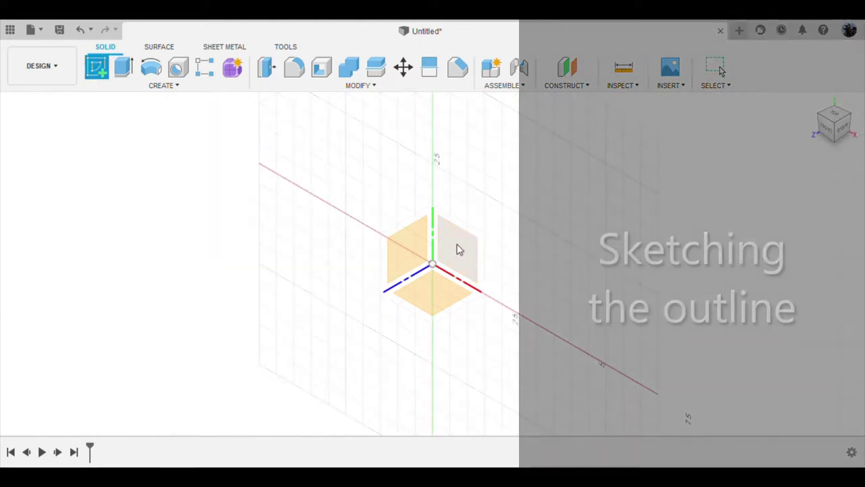
- Start a front-plane sketch and draw the base line from the origin and the upright stem
{"action": "left_click", "coordinate": [458, 247]}
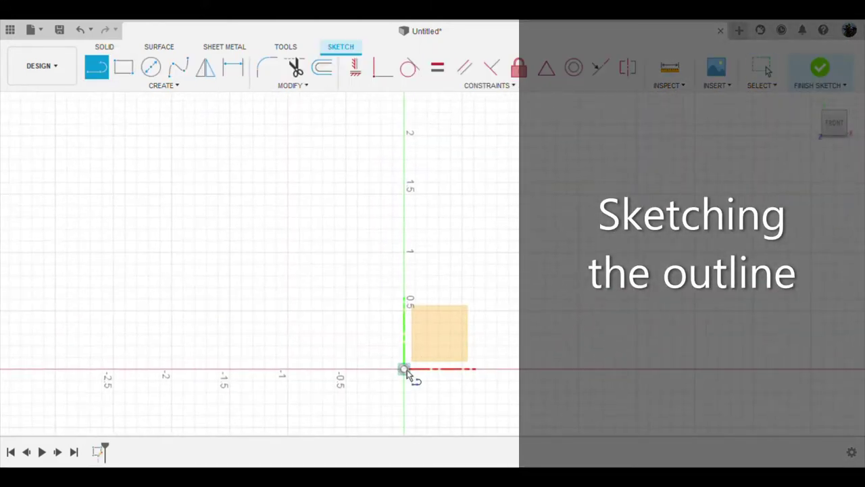
{"action": "left_click", "coordinate": [404, 370]}
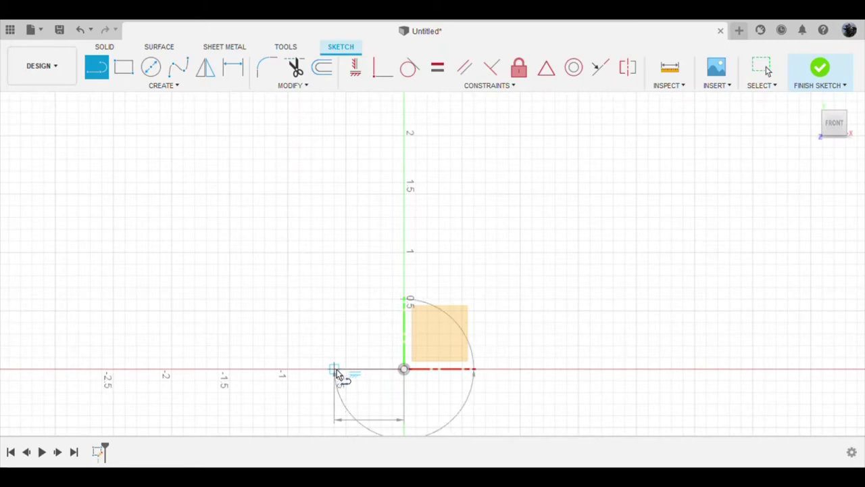
{"action": "scroll", "coordinate": [332, 351], "scroll_direction": "up", "scroll_amount": 3}
{"action": "scroll", "coordinate": [341, 291], "scroll_direction": "up", "scroll_amount": 2}
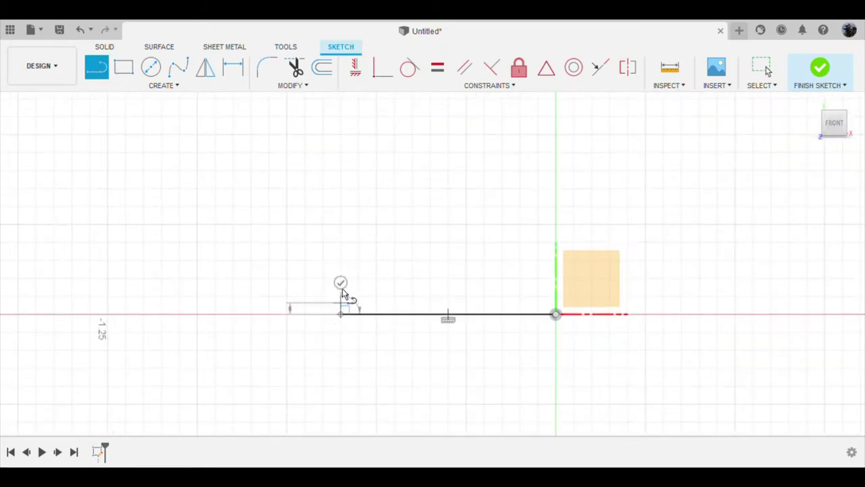
{"action": "left_click", "coordinate": [340, 242]}
- Draw a spline for the collar bump, then undo to rework its lower curve
{"action": "left_click", "coordinate": [180, 69]}
{"action": "scroll", "coordinate": [349, 246], "scroll_direction": "up", "scroll_amount": 3}
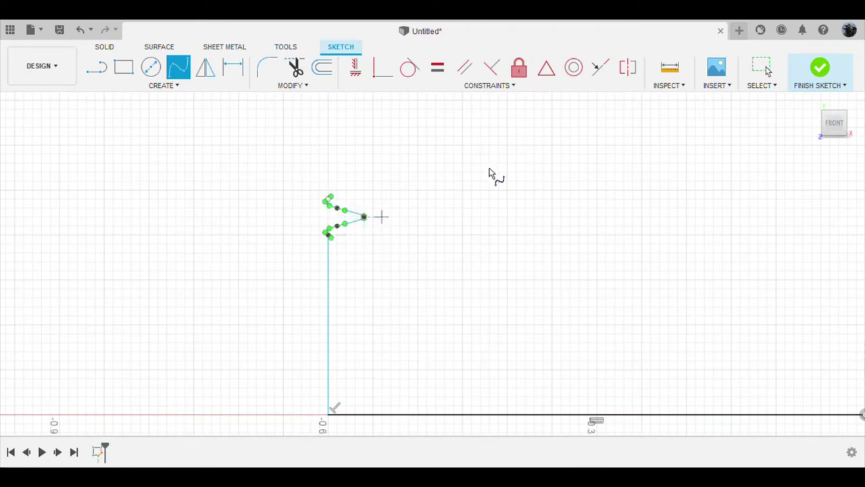
{"action": "key", "text": "Escape"}
{"action": "scroll", "coordinate": [347, 223], "scroll_direction": "up", "scroll_amount": 3}
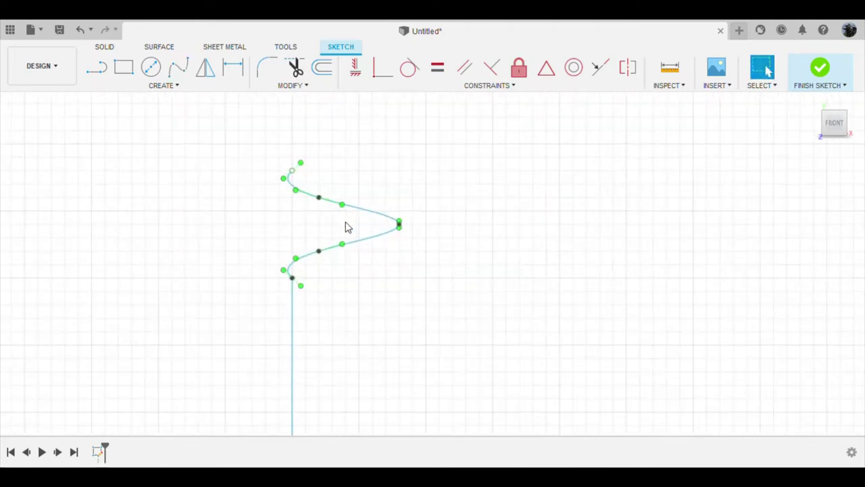
{"action": "left_click", "coordinate": [382, 234]}
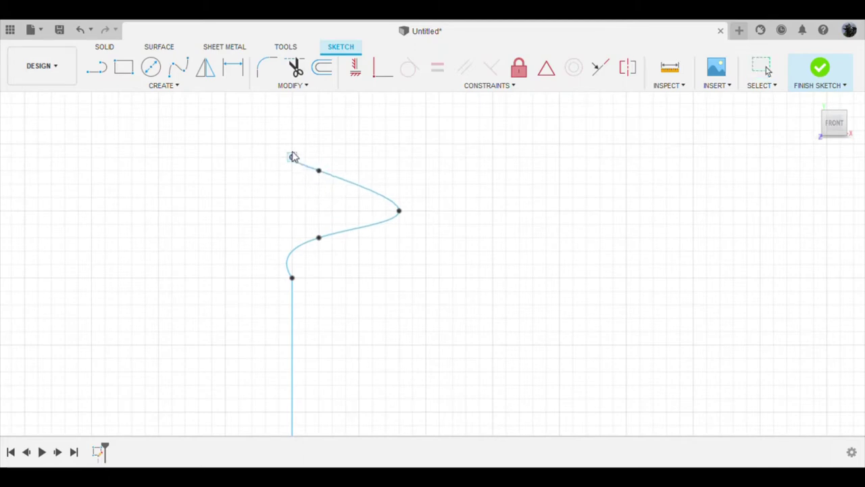
{"action": "key", "text": "ctrl+z"}
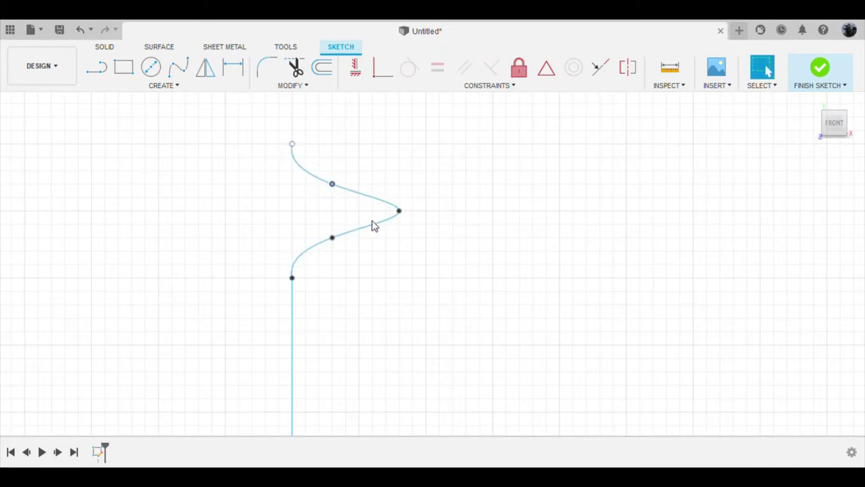
{"action": "scroll", "coordinate": [411, 251], "scroll_direction": "down", "scroll_amount": 8}
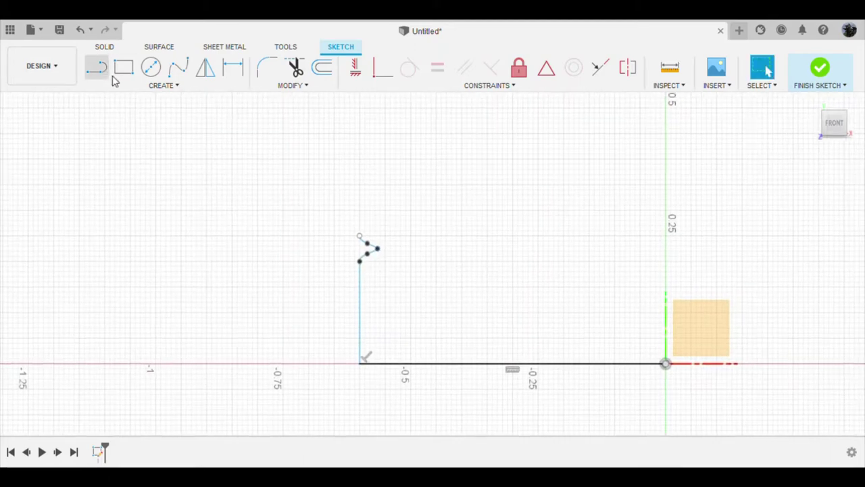
- Draw the body spline rising upward from the collar to its top point
{"action": "key", "text": "Return"}
{"action": "scroll", "coordinate": [362, 230], "scroll_direction": "up", "scroll_amount": 3}
{"action": "scroll", "coordinate": [372, 220], "scroll_direction": "up", "scroll_amount": 3}
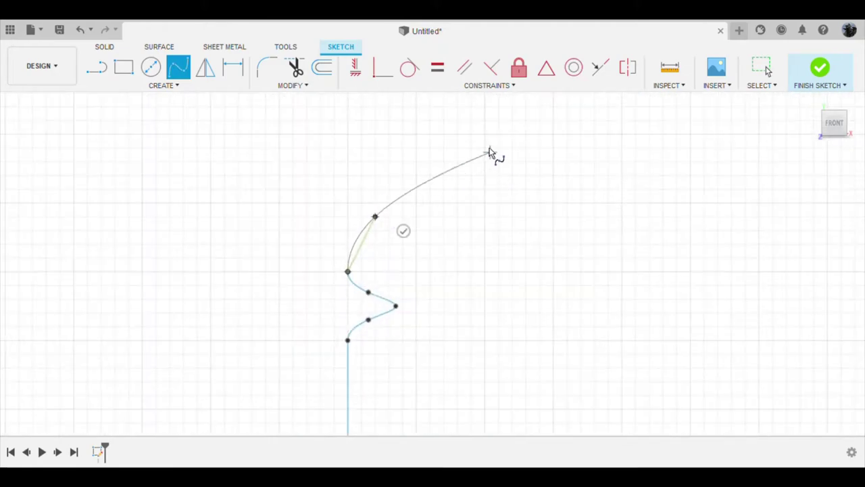
{"action": "scroll", "coordinate": [503, 166], "scroll_direction": "down", "scroll_amount": 5}
{"action": "scroll", "coordinate": [506, 183], "scroll_direction": "down", "scroll_amount": 1}
{"action": "scroll", "coordinate": [496, 254], "scroll_direction": "down", "scroll_amount": 1}
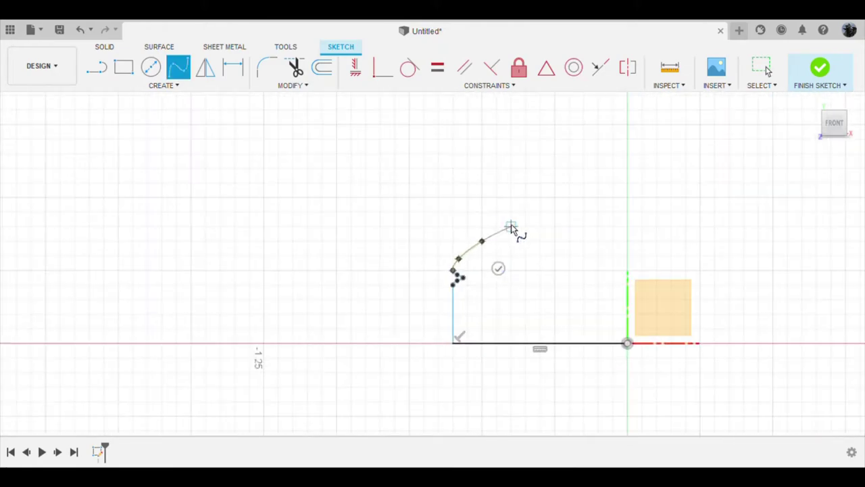
{"action": "double_click", "coordinate": [540, 154]}
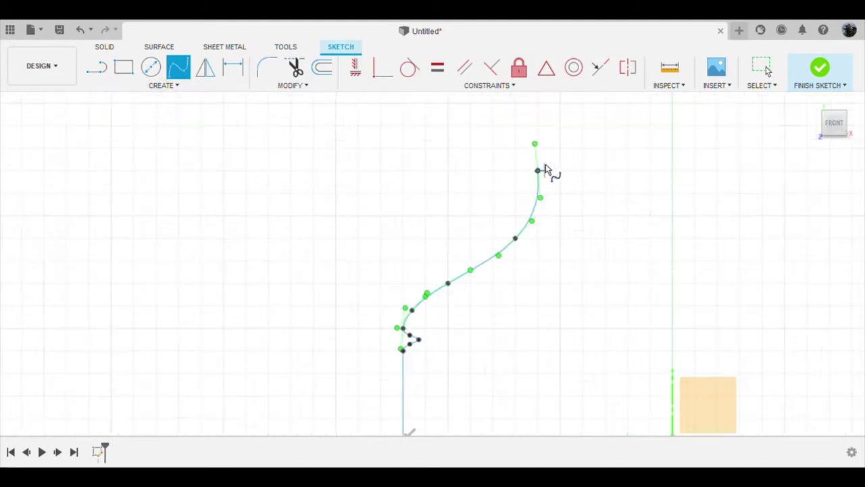
{"action": "scroll", "coordinate": [545, 166], "scroll_direction": "up", "scroll_amount": 3}
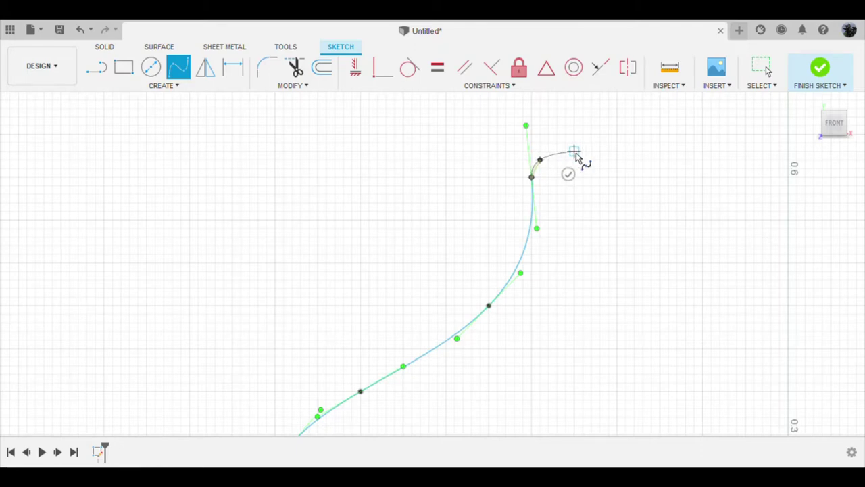
{"action": "scroll", "coordinate": [534, 203], "scroll_direction": "down", "scroll_amount": 5}
{"action": "scroll", "coordinate": [524, 248], "scroll_direction": "up", "scroll_amount": 4}
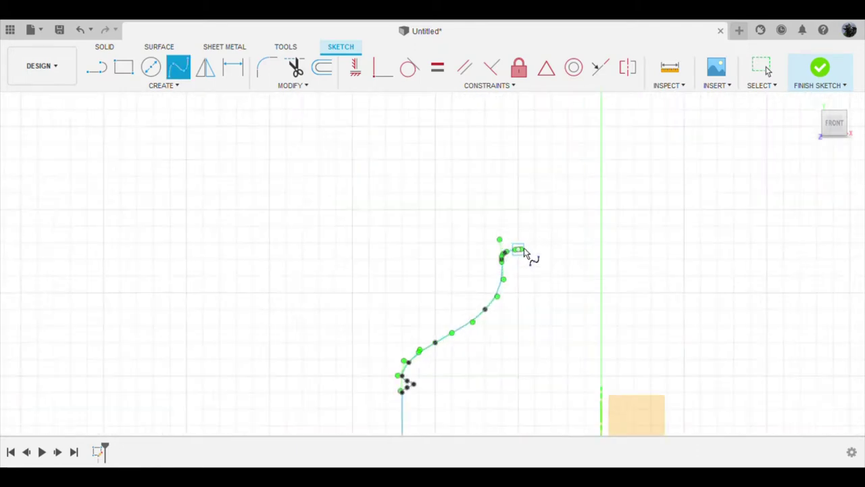
{"action": "scroll", "coordinate": [524, 247], "scroll_direction": "up", "scroll_amount": 2}
- Add a pointed flare spline above the body curve and drag its tip outward into place
{"action": "left_click", "coordinate": [519, 249]}
{"action": "left_click", "coordinate": [540, 147]}
{"action": "scroll", "coordinate": [544, 152], "scroll_direction": "down", "scroll_amount": 3}
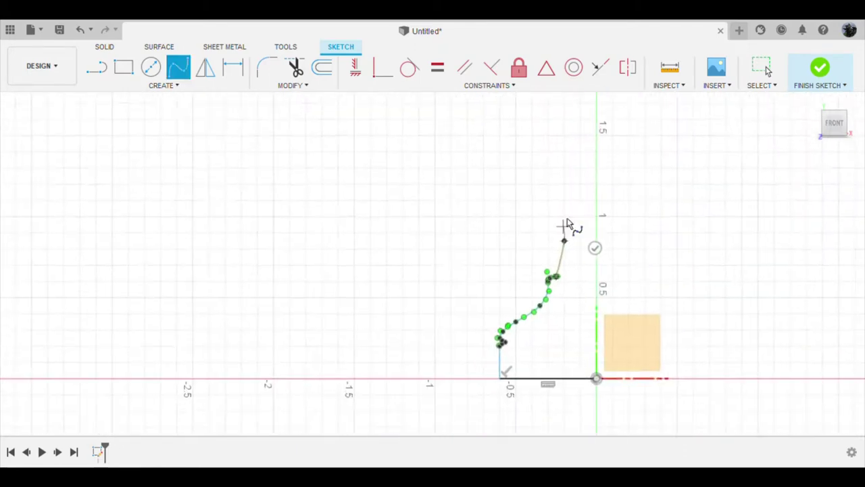
{"action": "scroll", "coordinate": [553, 173], "scroll_direction": "up", "scroll_amount": 2}
{"action": "scroll", "coordinate": [560, 176], "scroll_direction": "up", "scroll_amount": 2}
{"action": "left_click", "coordinate": [561, 174]}
{"action": "scroll", "coordinate": [572, 196], "scroll_direction": "down", "scroll_amount": 3}
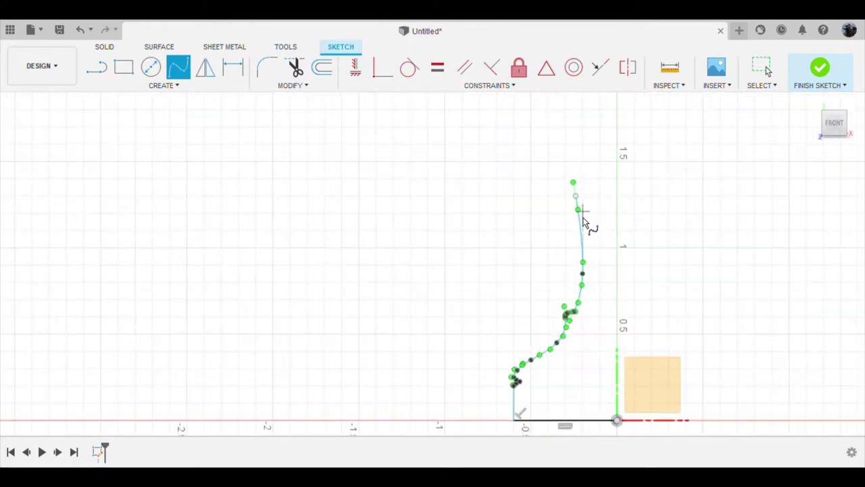
{"action": "scroll", "coordinate": [573, 201], "scroll_direction": "up", "scroll_amount": 4}
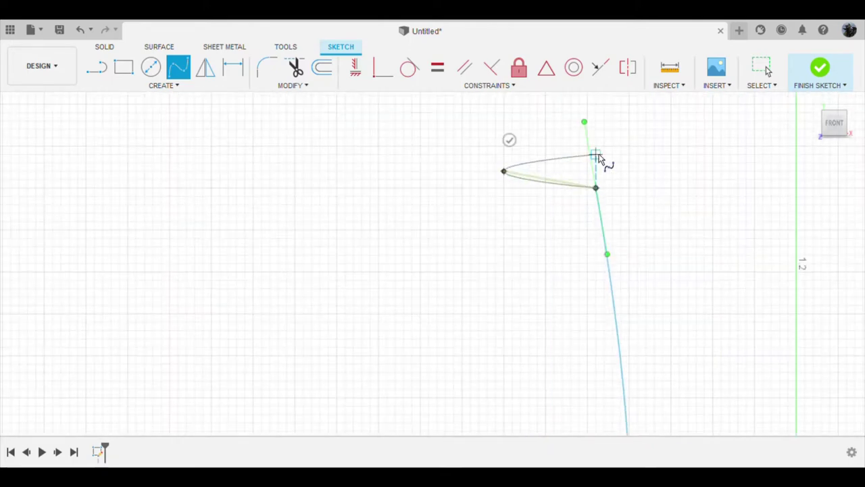
{"action": "left_click", "coordinate": [600, 188]}
{"action": "scroll", "coordinate": [612, 223], "scroll_direction": "down", "scroll_amount": 2}
{"action": "scroll", "coordinate": [622, 247], "scroll_direction": "down", "scroll_amount": 2}
{"action": "scroll", "coordinate": [628, 241], "scroll_direction": "up", "scroll_amount": 4}
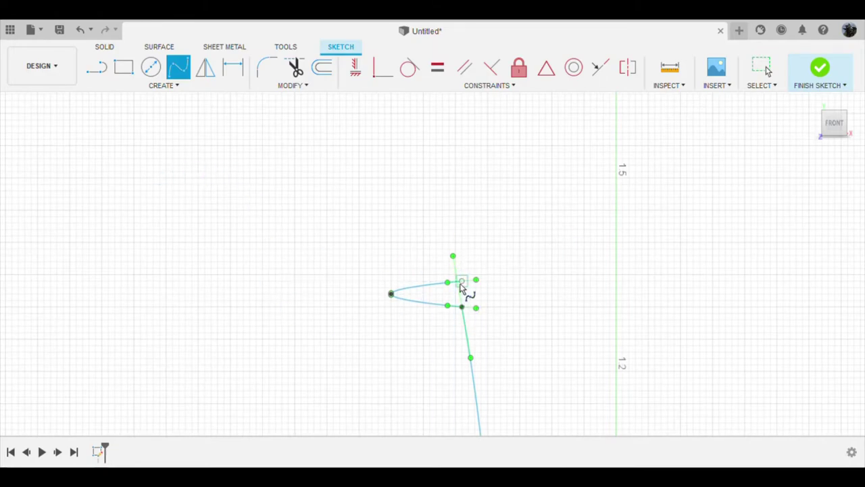
{"action": "scroll", "coordinate": [593, 267], "scroll_direction": "down", "scroll_amount": 3}
{"action": "scroll", "coordinate": [593, 266], "scroll_direction": "down", "scroll_amount": 1}
{"action": "scroll", "coordinate": [503, 266], "scroll_direction": "up", "scroll_amount": 4}
{"action": "scroll", "coordinate": [474, 280], "scroll_direction": "up", "scroll_amount": 2}
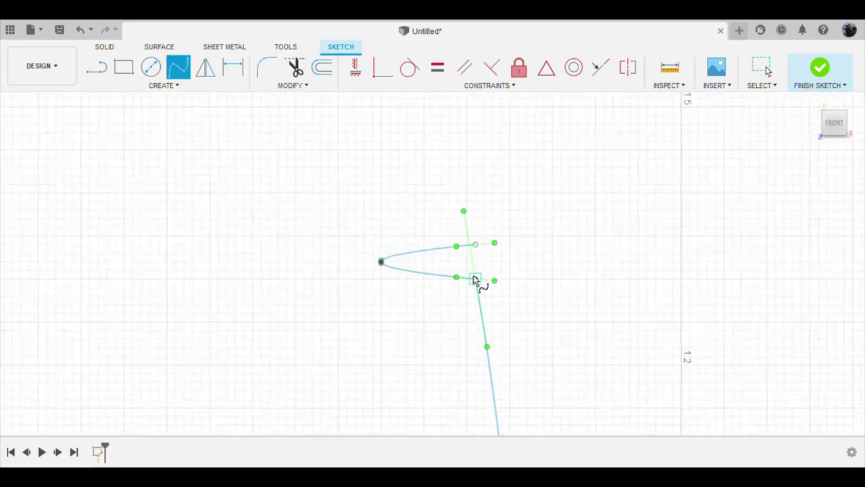
{"action": "scroll", "coordinate": [474, 279], "scroll_direction": "up", "scroll_amount": 1}
{"action": "scroll", "coordinate": [494, 279], "scroll_direction": "down", "scroll_amount": 3}
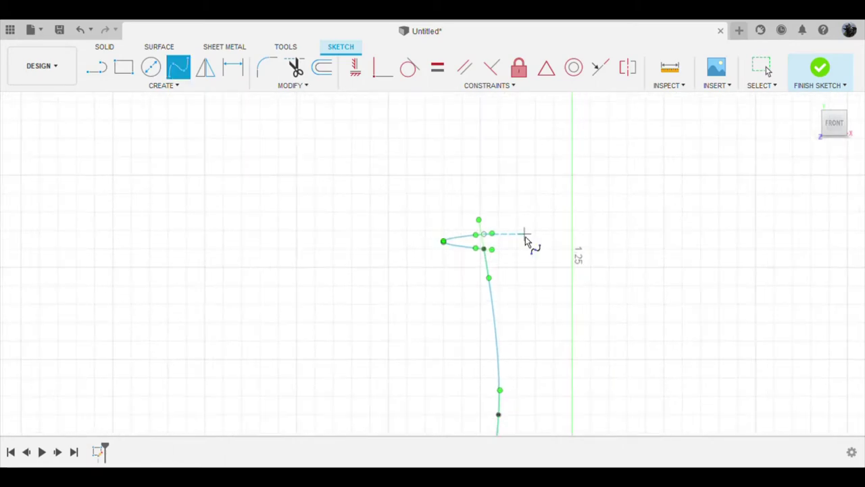
{"action": "scroll", "coordinate": [485, 240], "scroll_direction": "up", "scroll_amount": 5}
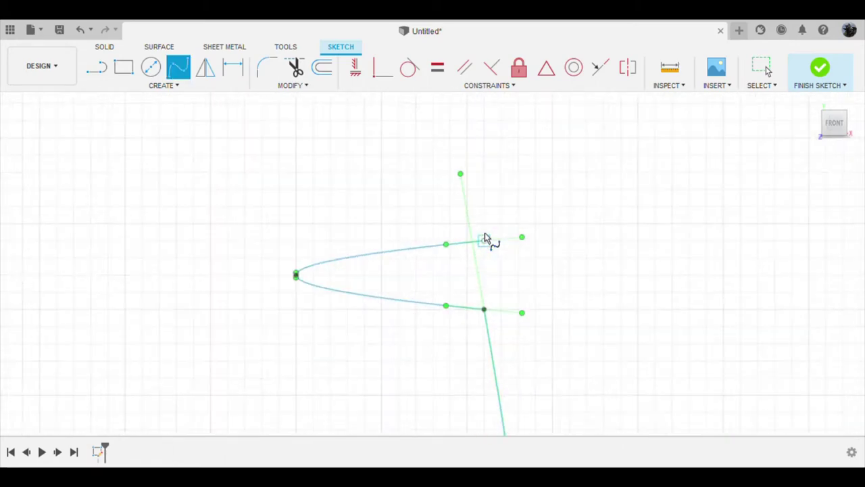
{"action": "mouse_move", "coordinate": [295, 275]}
{"action": "left_mouse_down"}
{"action": "mouse_move", "coordinate": [152, 273]}
{"action": "mouse_move", "coordinate": [175, 274]}
{"action": "left_mouse_up"}
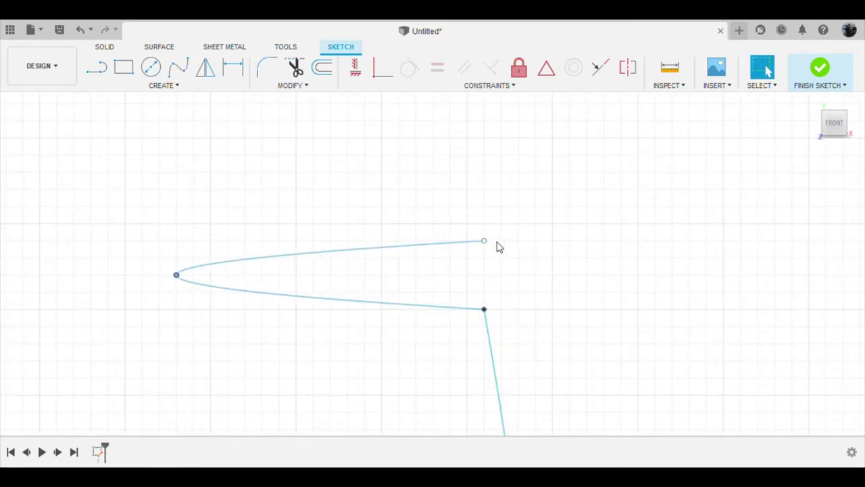
{"action": "left_click_drag", "start_coordinate": [484, 241], "coordinate": [330, 240]}
- Draw a short new spline above the flare
{"action": "key", "text": "Return"}
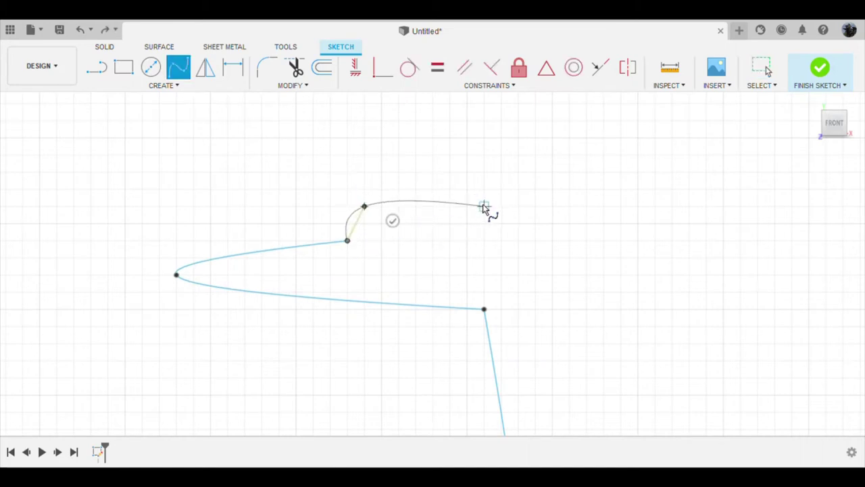
{"action": "left_click", "coordinate": [769, 71]}
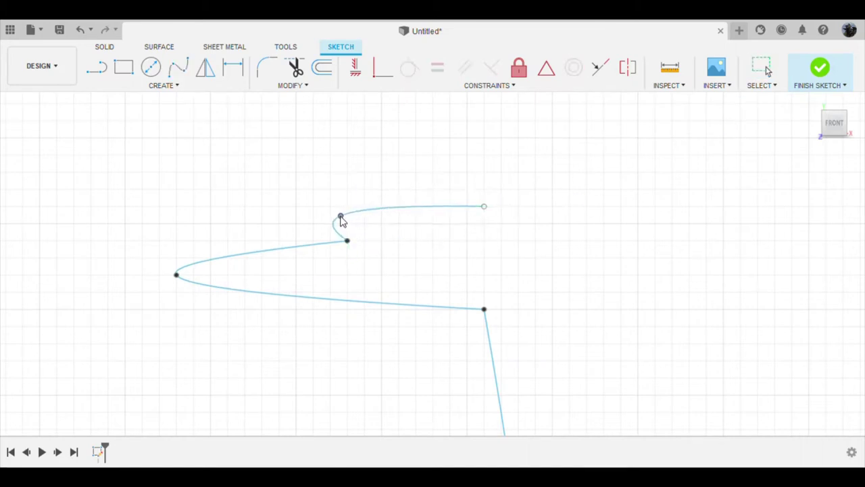
{"action": "scroll", "coordinate": [331, 215], "scroll_direction": "up", "scroll_amount": 2}
{"action": "scroll", "coordinate": [334, 219], "scroll_direction": "up", "scroll_amount": 2}
{"action": "scroll", "coordinate": [348, 211], "scroll_direction": "down", "scroll_amount": 3}
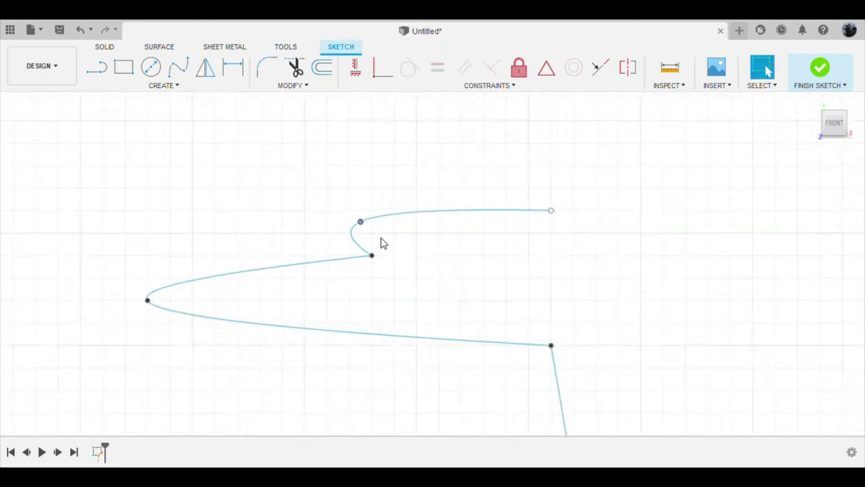
{"action": "scroll", "coordinate": [382, 243], "scroll_direction": "down", "scroll_amount": 5}
{"action": "scroll", "coordinate": [389, 255], "scroll_direction": "up", "scroll_amount": 4}
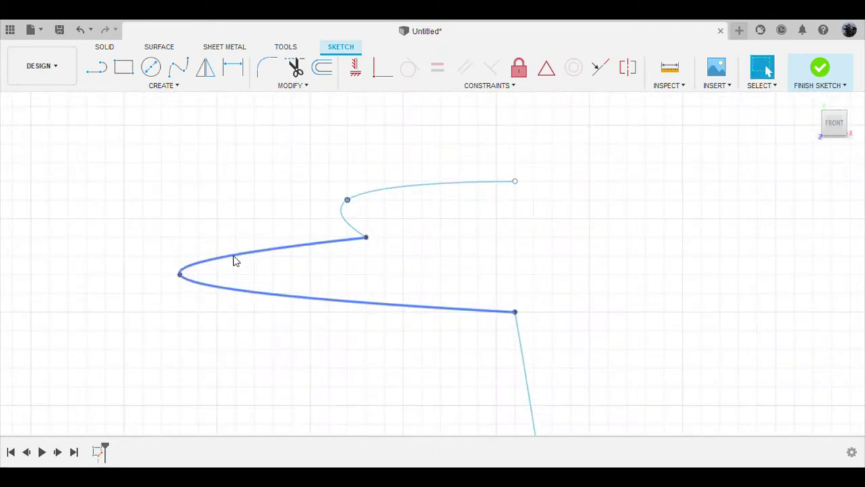
- Lower fit points on the body curve, flare tip and middle loop to refine the profile
{"action": "left_click_drag", "start_coordinate": [518, 315], "coordinate": [539, 353]}
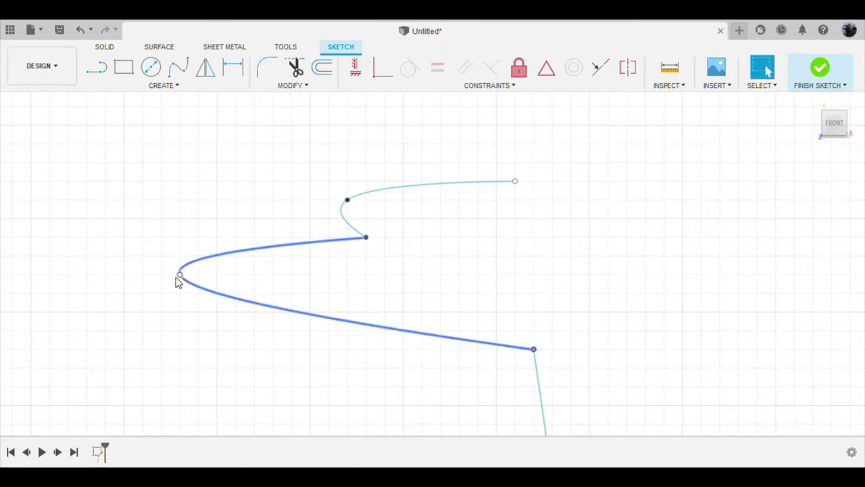
{"action": "left_click_drag", "start_coordinate": [180, 275], "coordinate": [181, 293]}
{"action": "left_click_drag", "start_coordinate": [366, 237], "coordinate": [365, 256]}
{"action": "left_click_drag", "start_coordinate": [347, 200], "coordinate": [347, 218]}
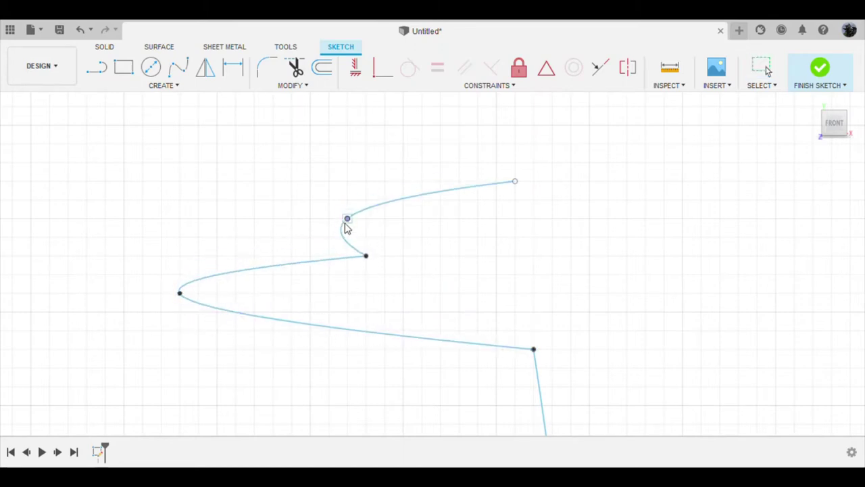
{"action": "scroll", "coordinate": [541, 220], "scroll_direction": "down", "scroll_amount": 3}
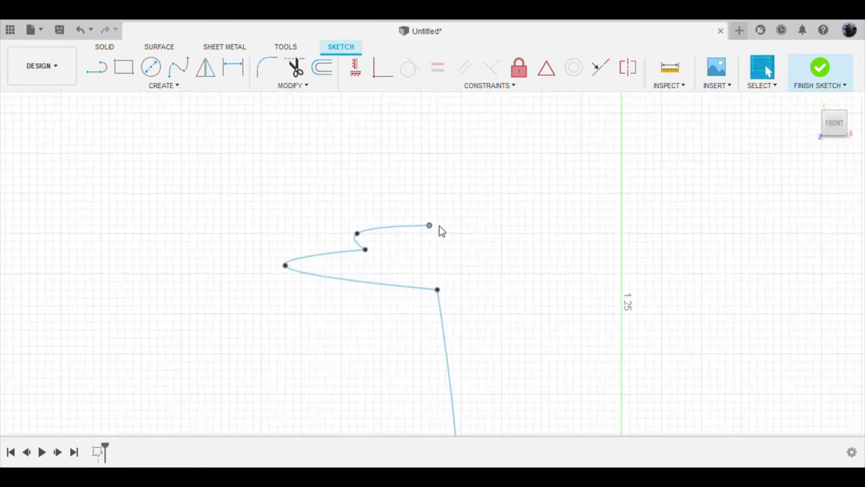
{"action": "scroll", "coordinate": [436, 227], "scroll_direction": "up", "scroll_amount": 5}
{"action": "scroll", "coordinate": [518, 230], "scroll_direction": "down", "scroll_amount": 2}
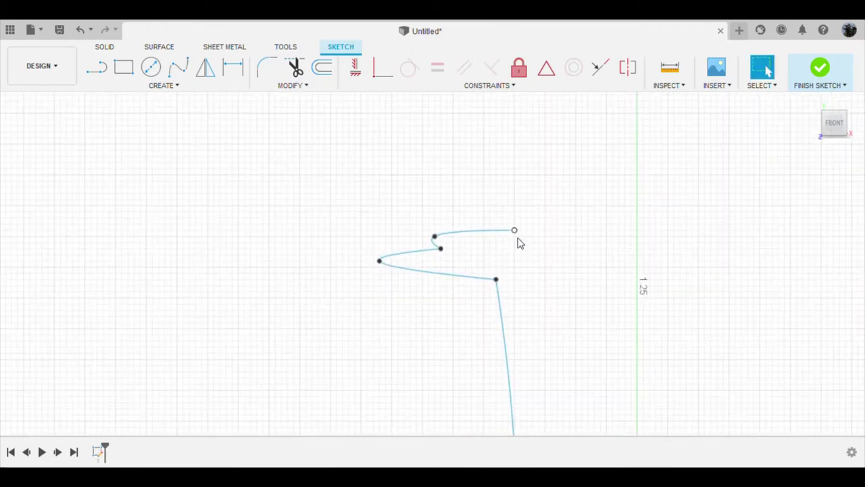
{"action": "scroll", "coordinate": [519, 243], "scroll_direction": "down", "scroll_amount": 2}
{"action": "scroll", "coordinate": [522, 242], "scroll_direction": "down", "scroll_amount": 2}
{"action": "scroll", "coordinate": [535, 166], "scroll_direction": "up", "scroll_amount": 4}
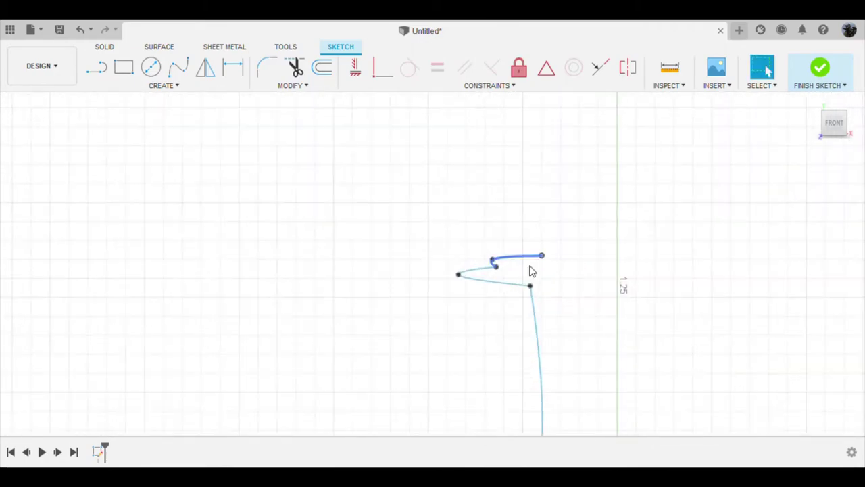
{"action": "scroll", "coordinate": [552, 248], "scroll_direction": "up", "scroll_amount": 2}
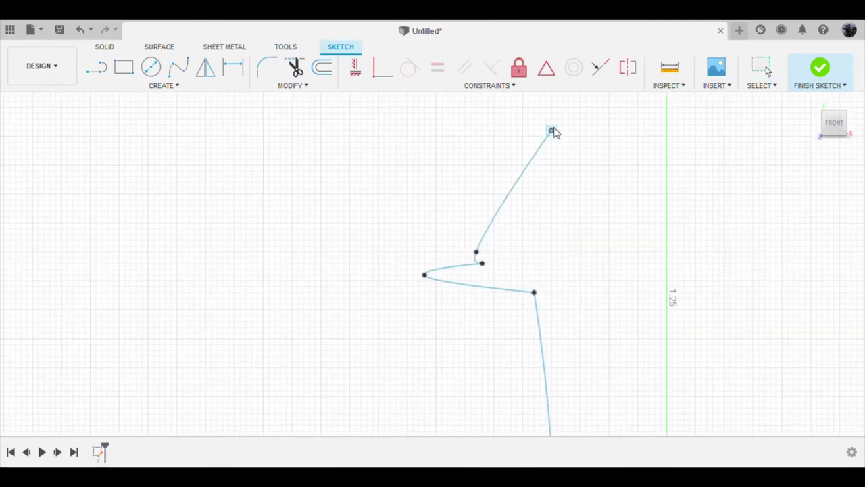
- Raise the upper spline's points to form a smooth flared collar arc
{"action": "mouse_move", "coordinate": [479, 256]}
{"action": "left_mouse_down"}
{"action": "mouse_move", "coordinate": [480, 267]}
{"action": "mouse_move", "coordinate": [486, 150]}
{"action": "left_mouse_up"}
{"action": "left_click_drag", "start_coordinate": [425, 279], "coordinate": [426, 165]}
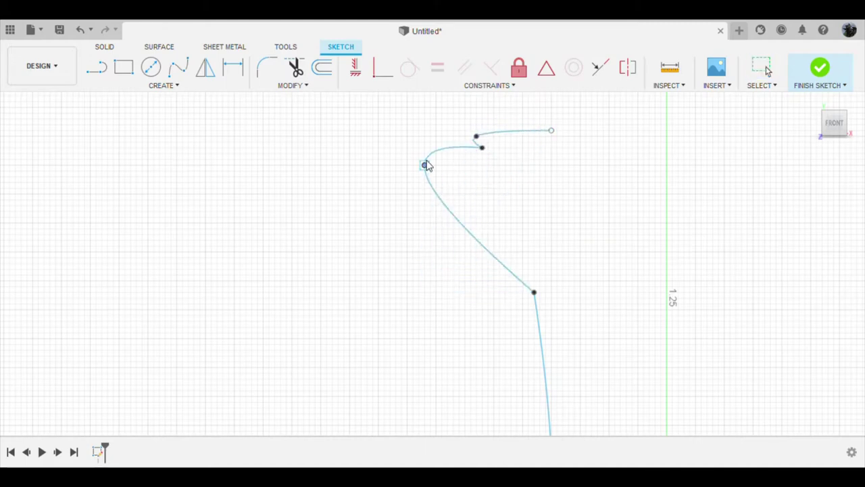
{"action": "left_click_drag", "start_coordinate": [534, 295], "coordinate": [533, 178]}
{"action": "scroll", "coordinate": [561, 227], "scroll_direction": "down", "scroll_amount": 3}
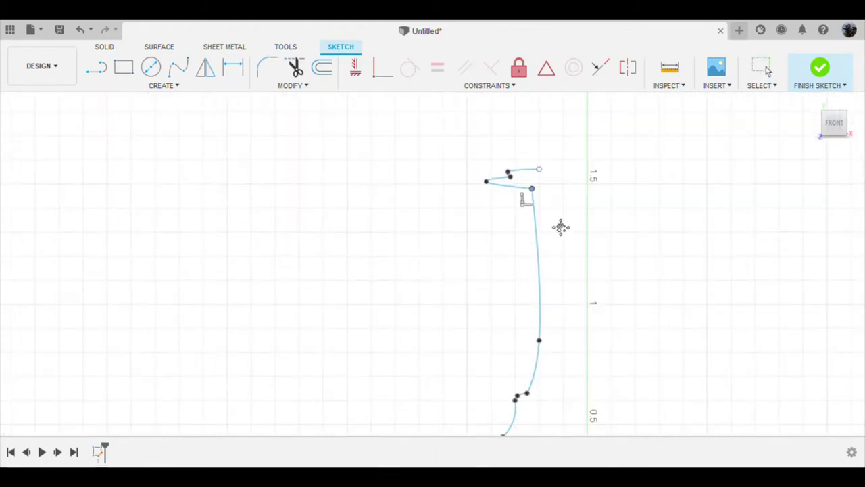
{"action": "scroll", "coordinate": [565, 181], "scroll_direction": "down", "scroll_amount": 1}
{"action": "scroll", "coordinate": [565, 181], "scroll_direction": "up", "scroll_amount": 5}
{"action": "scroll", "coordinate": [568, 236], "scroll_direction": "down", "scroll_amount": 3}
{"action": "middle_click_drag", "start_coordinate": [539, 249], "coordinate": [522, 309]}
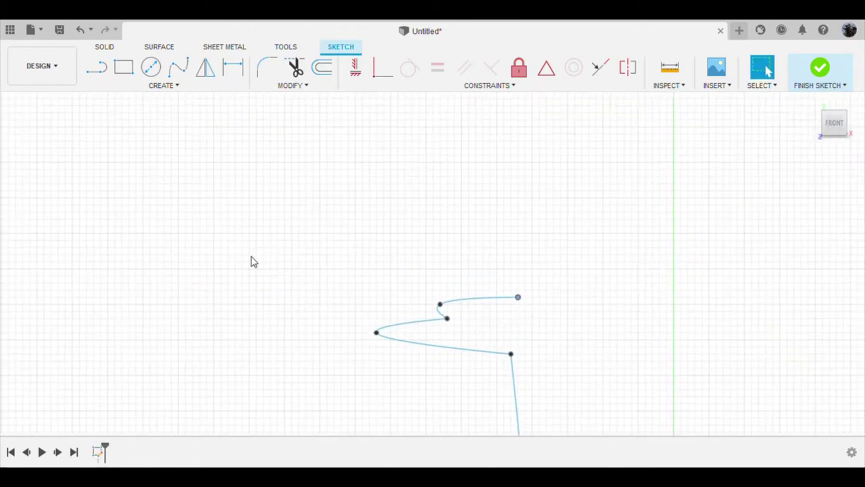
- Draw a fit-point spline from the collar end over the crown cap to the centre axis
{"action": "left_click", "coordinate": [179, 67]}
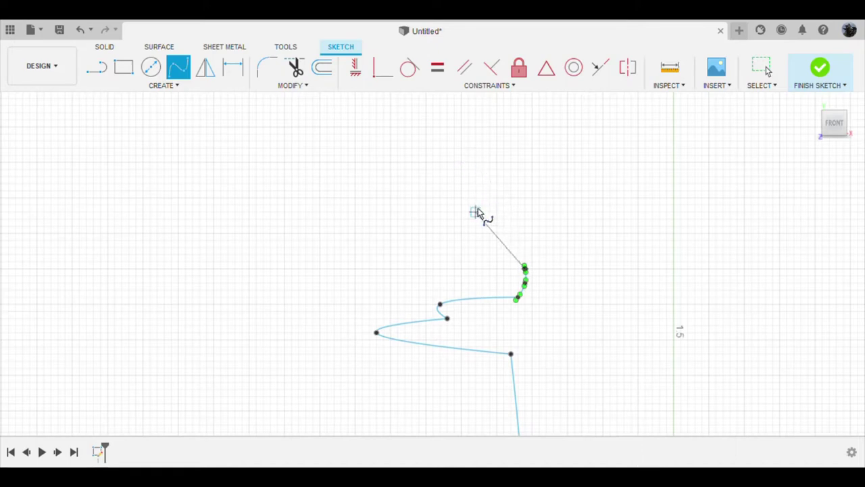
{"action": "scroll", "coordinate": [446, 132], "scroll_direction": "down", "scroll_amount": 2}
{"action": "scroll", "coordinate": [459, 203], "scroll_direction": "down", "scroll_amount": 2}
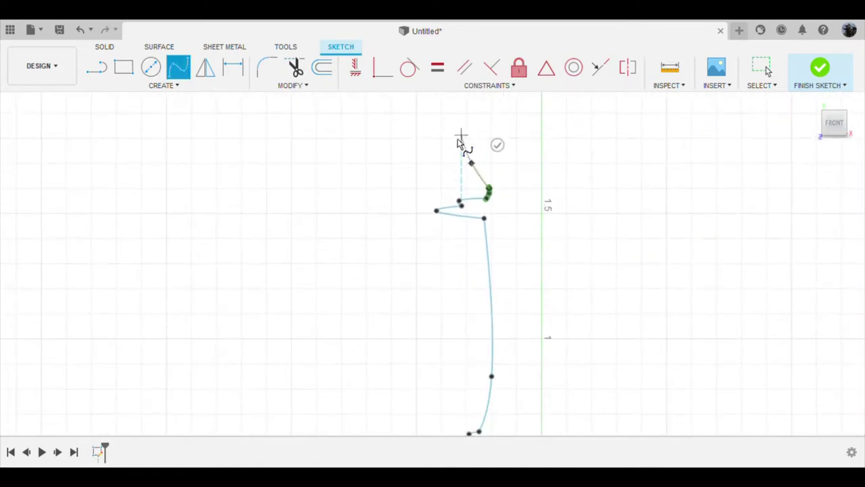
{"action": "scroll", "coordinate": [464, 139], "scroll_direction": "up", "scroll_amount": 3}
{"action": "scroll", "coordinate": [466, 144], "scroll_direction": "up", "scroll_amount": 1}
{"action": "scroll", "coordinate": [465, 139], "scroll_direction": "up", "scroll_amount": 2}
{"action": "double_click", "coordinate": [469, 139]}
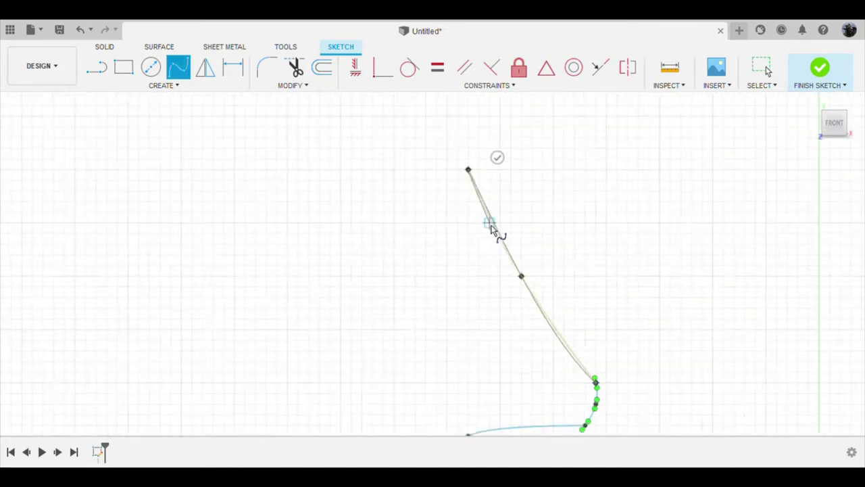
{"action": "scroll", "coordinate": [476, 186], "scroll_direction": "down", "scroll_amount": 2}
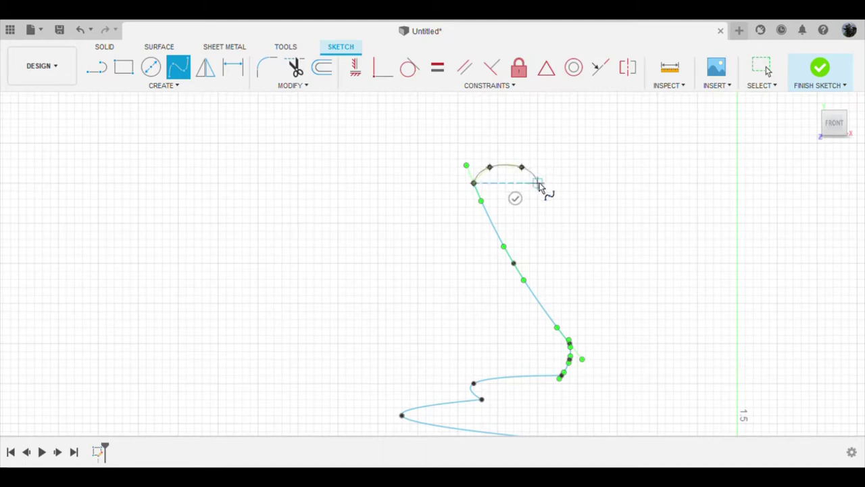
{"action": "middle_click_drag", "start_coordinate": [652, 195], "coordinate": [493, 201]}
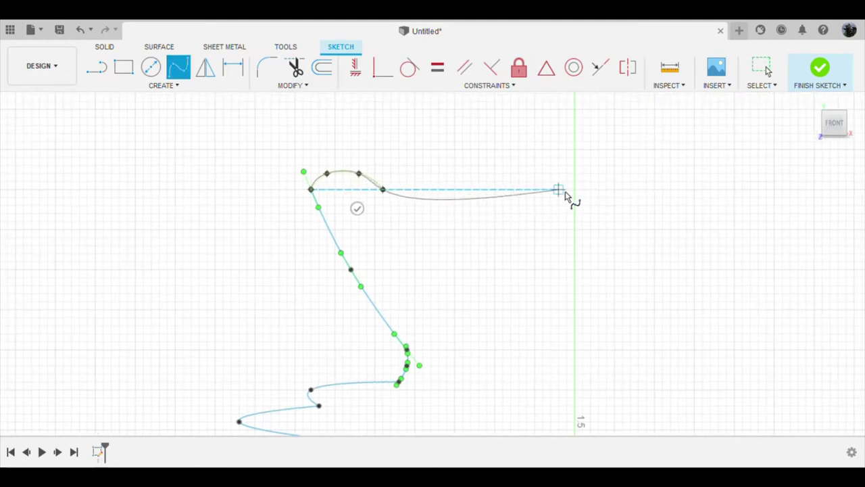
{"action": "left_click", "coordinate": [563, 221]}
- Draw a line down the centre axis to close the profile
{"action": "key", "text": "l"}
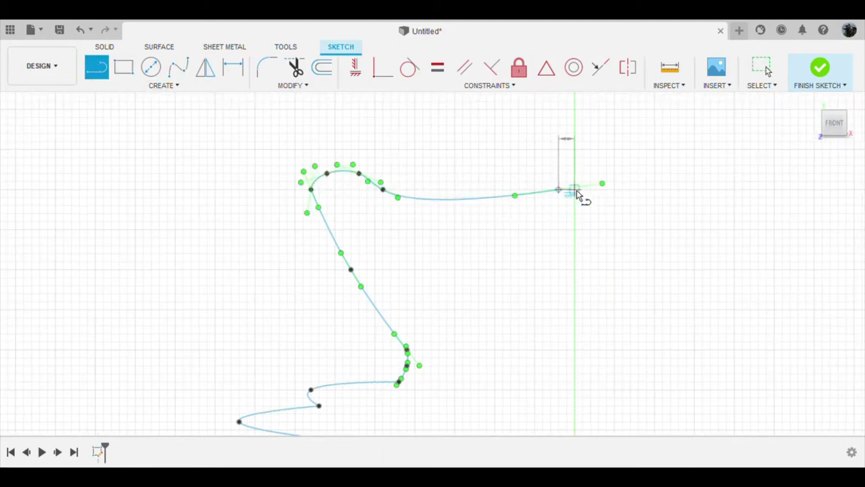
{"action": "scroll", "coordinate": [570, 238], "scroll_direction": "down", "scroll_amount": 5}
{"action": "left_click", "coordinate": [556, 412]}
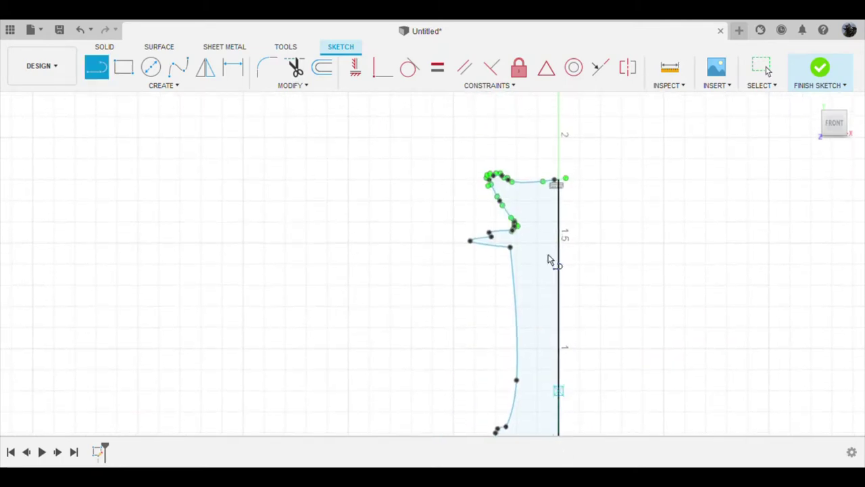
{"action": "scroll", "coordinate": [676, 117], "scroll_direction": "up", "scroll_amount": 8}
{"action": "key", "text": "Escape"}
{"action": "left_click", "coordinate": [458, 323]}
- Drag the crown spline points so the top descends smoothly and the lower-left curve straightens
{"action": "mouse_move", "coordinate": [309, 280]}
{"action": "left_mouse_down"}
{"action": "mouse_move", "coordinate": [390, 251]}
{"action": "mouse_move", "coordinate": [417, 280]}
{"action": "left_mouse_up"}
{"action": "middle_click_drag", "start_coordinate": [692, 253], "coordinate": [512, 233]}
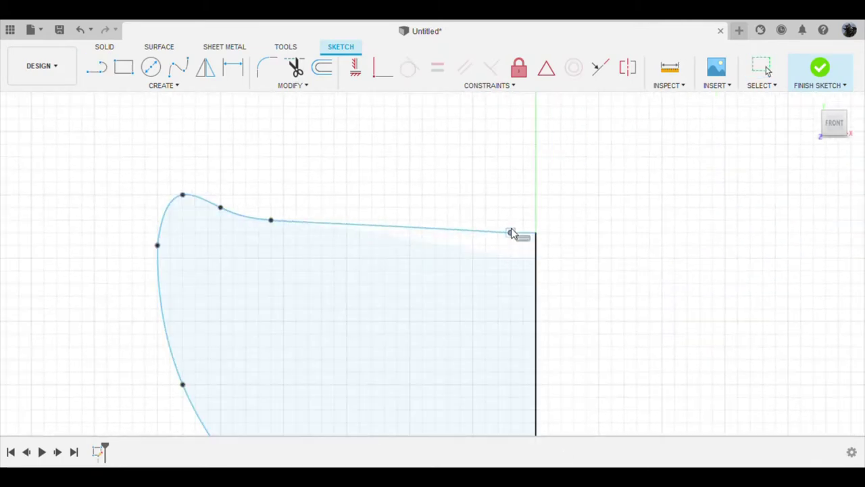
{"action": "middle_click_drag", "start_coordinate": [251, 291], "coordinate": [464, 209]}
{"action": "mouse_move", "coordinate": [394, 302]}
{"action": "left_mouse_down"}
{"action": "mouse_move", "coordinate": [431, 293]}
{"action": "mouse_move", "coordinate": [457, 245]}
{"action": "mouse_move", "coordinate": [495, 231]}
{"action": "mouse_move", "coordinate": [549, 246]}
{"action": "left_mouse_up"}
{"action": "scroll", "coordinate": [443, 210], "scroll_direction": "down", "scroll_amount": 4}
{"action": "scroll", "coordinate": [420, 300], "scroll_direction": "up", "scroll_amount": 6}
{"action": "mouse_move", "coordinate": [472, 230]}
{"action": "left_mouse_down"}
{"action": "mouse_move", "coordinate": [491, 225]}
{"action": "mouse_move", "coordinate": [516, 236]}
{"action": "left_mouse_up"}
{"action": "scroll", "coordinate": [486, 232], "scroll_direction": "down", "scroll_amount": 2}
{"action": "scroll", "coordinate": [441, 249], "scroll_direction": "up", "scroll_amount": 3}
{"action": "scroll", "coordinate": [528, 258], "scroll_direction": "down", "scroll_amount": 5}
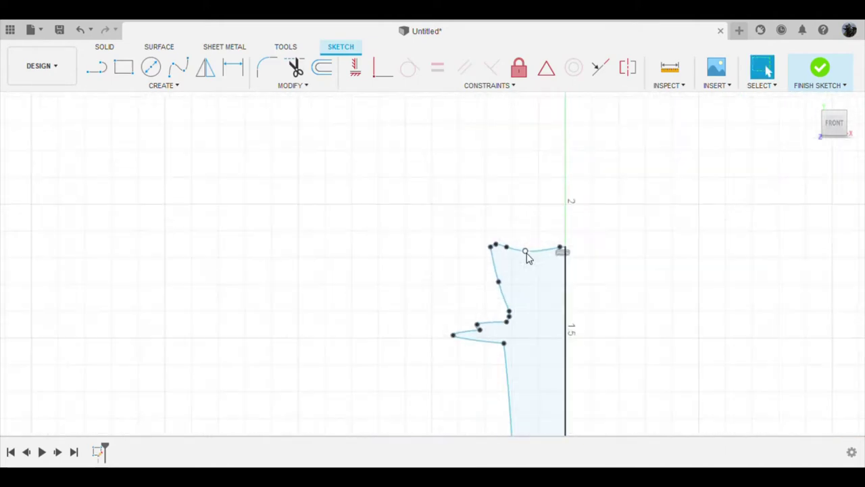
{"action": "scroll", "coordinate": [528, 257], "scroll_direction": "up", "scroll_amount": 5}
{"action": "middle_click_drag", "start_coordinate": [518, 300], "coordinate": [367, 257]}
- Add a circle centred on the axis at the crown's top corner
{"action": "key", "text": "c"}
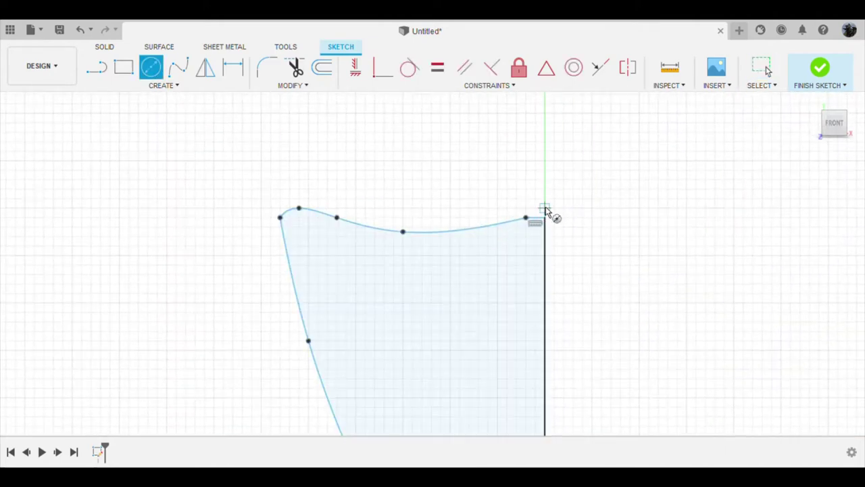
{"action": "scroll", "coordinate": [539, 220], "scroll_direction": "up", "scroll_amount": 2}
{"action": "scroll", "coordinate": [534, 226], "scroll_direction": "up", "scroll_amount": 2}
{"action": "scroll", "coordinate": [549, 219], "scroll_direction": "up", "scroll_amount": 1}
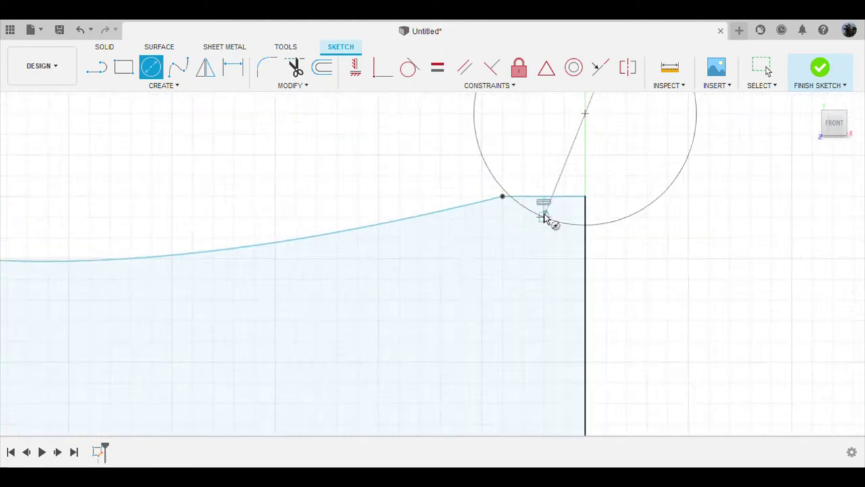
{"action": "scroll", "coordinate": [546, 218], "scroll_direction": "up", "scroll_amount": 2}
{"action": "left_click", "coordinate": [567, 215]}
{"action": "scroll", "coordinate": [570, 222], "scroll_direction": "down", "scroll_amount": 5}
{"action": "scroll", "coordinate": [653, 191], "scroll_direction": "down", "scroll_amount": 4}
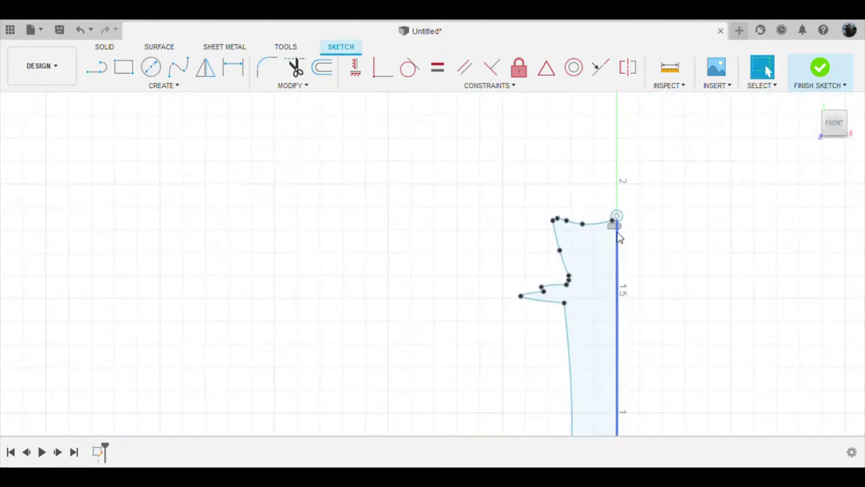
{"action": "scroll", "coordinate": [492, 232], "scroll_direction": "up", "scroll_amount": 4}
{"action": "key", "text": "Escape"}
{"action": "scroll", "coordinate": [493, 232], "scroll_direction": "down", "scroll_amount": 5}
{"action": "scroll", "coordinate": [502, 229], "scroll_direction": "up", "scroll_amount": 7}
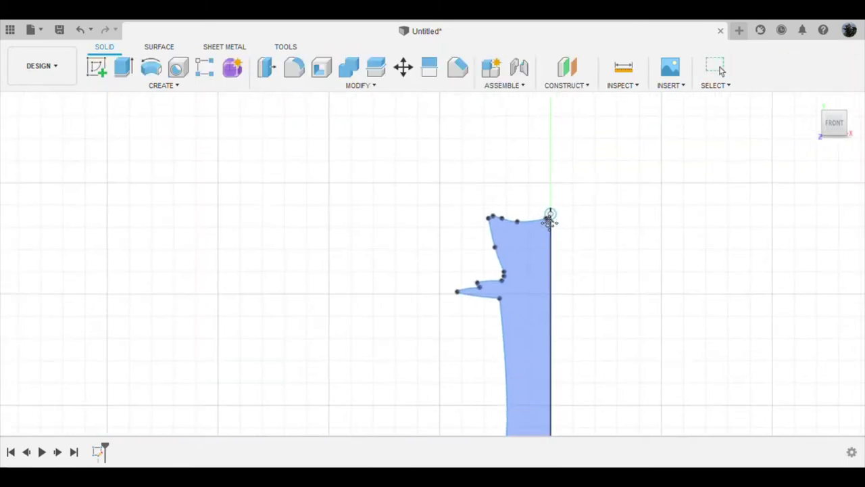
{"action": "scroll", "coordinate": [553, 172], "scroll_direction": "up", "scroll_amount": 4}
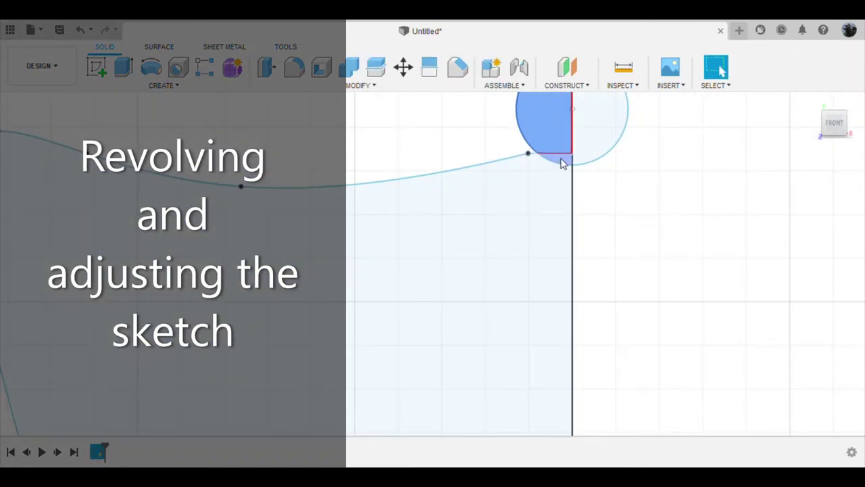
- Revolve the closed profile around the axis into a solid queen and orbit to inspect it
{"action": "scroll", "coordinate": [448, 309], "scroll_direction": "down", "scroll_amount": 5}
{"action": "scroll", "coordinate": [480, 331], "scroll_direction": "down", "scroll_amount": 4}
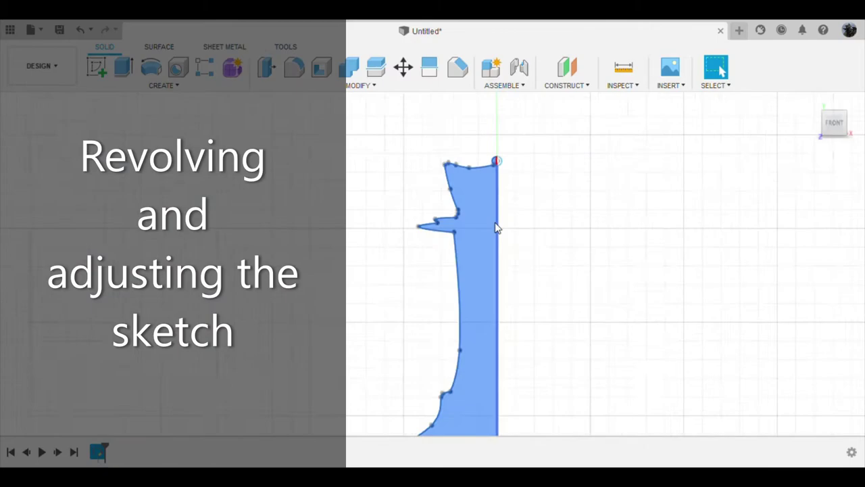
{"action": "left_click", "coordinate": [151, 73]}
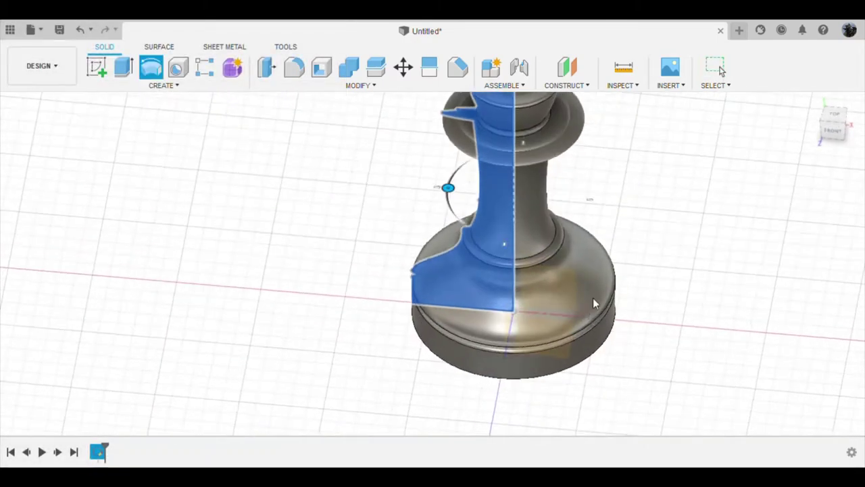
{"action": "mouse_move", "coordinate": [593, 297]}
{"action": "middle_mouse_down", "text": "shift"}
{"action": "mouse_move", "coordinate": [549, 275]}
{"action": "mouse_move", "coordinate": [579, 268]}
{"action": "mouse_move", "coordinate": [300, 275]}
{"action": "middle_mouse_up", "text": "shift"}
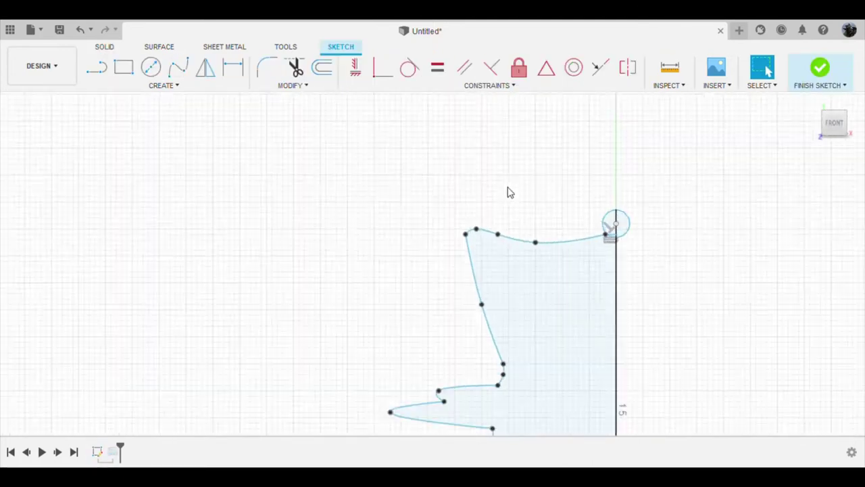
- Raise the crown spline's left end and neighbouring points into a hump, removing the dip
{"action": "scroll", "coordinate": [460, 245], "scroll_direction": "up", "scroll_amount": 3}
{"action": "mouse_move", "coordinate": [460, 239]}
{"action": "left_mouse_down"}
{"action": "mouse_move", "coordinate": [460, 147]}
{"action": "mouse_move", "coordinate": [479, 139]}
{"action": "left_mouse_up"}
{"action": "left_click_drag", "start_coordinate": [515, 239], "coordinate": [514, 147]}
{"action": "scroll", "coordinate": [579, 256], "scroll_direction": "up", "scroll_amount": 1}
{"action": "scroll", "coordinate": [579, 255], "scroll_direction": "up", "scroll_amount": 1}
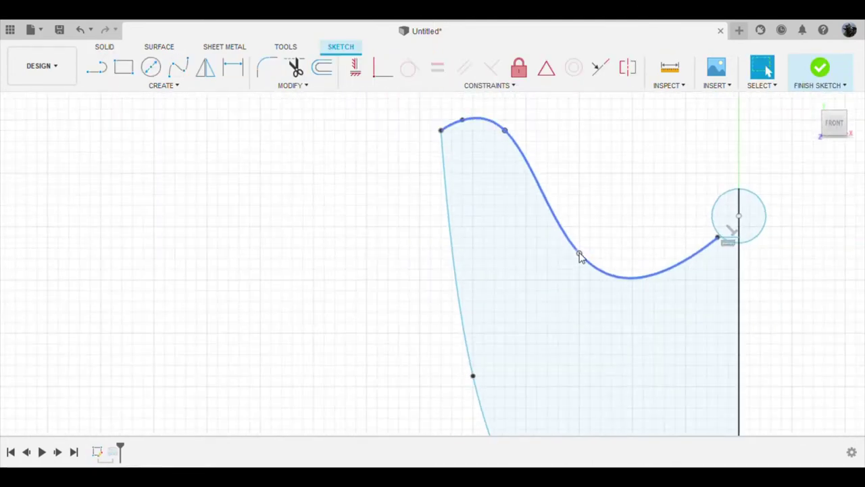
{"action": "left_click_drag", "start_coordinate": [579, 255], "coordinate": [580, 139]}
{"action": "scroll", "coordinate": [579, 139], "scroll_direction": "up", "scroll_amount": 3}
{"action": "scroll", "coordinate": [578, 146], "scroll_direction": "up", "scroll_amount": 2}
{"action": "scroll", "coordinate": [588, 196], "scroll_direction": "down", "scroll_amount": 4}
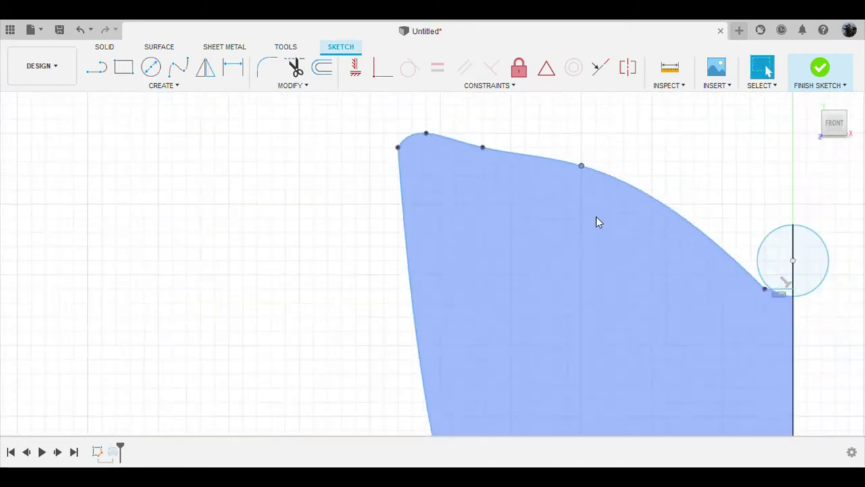
{"action": "scroll", "coordinate": [575, 225], "scroll_direction": "down", "scroll_amount": 1}
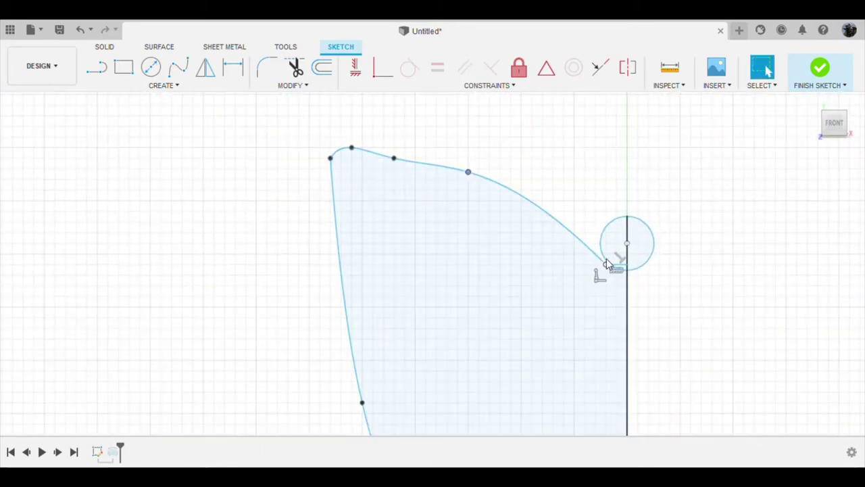
{"action": "left_click_drag", "start_coordinate": [604, 226], "coordinate": [617, 181]}
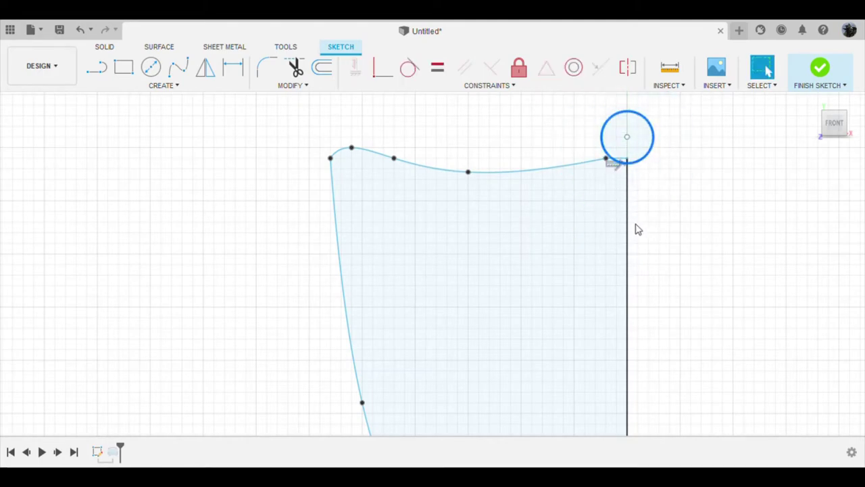
- Lift the points along the crown's top edge and raise the spline end with its circle
{"action": "scroll", "coordinate": [635, 228], "scroll_direction": "down", "scroll_amount": 5}
{"action": "scroll", "coordinate": [644, 252], "scroll_direction": "down", "scroll_amount": 3}
{"action": "scroll", "coordinate": [574, 263], "scroll_direction": "up", "scroll_amount": 2}
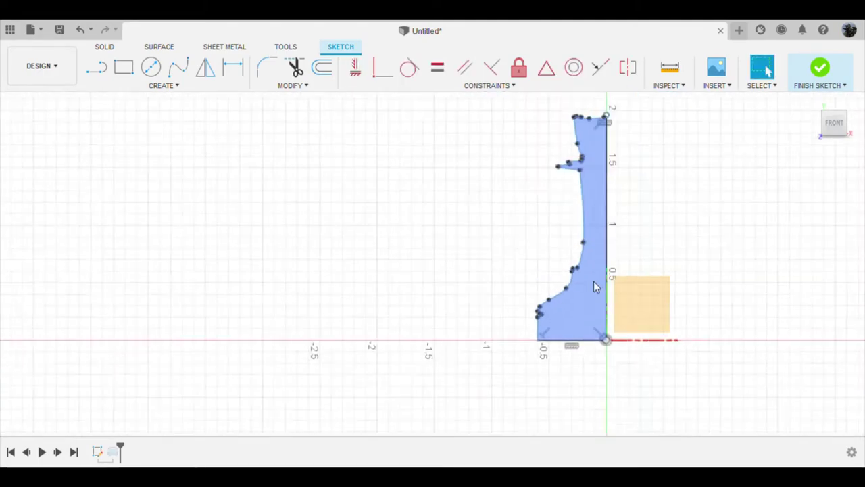
{"action": "scroll", "coordinate": [595, 286], "scroll_direction": "up", "scroll_amount": 3}
{"action": "scroll", "coordinate": [588, 298], "scroll_direction": "down", "scroll_amount": 3}
{"action": "scroll", "coordinate": [524, 303], "scroll_direction": "up", "scroll_amount": 5}
{"action": "left_click_drag", "start_coordinate": [460, 330], "coordinate": [460, 224]}
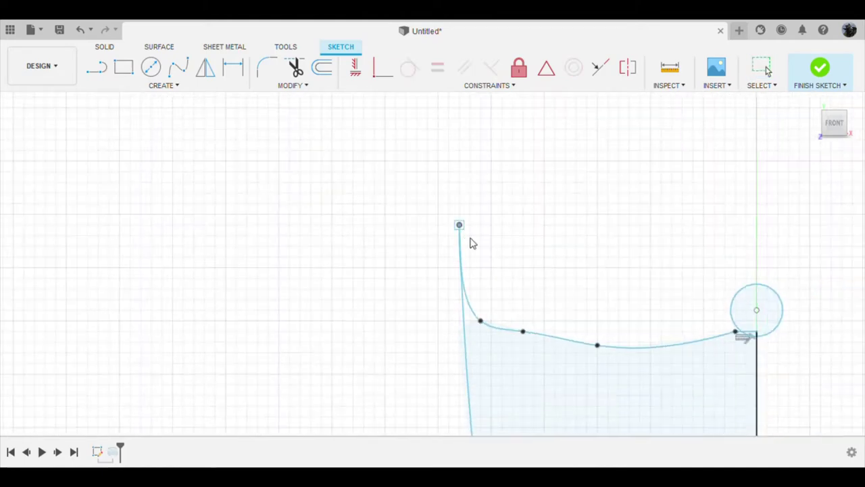
{"action": "left_click_drag", "start_coordinate": [481, 320], "coordinate": [480, 214]}
{"action": "left_click_drag", "start_coordinate": [523, 332], "coordinate": [522, 225]}
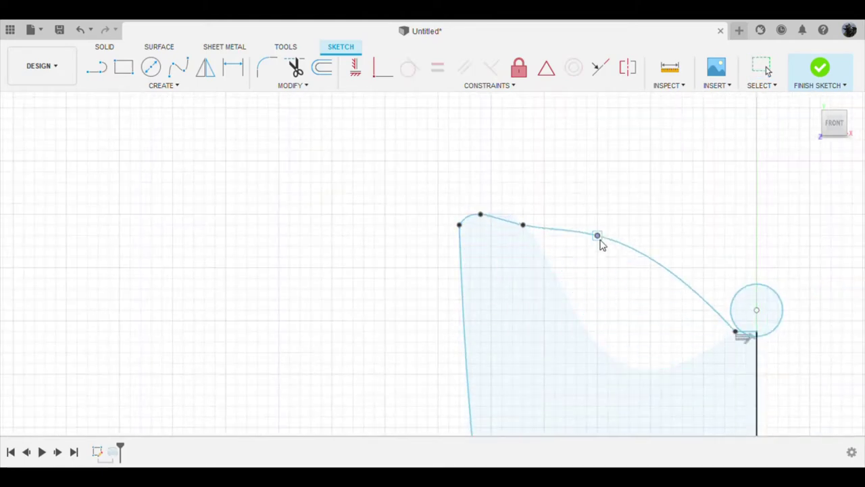
{"action": "middle_click_drag", "start_coordinate": [602, 245], "coordinate": [448, 239]}
{"action": "left_click_drag", "start_coordinate": [589, 332], "coordinate": [589, 228]}
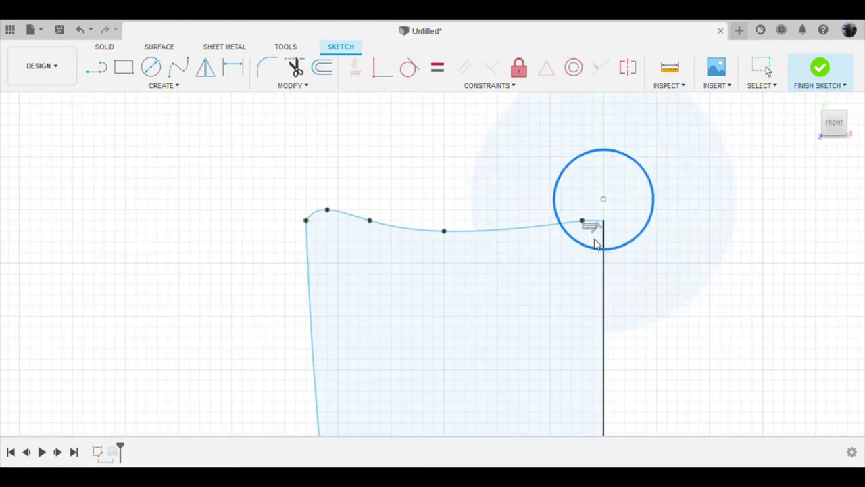
- Raise the profile's fit points near the collar to smooth the collar curve
{"action": "scroll", "coordinate": [595, 244], "scroll_direction": "down", "scroll_amount": 2}
{"action": "scroll", "coordinate": [522, 315], "scroll_direction": "down", "scroll_amount": 3}
{"action": "scroll", "coordinate": [485, 282], "scroll_direction": "up", "scroll_amount": 5}
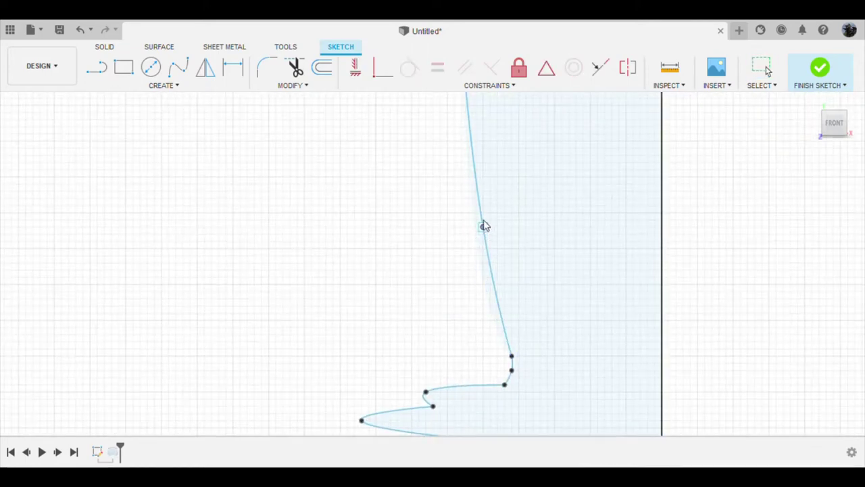
{"action": "scroll", "coordinate": [484, 225], "scroll_direction": "down", "scroll_amount": 3}
{"action": "scroll", "coordinate": [507, 318], "scroll_direction": "up", "scroll_amount": 4}
{"action": "left_click_drag", "start_coordinate": [501, 301], "coordinate": [502, 252]}
{"action": "left_click_drag", "start_coordinate": [493, 340], "coordinate": [492, 291]}
{"action": "left_click_drag", "start_coordinate": [394, 369], "coordinate": [396, 323]}
{"action": "left_click_drag", "start_coordinate": [296, 389], "coordinate": [295, 342]}
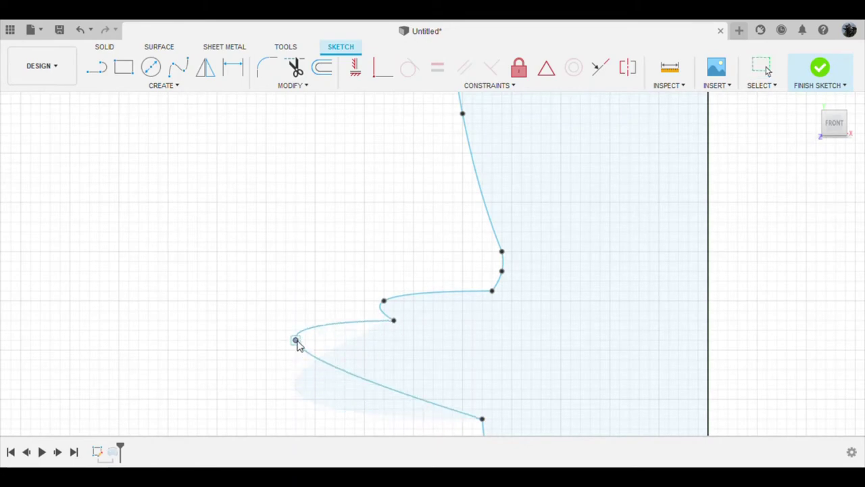
{"action": "scroll", "coordinate": [487, 298], "scroll_direction": "down", "scroll_amount": 3}
{"action": "scroll", "coordinate": [486, 359], "scroll_direction": "up", "scroll_amount": 3}
{"action": "left_click_drag", "start_coordinate": [486, 359], "coordinate": [484, 309]}
- Pull the collar spike tip further left and adjust the collar's upper curve
{"action": "scroll", "coordinate": [484, 311], "scroll_direction": "down", "scroll_amount": 3}
{"action": "scroll", "coordinate": [524, 338], "scroll_direction": "up", "scroll_amount": 5}
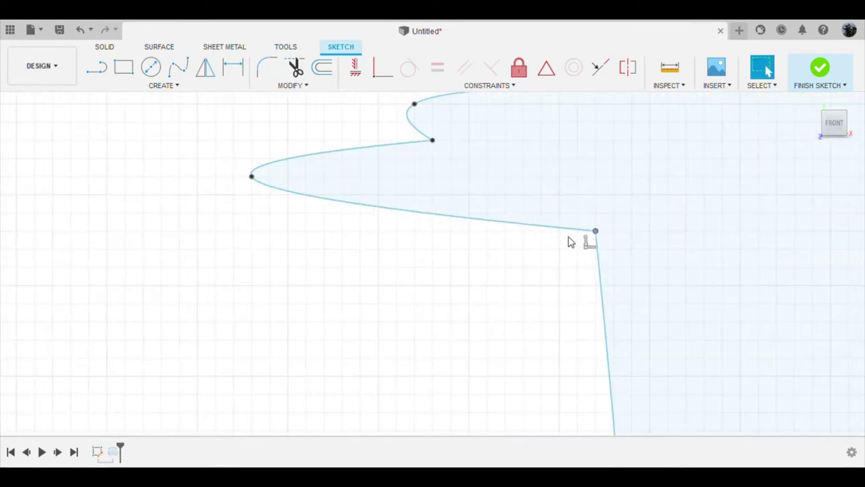
{"action": "left_click_drag", "start_coordinate": [592, 231], "coordinate": [595, 264]}
{"action": "scroll", "coordinate": [510, 232], "scroll_direction": "down", "scroll_amount": 2}
{"action": "left_click_drag", "start_coordinate": [510, 232], "coordinate": [451, 234]}
{"action": "scroll", "coordinate": [512, 300], "scroll_direction": "down", "scroll_amount": 5}
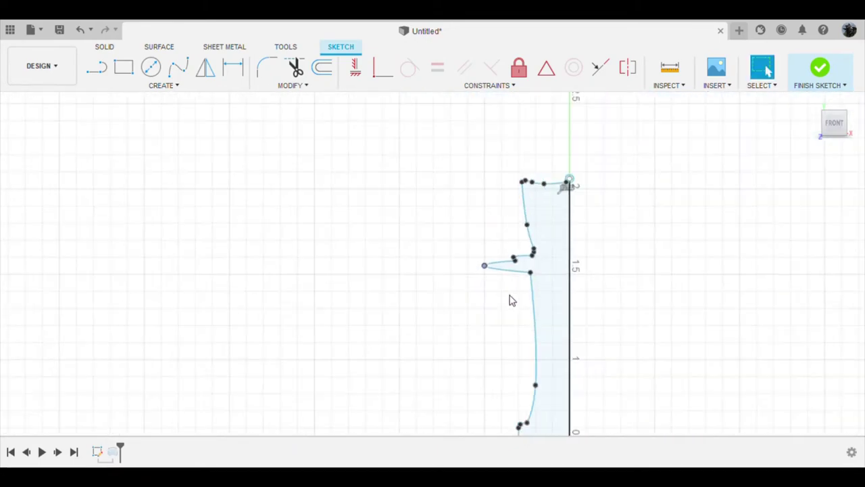
{"action": "scroll", "coordinate": [490, 300], "scroll_direction": "up", "scroll_amount": 5}
{"action": "scroll", "coordinate": [518, 184], "scroll_direction": "up", "scroll_amount": 3}
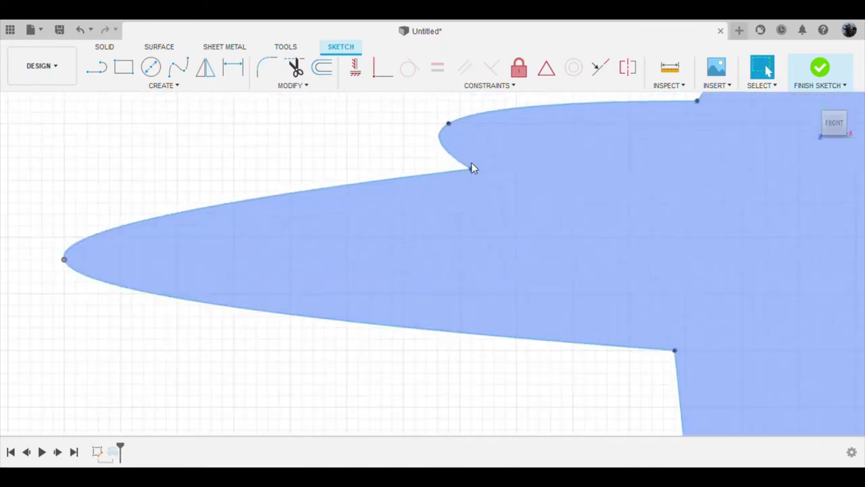
{"action": "left_click_drag", "start_coordinate": [449, 127], "coordinate": [442, 137]}
- Move the profile's top outer corner and top-curve fit point outward, selecting the small top circle
{"action": "scroll", "coordinate": [476, 198], "scroll_direction": "down", "scroll_amount": 5}
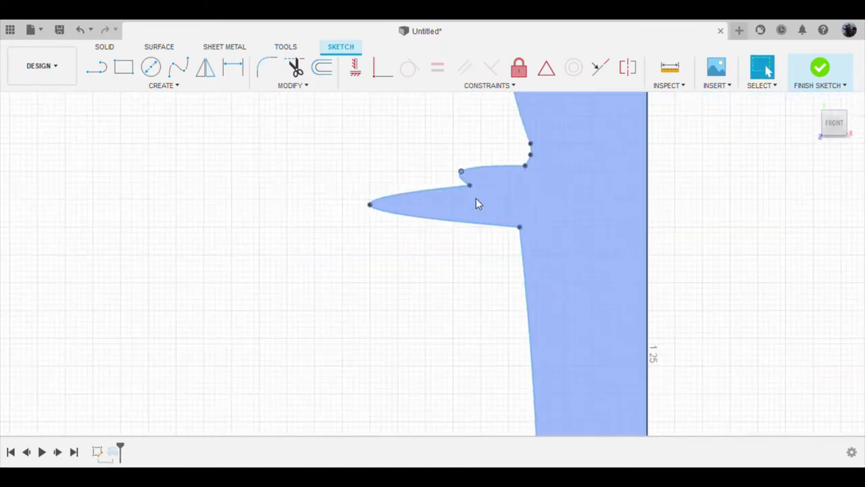
{"action": "scroll", "coordinate": [480, 141], "scroll_direction": "up", "scroll_amount": 6}
{"action": "scroll", "coordinate": [485, 160], "scroll_direction": "up", "scroll_amount": 4}
{"action": "scroll", "coordinate": [543, 215], "scroll_direction": "down", "scroll_amount": 3}
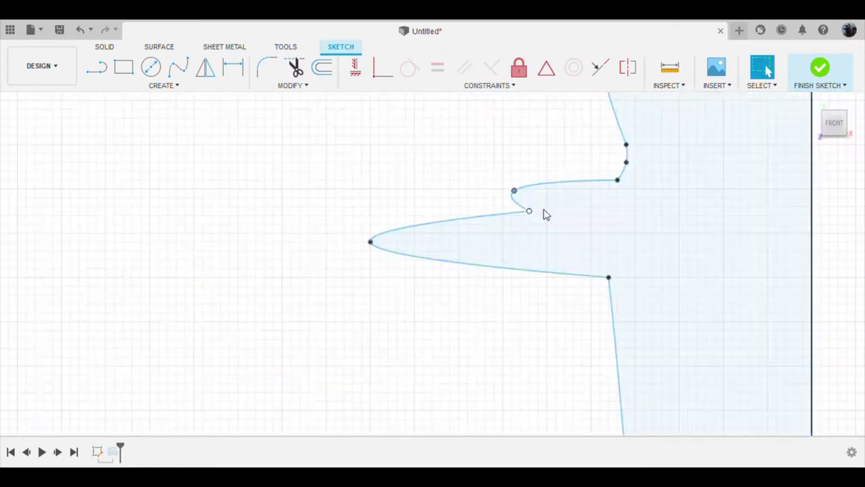
{"action": "scroll", "coordinate": [529, 336], "scroll_direction": "down", "scroll_amount": 3}
{"action": "scroll", "coordinate": [577, 304], "scroll_direction": "down", "scroll_amount": 3}
{"action": "scroll", "coordinate": [493, 125], "scroll_direction": "up", "scroll_amount": 3}
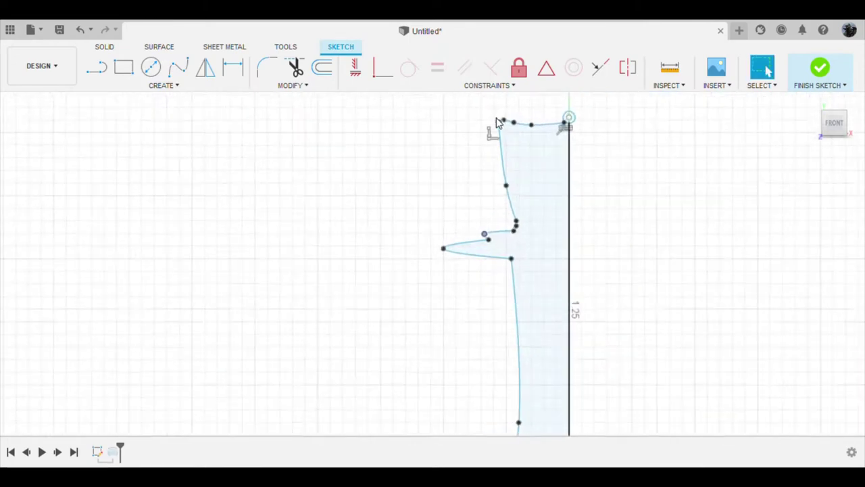
{"action": "scroll", "coordinate": [470, 189], "scroll_direction": "up", "scroll_amount": 5}
{"action": "left_click_drag", "start_coordinate": [481, 191], "coordinate": [446, 199]}
{"action": "left_click_drag", "start_coordinate": [535, 166], "coordinate": [503, 168]}
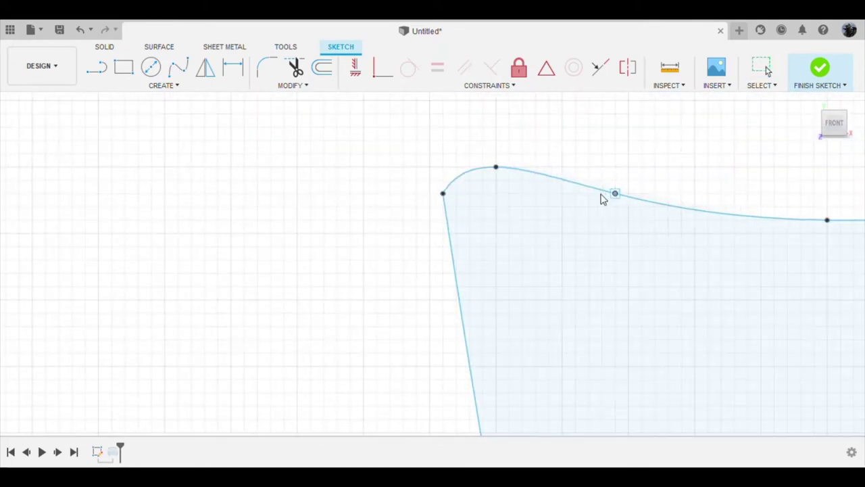
{"action": "scroll", "coordinate": [379, 206], "scroll_direction": "down", "scroll_amount": 3}
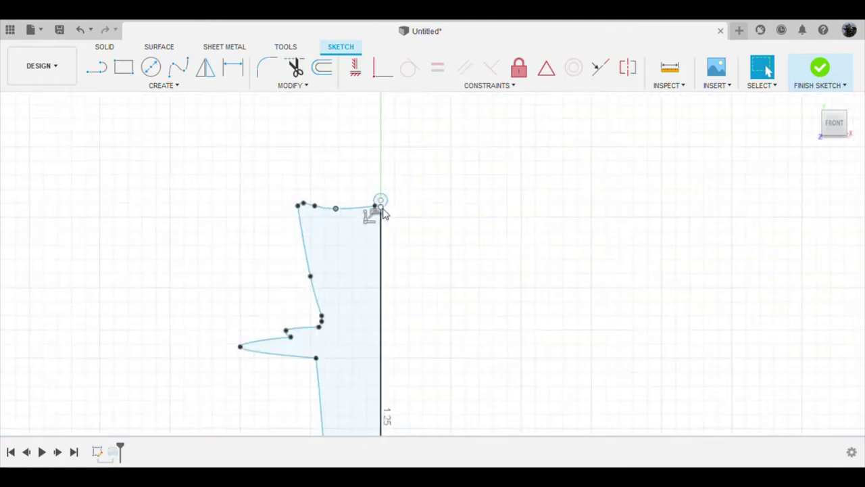
{"action": "scroll", "coordinate": [352, 199], "scroll_direction": "up", "scroll_amount": 2}
{"action": "scroll", "coordinate": [487, 280], "scroll_direction": "up", "scroll_amount": 2}
{"action": "left_click", "coordinate": [536, 306]}
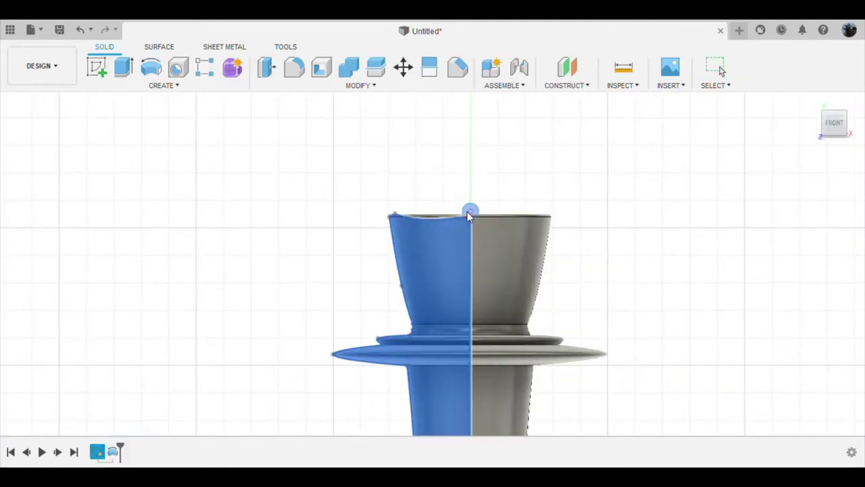
- Finish the profile sketch and orbit to inspect the revolved queen with its flared collar
{"action": "double_click", "coordinate": [96, 454]}
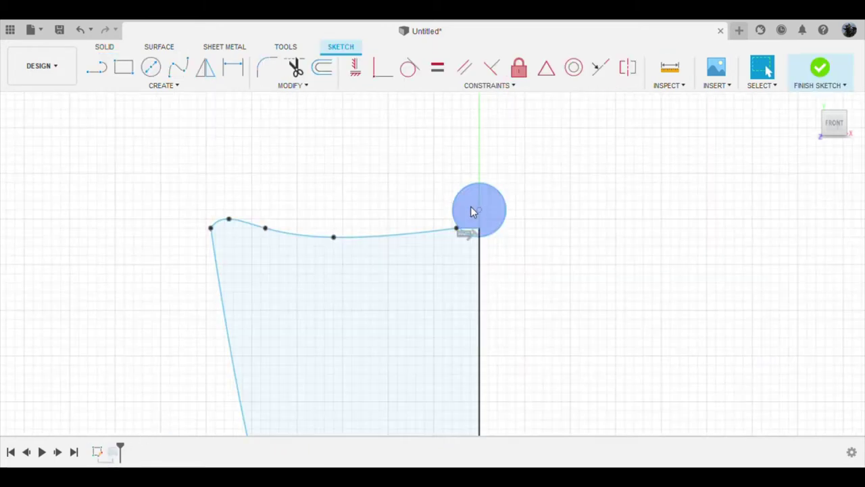
{"action": "scroll", "coordinate": [473, 212], "scroll_direction": "up", "scroll_amount": 3}
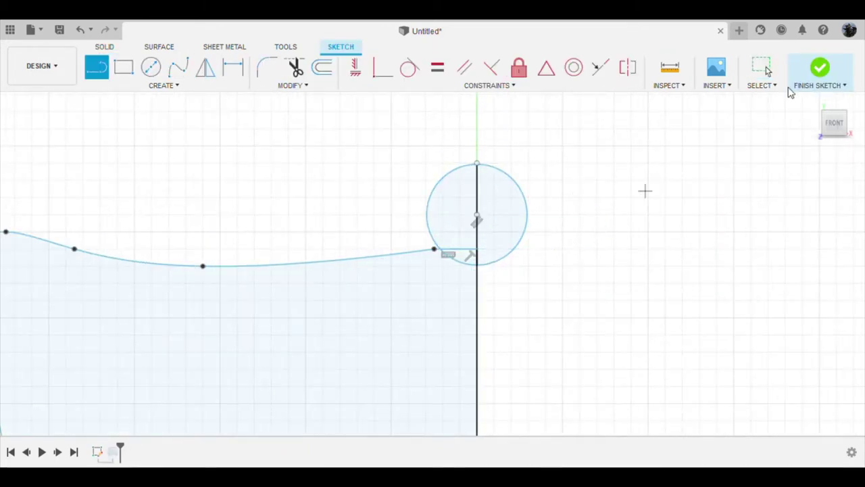
{"action": "left_click", "coordinate": [808, 81]}
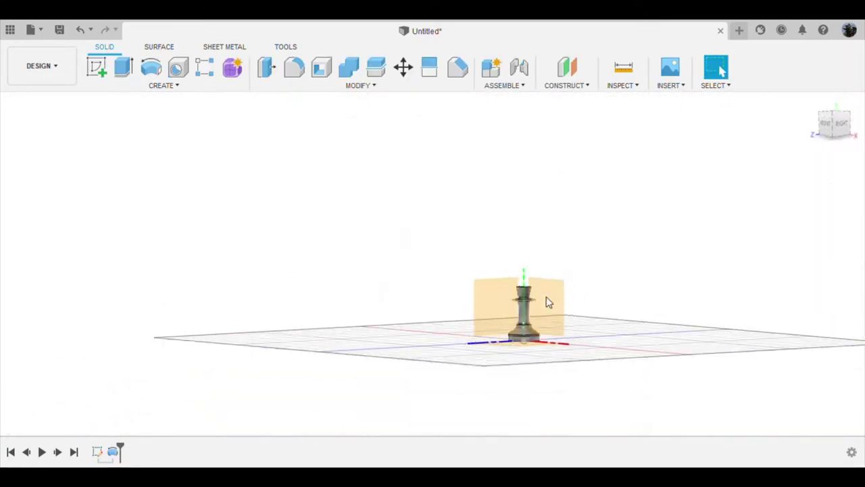
{"action": "scroll", "coordinate": [527, 297], "scroll_direction": "up", "scroll_amount": 5}
{"action": "scroll", "coordinate": [551, 266], "scroll_direction": "up", "scroll_amount": 1}
{"action": "scroll", "coordinate": [531, 291], "scroll_direction": "up", "scroll_amount": 1}
{"action": "mouse_move", "coordinate": [532, 291]}
{"action": "middle_mouse_down", "text": "shift"}
{"action": "mouse_move", "coordinate": [561, 307]}
{"action": "mouse_move", "coordinate": [532, 329]}
{"action": "middle_mouse_up", "text": "shift"}
- Reopen the profile sketch, raise the small top circle, and attach the spline end to it
{"action": "double_click", "coordinate": [97, 451]}
{"action": "scroll", "coordinate": [483, 169], "scroll_direction": "up", "scroll_amount": 5}
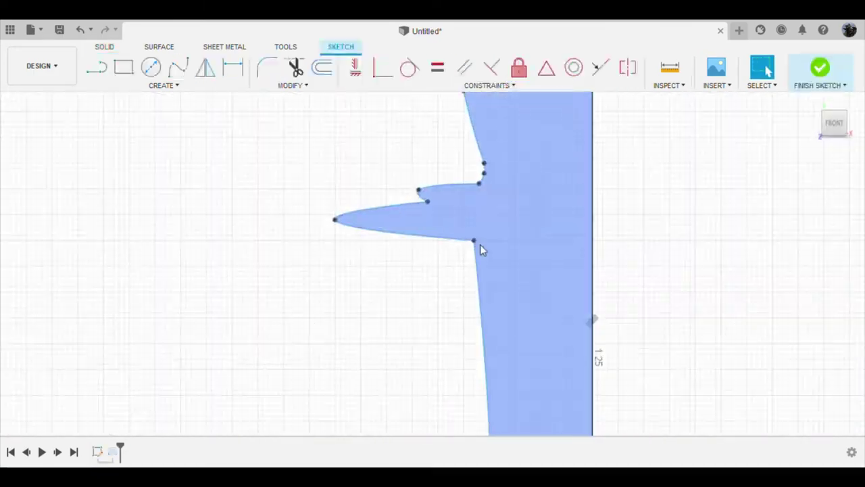
{"action": "scroll", "coordinate": [474, 237], "scroll_direction": "down", "scroll_amount": 1}
{"action": "middle_click_drag", "start_coordinate": [463, 222], "coordinate": [455, 155]}
{"action": "scroll", "coordinate": [411, 187], "scroll_direction": "up", "scroll_amount": 2}
{"action": "scroll", "coordinate": [395, 195], "scroll_direction": "up", "scroll_amount": 2}
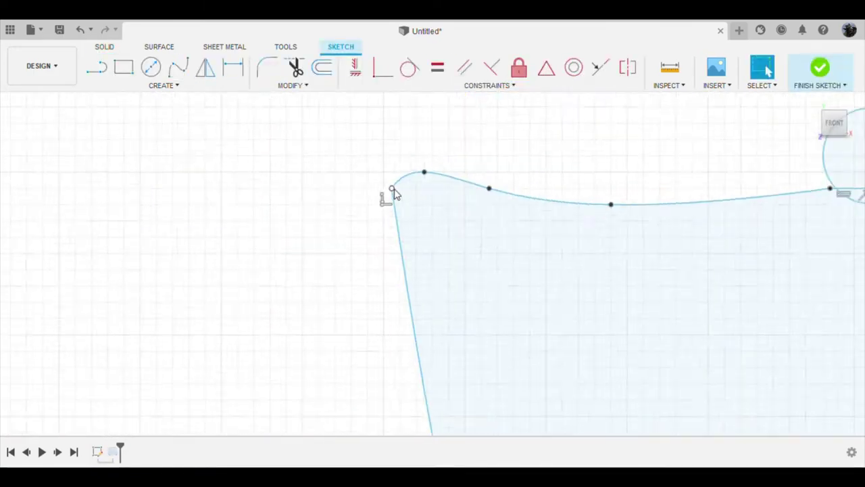
{"action": "scroll", "coordinate": [394, 194], "scroll_direction": "down", "scroll_amount": 3}
{"action": "left_click_drag", "start_coordinate": [574, 183], "coordinate": [561, 151]}
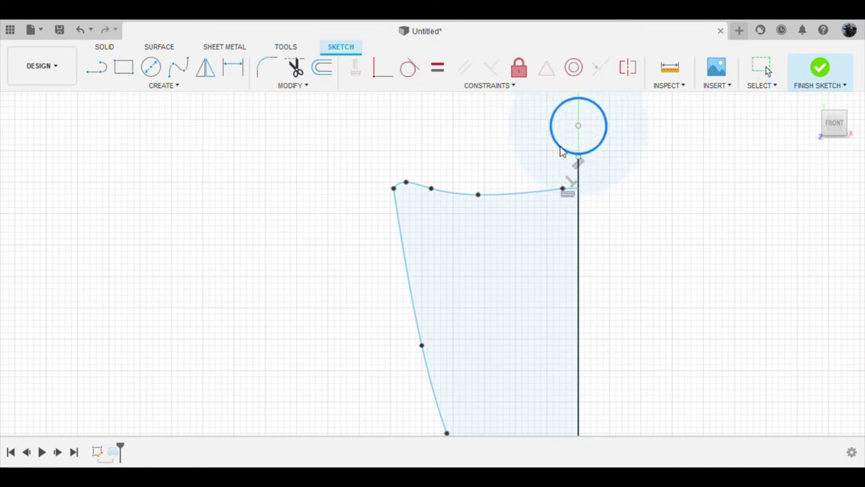
{"action": "left_click_drag", "start_coordinate": [563, 189], "coordinate": [567, 146]}
- Delete the wavy crown spline from the top of the profile
{"action": "scroll", "coordinate": [575, 144], "scroll_direction": "up", "scroll_amount": 4}
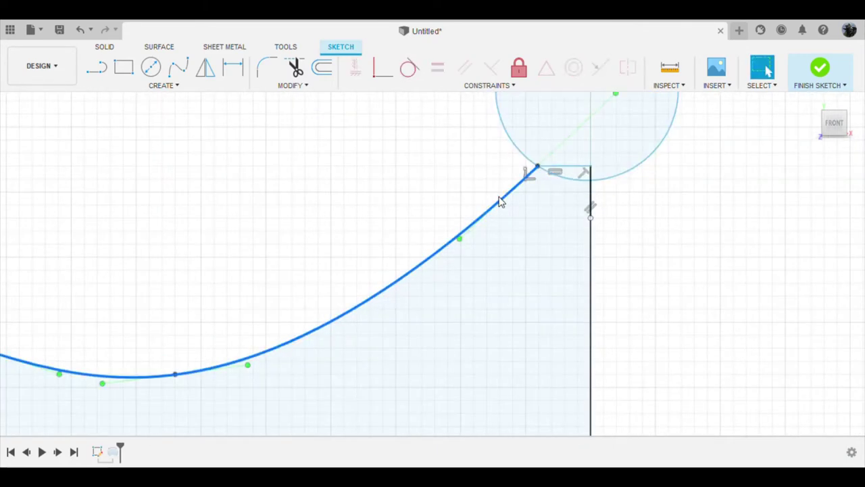
{"action": "scroll", "coordinate": [498, 196], "scroll_direction": "down", "scroll_amount": 3}
{"action": "key", "text": "Escape"}
{"action": "scroll", "coordinate": [457, 224], "scroll_direction": "down", "scroll_amount": 3}
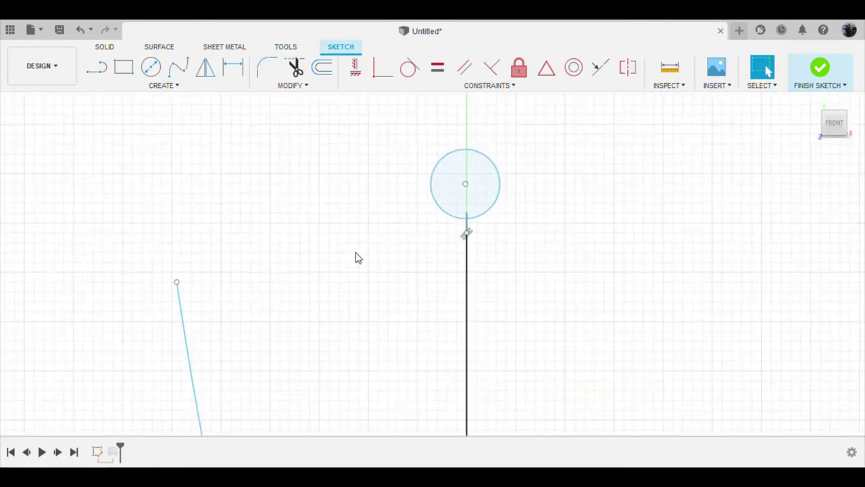
- Draw straight crown lines rising outward to a pointed peak, then across to close at the axis
{"action": "scroll", "coordinate": [362, 151], "scroll_direction": "up", "scroll_amount": 3}
{"action": "scroll", "coordinate": [362, 152], "scroll_direction": "down", "scroll_amount": 3}
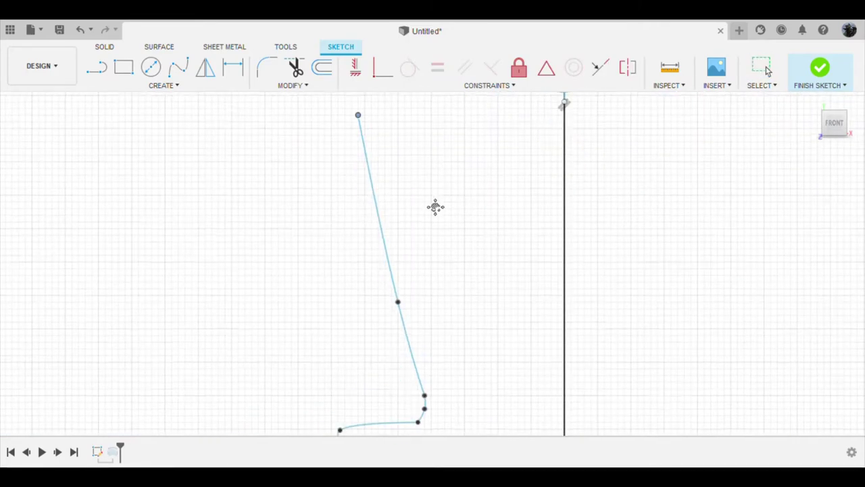
{"action": "left_click", "coordinate": [105, 76]}
{"action": "scroll", "coordinate": [348, 197], "scroll_direction": "up", "scroll_amount": 3}
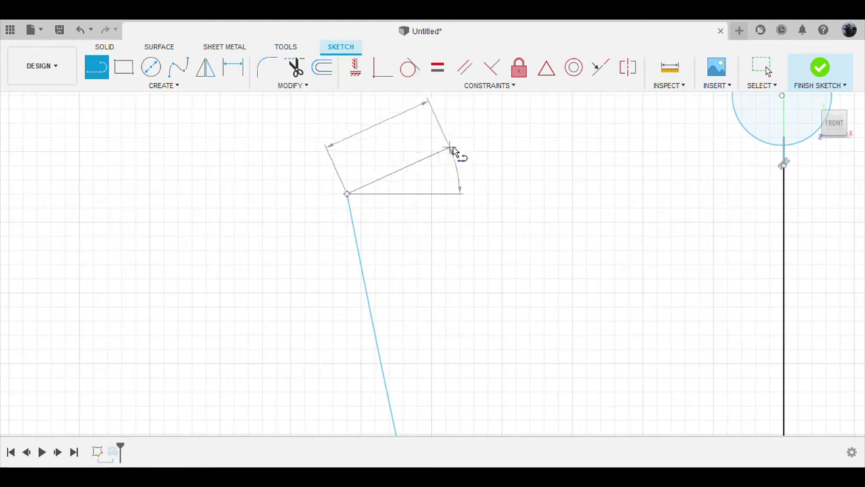
{"action": "scroll", "coordinate": [447, 153], "scroll_direction": "down", "scroll_amount": 3}
{"action": "scroll", "coordinate": [438, 173], "scroll_direction": "up", "scroll_amount": 3}
{"action": "left_click", "coordinate": [438, 173]}
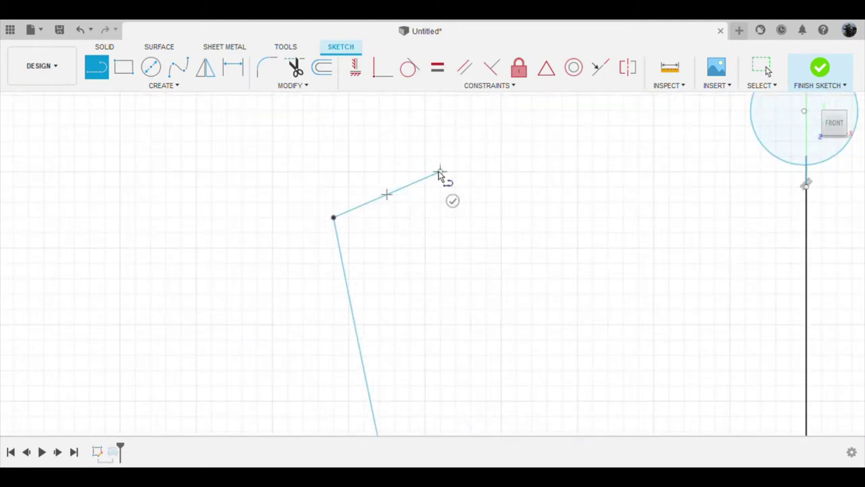
{"action": "scroll", "coordinate": [451, 211], "scroll_direction": "down", "scroll_amount": 3}
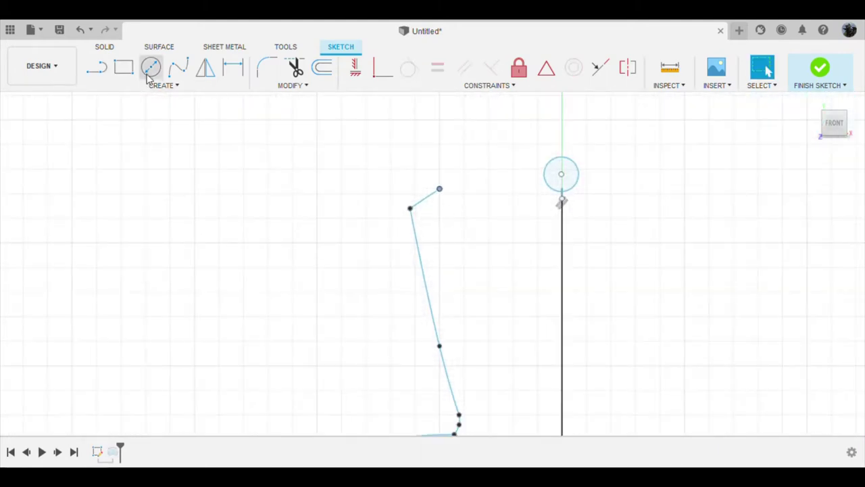
{"action": "key", "text": "l"}
{"action": "scroll", "coordinate": [434, 190], "scroll_direction": "up", "scroll_amount": 3}
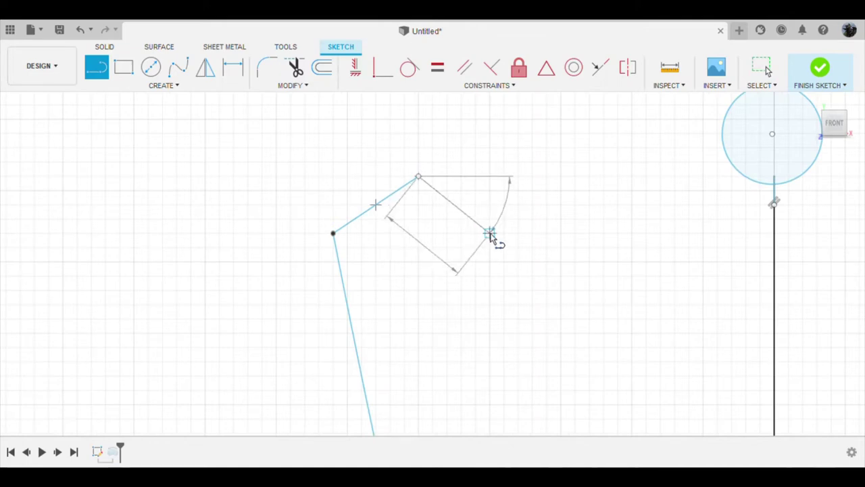
{"action": "scroll", "coordinate": [560, 245], "scroll_direction": "down", "scroll_amount": 2}
{"action": "left_click", "coordinate": [596, 222]}
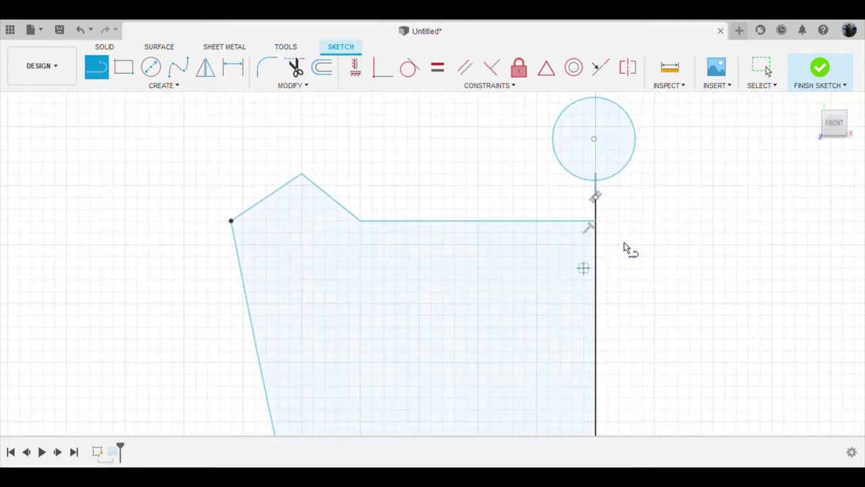
- Draw a spline from the crown's flat top to the axis and pull it into a rounded knob
{"action": "scroll", "coordinate": [560, 237], "scroll_direction": "up", "scroll_amount": 3}
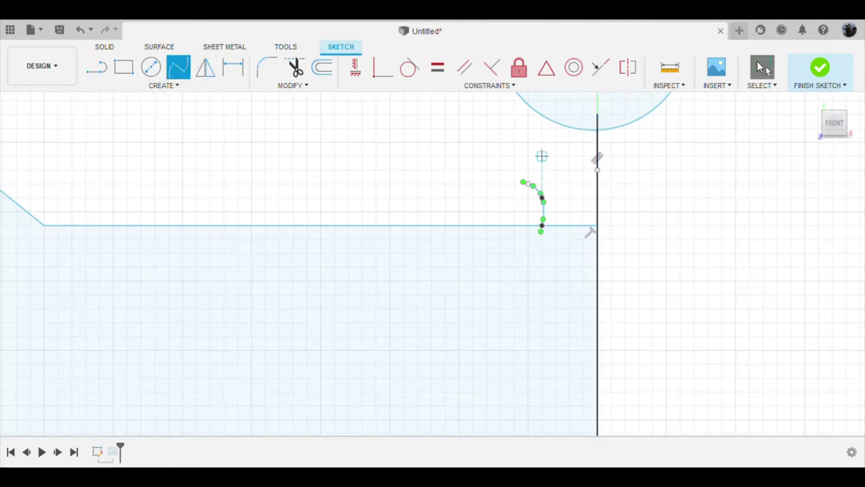
{"action": "scroll", "coordinate": [544, 206], "scroll_direction": "up", "scroll_amount": 4}
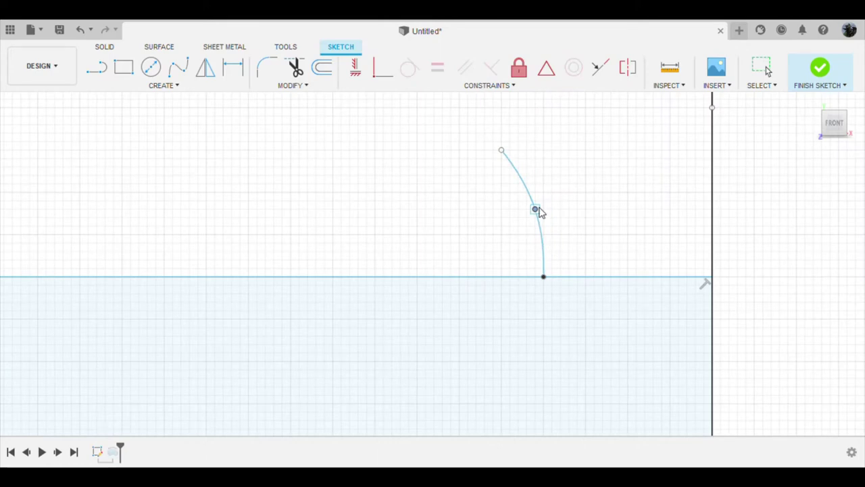
{"action": "scroll", "coordinate": [582, 242], "scroll_direction": "down", "scroll_amount": 1}
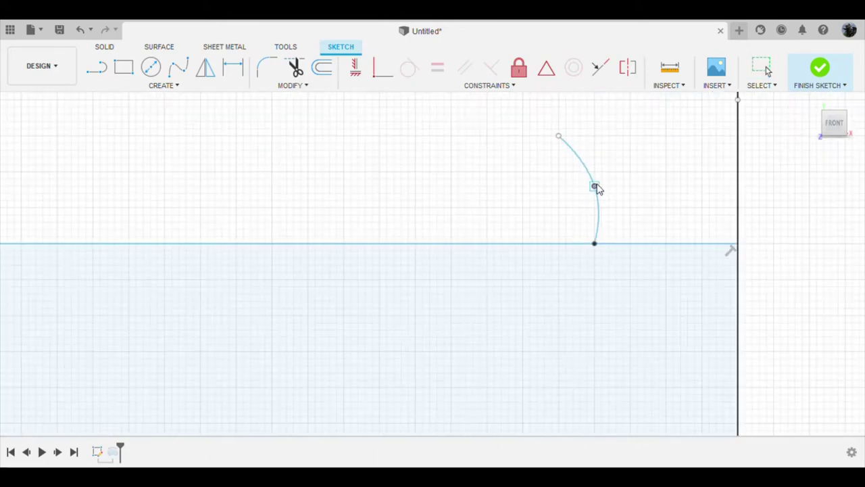
{"action": "scroll", "coordinate": [574, 138], "scroll_direction": "down", "scroll_amount": 3}
{"action": "scroll", "coordinate": [572, 165], "scroll_direction": "down", "scroll_amount": 3}
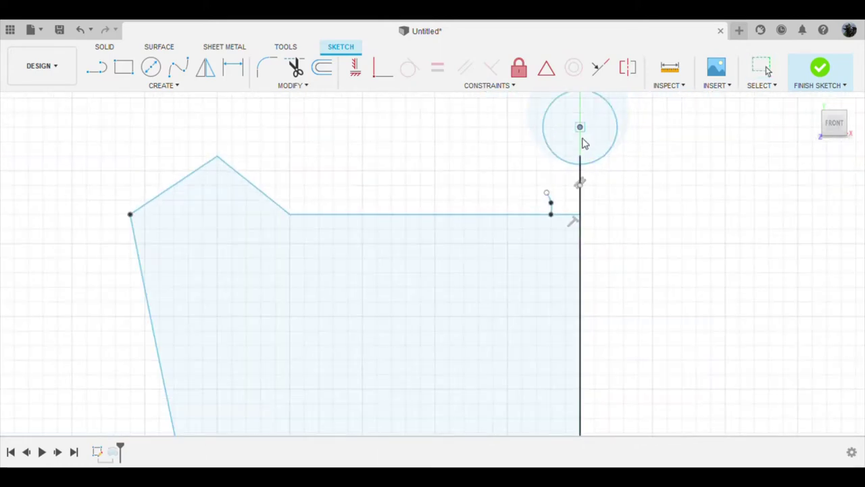
{"action": "scroll", "coordinate": [548, 197], "scroll_direction": "up", "scroll_amount": 5}
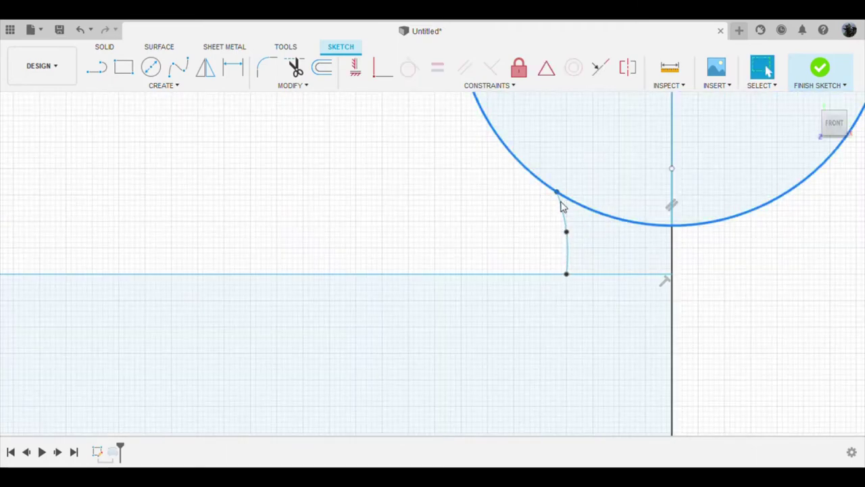
{"action": "scroll", "coordinate": [585, 230], "scroll_direction": "down", "scroll_amount": 5}
{"action": "scroll", "coordinate": [568, 234], "scroll_direction": "down", "scroll_amount": 4}
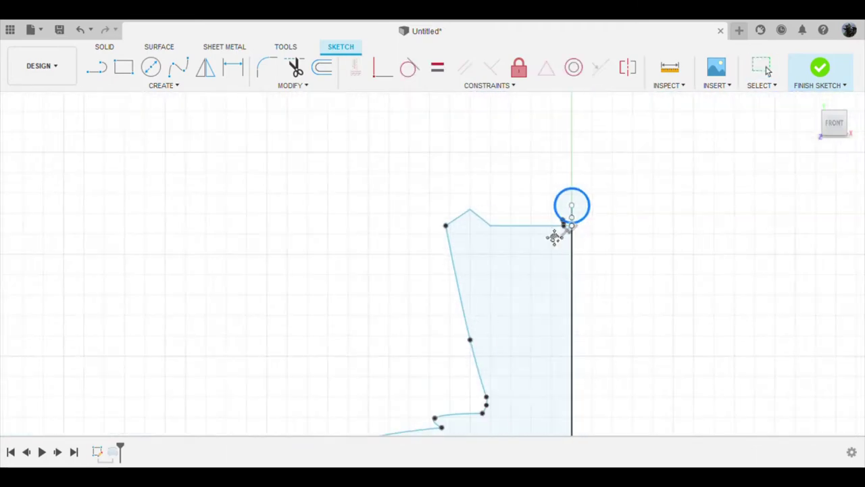
{"action": "scroll", "coordinate": [556, 233], "scroll_direction": "up", "scroll_amount": 5}
{"action": "scroll", "coordinate": [535, 233], "scroll_direction": "up", "scroll_amount": 2}
{"action": "key", "text": "Delete"}
{"action": "scroll", "coordinate": [406, 189], "scroll_direction": "up", "scroll_amount": 1}
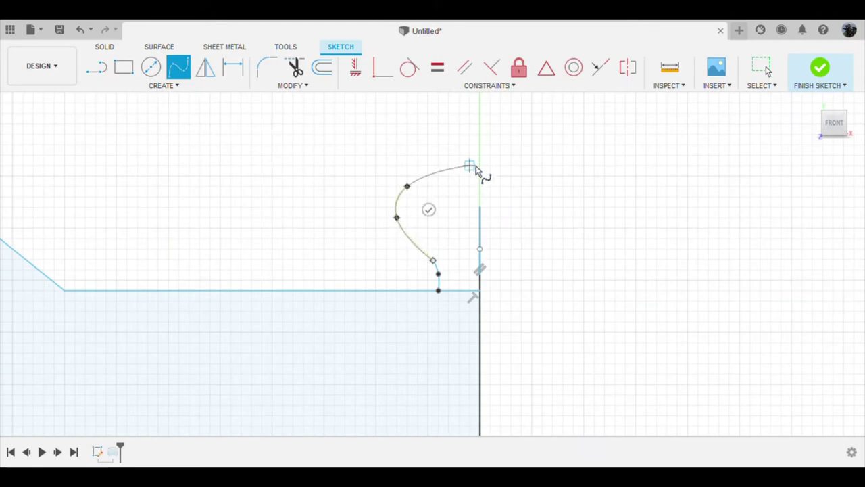
{"action": "scroll", "coordinate": [471, 168], "scroll_direction": "up", "scroll_amount": 2}
{"action": "scroll", "coordinate": [473, 171], "scroll_direction": "up", "scroll_amount": 3}
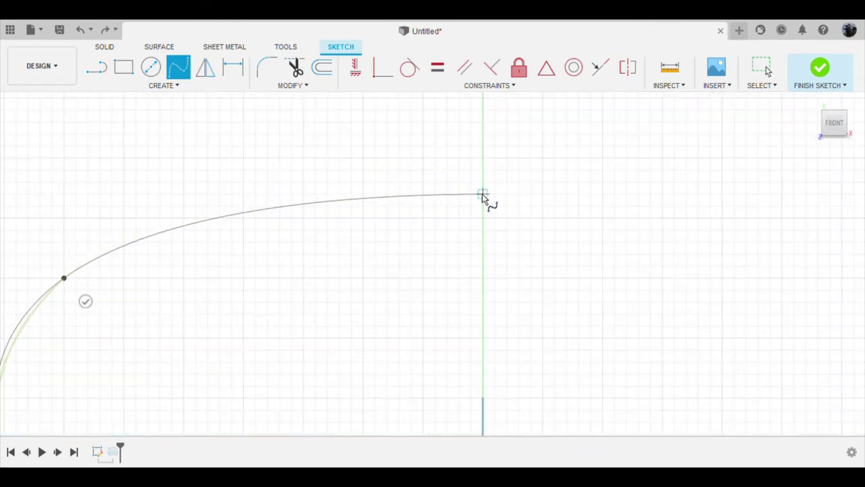
{"action": "scroll", "coordinate": [489, 253], "scroll_direction": "down", "scroll_amount": 3}
{"action": "scroll", "coordinate": [534, 223], "scroll_direction": "down", "scroll_amount": 4}
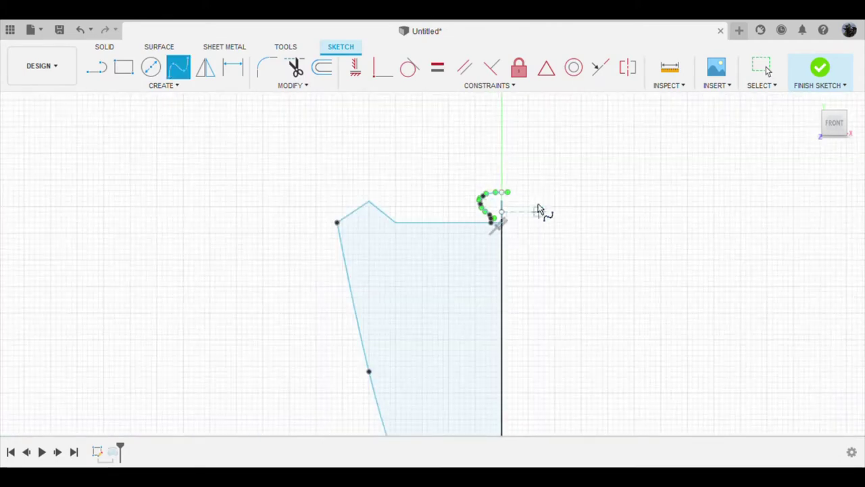
{"action": "scroll", "coordinate": [531, 203], "scroll_direction": "up", "scroll_amount": 2}
{"action": "scroll", "coordinate": [568, 189], "scroll_direction": "up", "scroll_amount": 4}
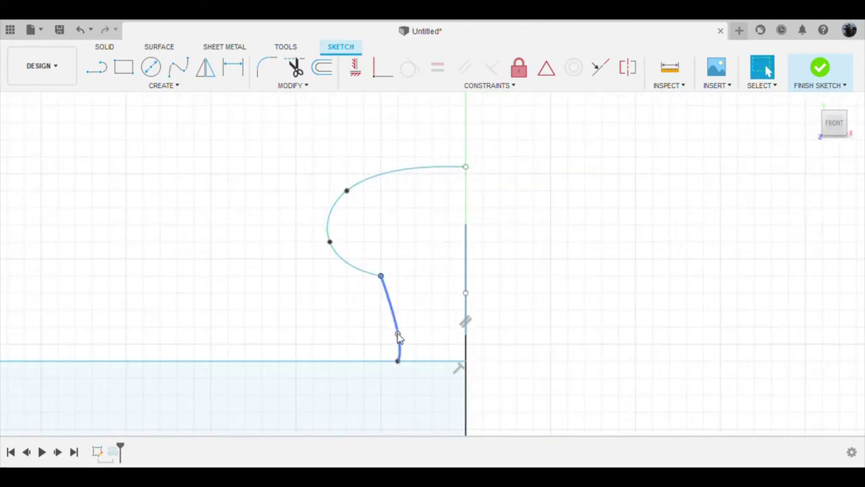
{"action": "left_click_drag", "start_coordinate": [346, 194], "coordinate": [374, 144]}
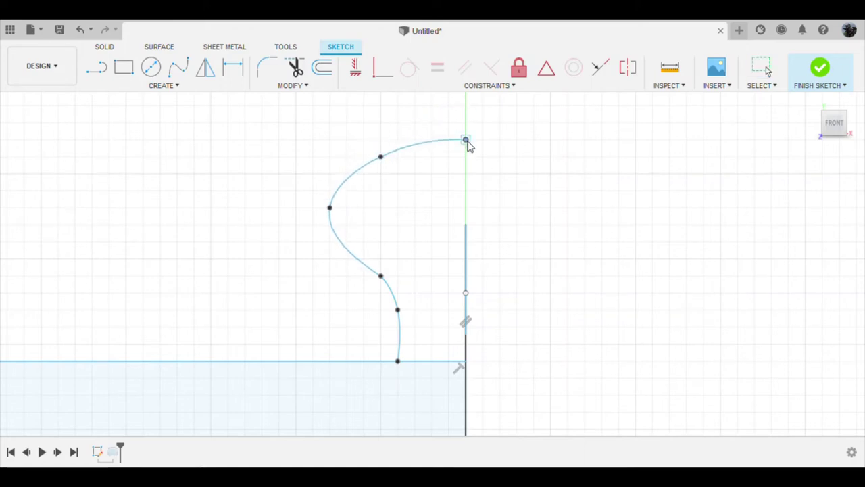
{"action": "scroll", "coordinate": [469, 143], "scroll_direction": "up", "scroll_amount": 5}
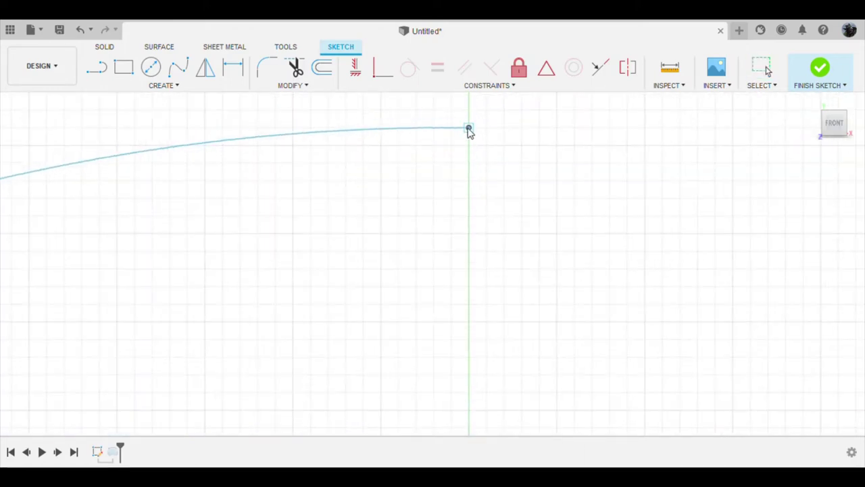
{"action": "scroll", "coordinate": [470, 132], "scroll_direction": "down", "scroll_amount": 5}
{"action": "scroll", "coordinate": [471, 203], "scroll_direction": "down", "scroll_amount": 2}
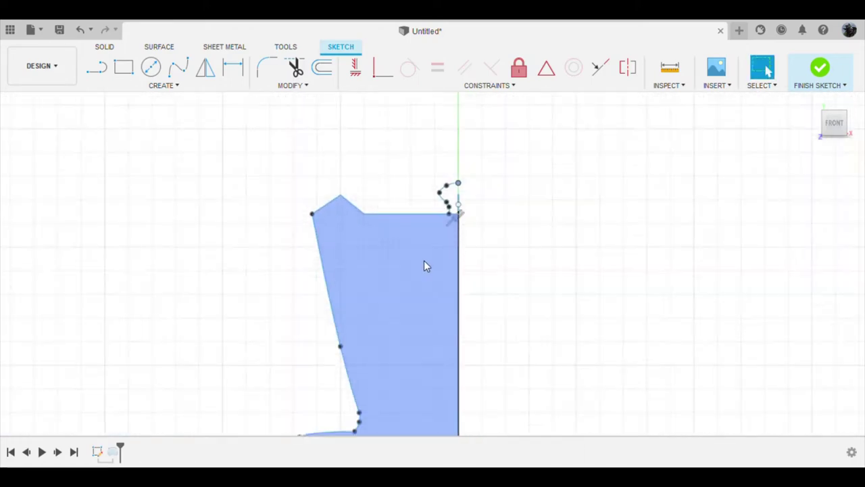
- Orbit to check the revolved piece in perspective, then undo the test revolve
{"action": "left_click", "coordinate": [114, 80]}
{"action": "scroll", "coordinate": [457, 170], "scroll_direction": "up", "scroll_amount": 5}
{"action": "scroll", "coordinate": [485, 255], "scroll_direction": "down", "scroll_amount": 3}
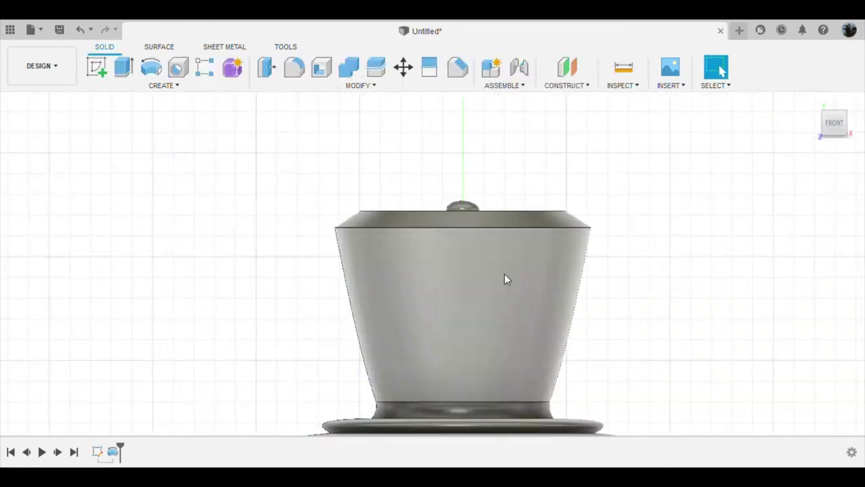
{"action": "mouse_move", "coordinate": [508, 264]}
{"action": "middle_mouse_down", "text": "shift"}
{"action": "mouse_move", "coordinate": [488, 287]}
{"action": "mouse_move", "coordinate": [464, 257]}
{"action": "middle_mouse_up", "text": "shift"}
{"action": "scroll", "coordinate": [434, 156], "scroll_direction": "up", "scroll_amount": 5}
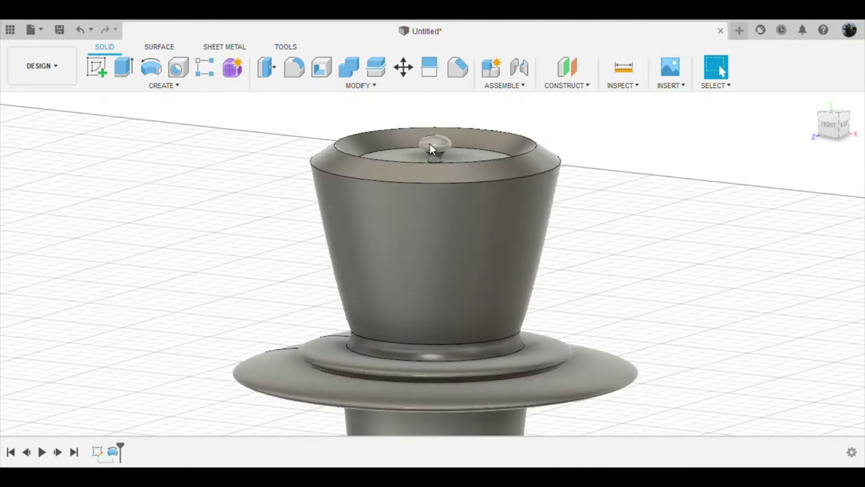
{"action": "key", "text": "ctrl+z"}
{"action": "key", "text": "ctrl+z"}
{"action": "scroll", "coordinate": [440, 154], "scroll_direction": "up", "scroll_amount": 3}
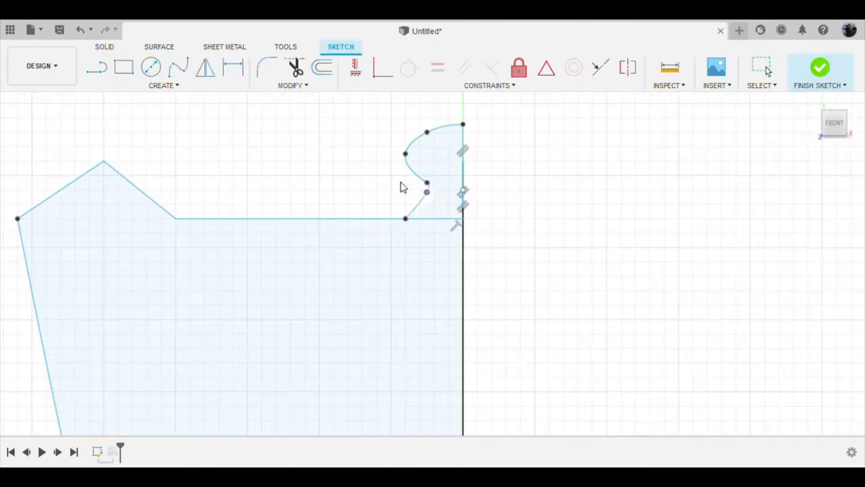
- Pull the knob spline's left and upper fit points left and down to widen its base
{"action": "scroll", "coordinate": [400, 178], "scroll_direction": "up", "scroll_amount": 3}
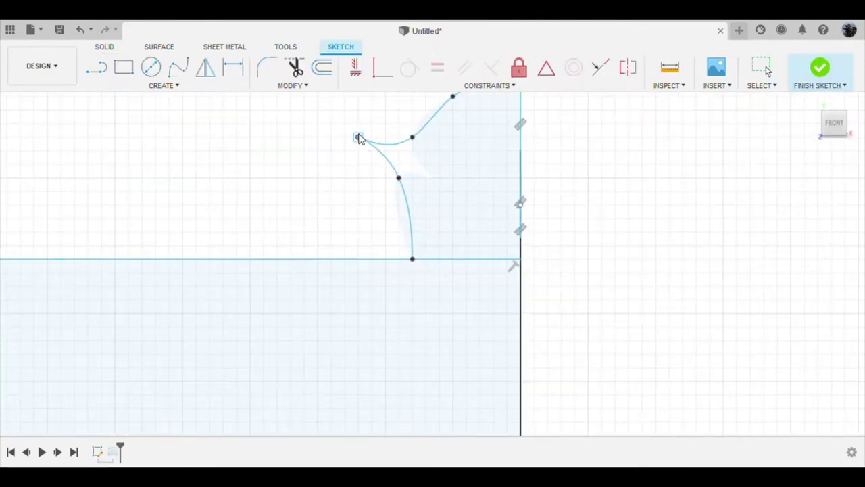
{"action": "scroll", "coordinate": [359, 137], "scroll_direction": "down", "scroll_amount": 5}
{"action": "scroll", "coordinate": [414, 131], "scroll_direction": "up", "scroll_amount": 5}
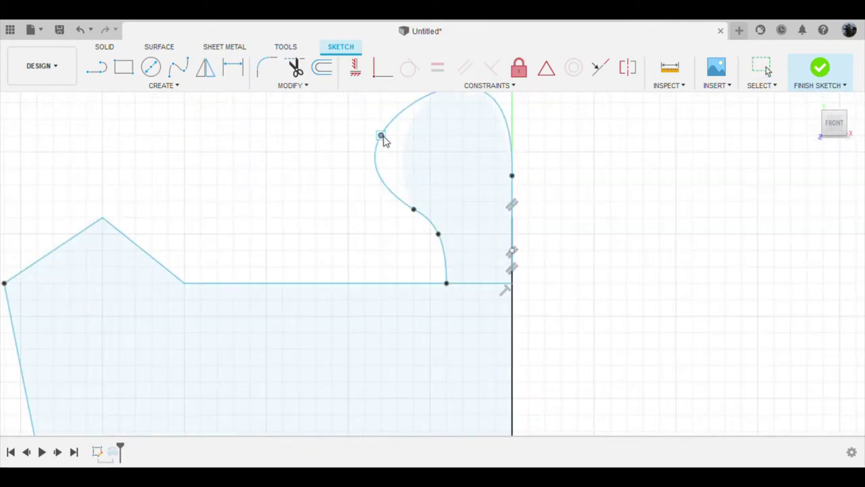
{"action": "scroll", "coordinate": [426, 202], "scroll_direction": "down", "scroll_amount": 2}
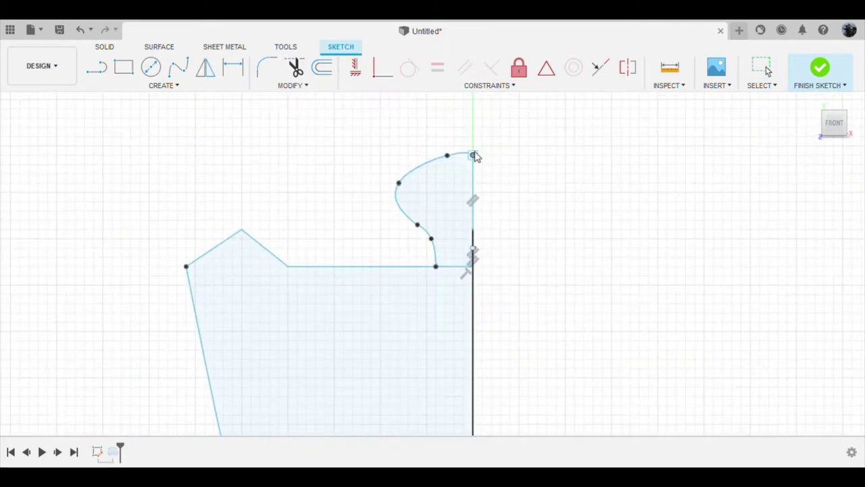
{"action": "scroll", "coordinate": [398, 183], "scroll_direction": "up", "scroll_amount": 2}
{"action": "left_click_drag", "start_coordinate": [399, 182], "coordinate": [397, 194]}
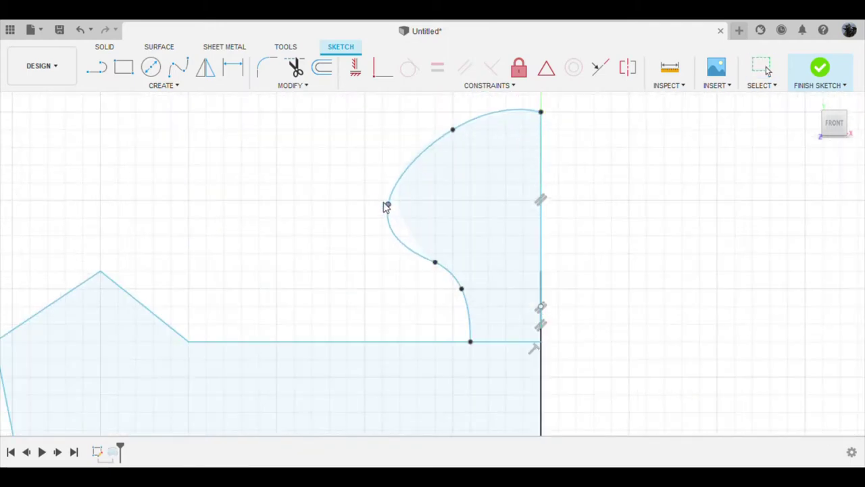
{"action": "scroll", "coordinate": [443, 149], "scroll_direction": "down", "scroll_amount": 1}
{"action": "left_click_drag", "start_coordinate": [432, 128], "coordinate": [425, 137]}
{"action": "scroll", "coordinate": [426, 149], "scroll_direction": "up", "scroll_amount": 5}
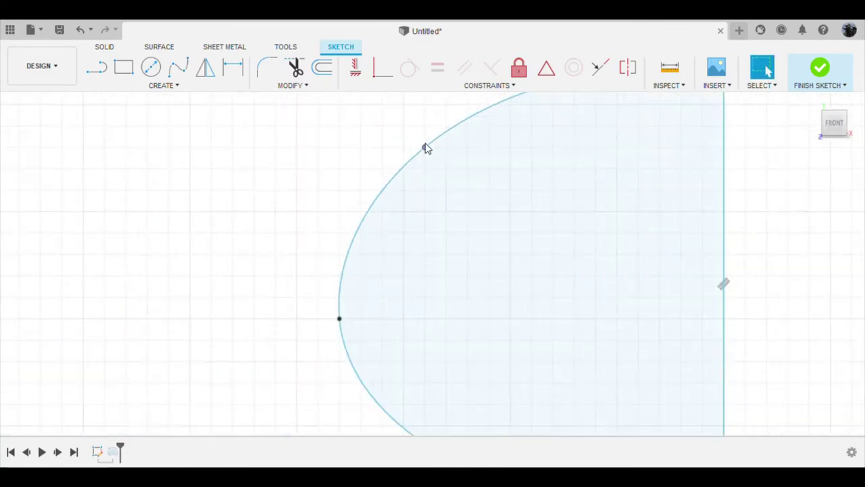
{"action": "scroll", "coordinate": [504, 170], "scroll_direction": "up", "scroll_amount": 3}
{"action": "scroll", "coordinate": [494, 193], "scroll_direction": "up", "scroll_amount": 2}
{"action": "scroll", "coordinate": [500, 186], "scroll_direction": "down", "scroll_amount": 10}
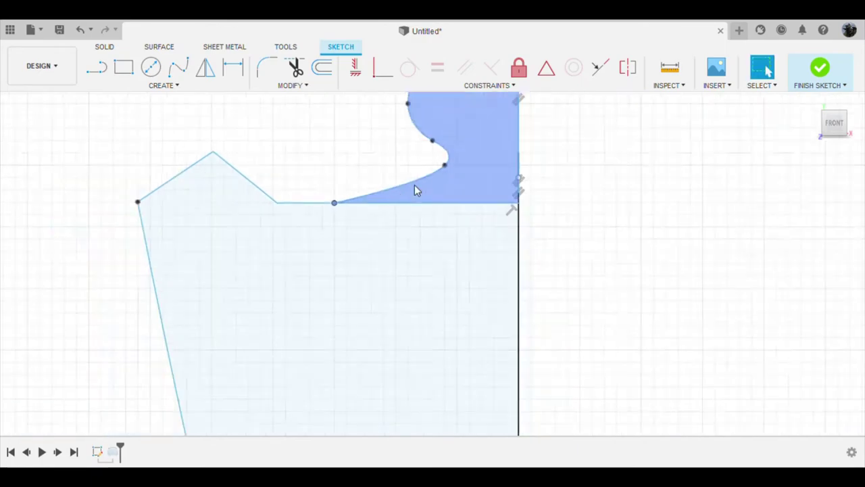
- Select the side spline and inspect the closed profile from above
{"action": "left_click", "coordinate": [431, 211]}
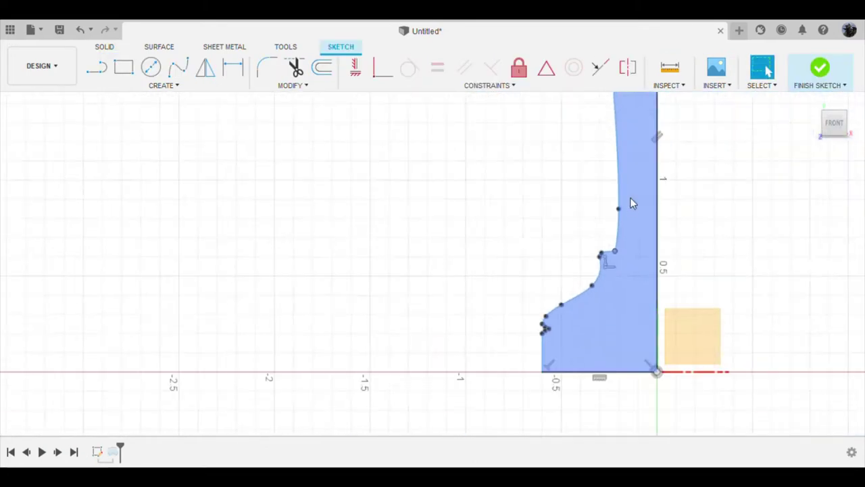
{"action": "scroll", "coordinate": [615, 188], "scroll_direction": "down", "scroll_amount": 10}
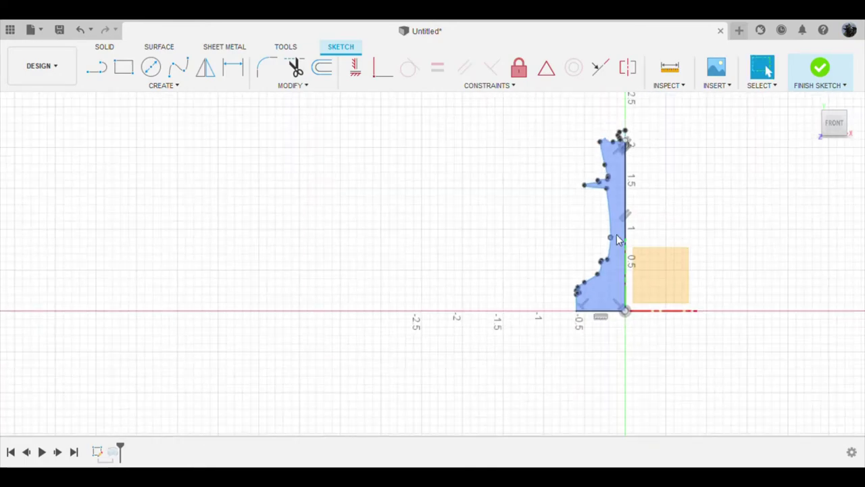
{"action": "scroll", "coordinate": [616, 238], "scroll_direction": "up", "scroll_amount": 10}
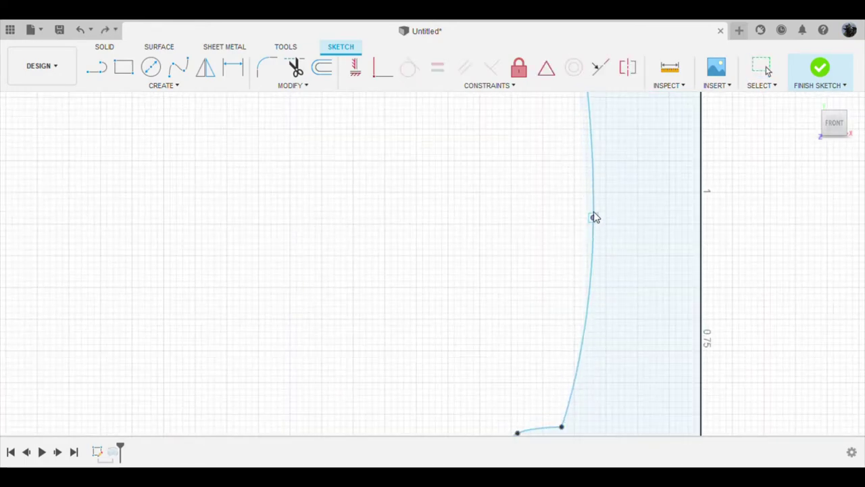
{"action": "scroll", "coordinate": [610, 206], "scroll_direction": "down", "scroll_amount": 10}
{"action": "scroll", "coordinate": [610, 206], "scroll_direction": "up", "scroll_amount": 4}
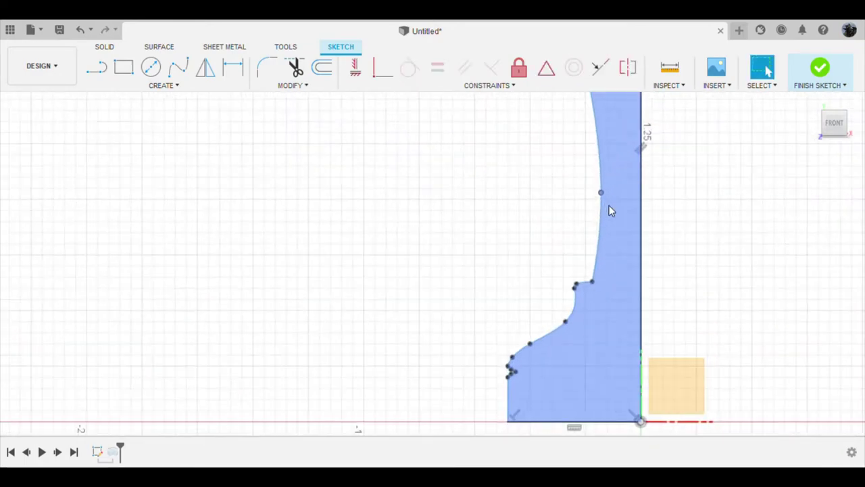
{"action": "scroll", "coordinate": [602, 243], "scroll_direction": "up", "scroll_amount": 5}
{"action": "scroll", "coordinate": [580, 205], "scroll_direction": "down", "scroll_amount": 10}
{"action": "scroll", "coordinate": [587, 217], "scroll_direction": "up", "scroll_amount": 10}
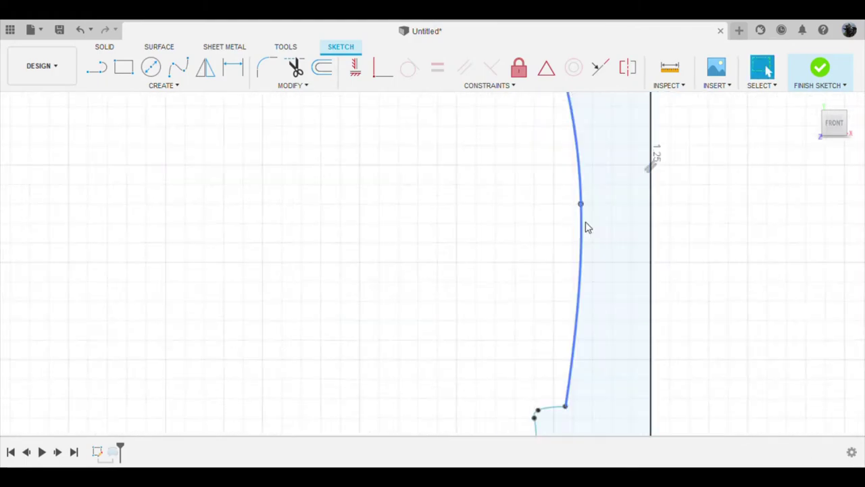
{"action": "scroll", "coordinate": [628, 233], "scroll_direction": "down", "scroll_amount": 10}
{"action": "mouse_move", "coordinate": [579, 257]}
{"action": "middle_mouse_down", "text": "shift"}
{"action": "mouse_move", "coordinate": [670, 318]}
{"action": "mouse_move", "coordinate": [696, 317]}
{"action": "middle_mouse_up", "text": "shift"}
- Reopen the queen's profile sketch, then finish it to show the revolved solid
{"action": "double_click", "coordinate": [97, 452]}
{"action": "scroll", "coordinate": [363, 259], "scroll_direction": "up", "scroll_amount": 5}
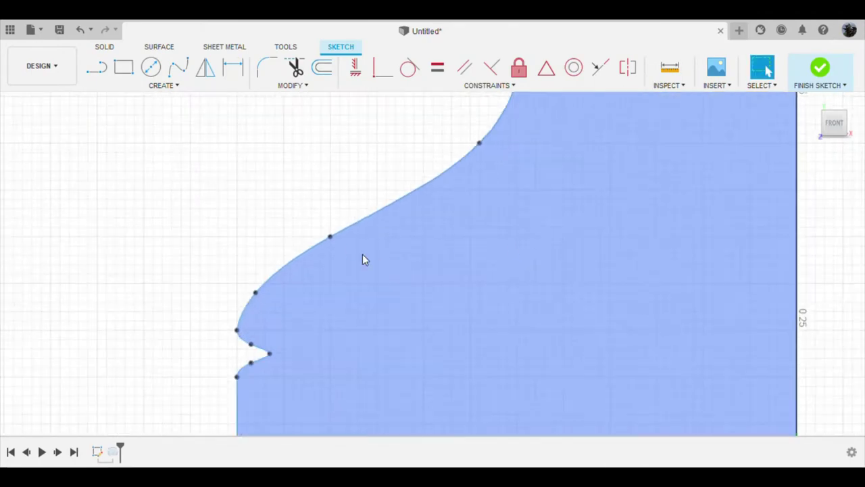
{"action": "scroll", "coordinate": [334, 280], "scroll_direction": "up", "scroll_amount": 5}
{"action": "scroll", "coordinate": [524, 242], "scroll_direction": "up", "scroll_amount": 2}
{"action": "scroll", "coordinate": [476, 245], "scroll_direction": "down", "scroll_amount": 5}
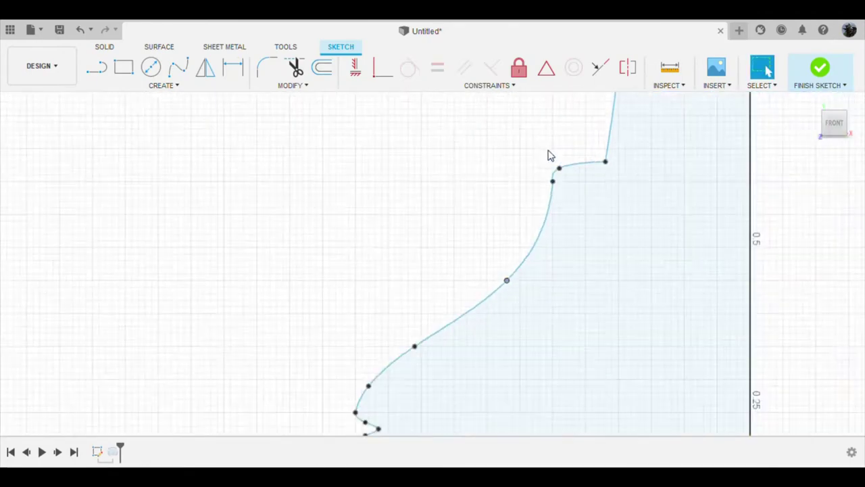
{"action": "scroll", "coordinate": [552, 232], "scroll_direction": "up", "scroll_amount": 5}
{"action": "scroll", "coordinate": [536, 231], "scroll_direction": "down", "scroll_amount": 3}
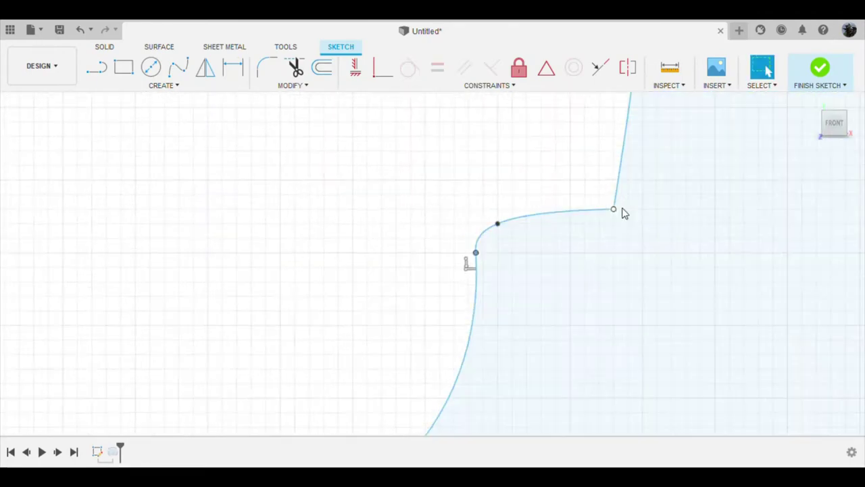
{"action": "scroll", "coordinate": [622, 213], "scroll_direction": "up", "scroll_amount": 5}
{"action": "scroll", "coordinate": [561, 203], "scroll_direction": "down", "scroll_amount": 3}
{"action": "scroll", "coordinate": [556, 292], "scroll_direction": "up", "scroll_amount": 2}
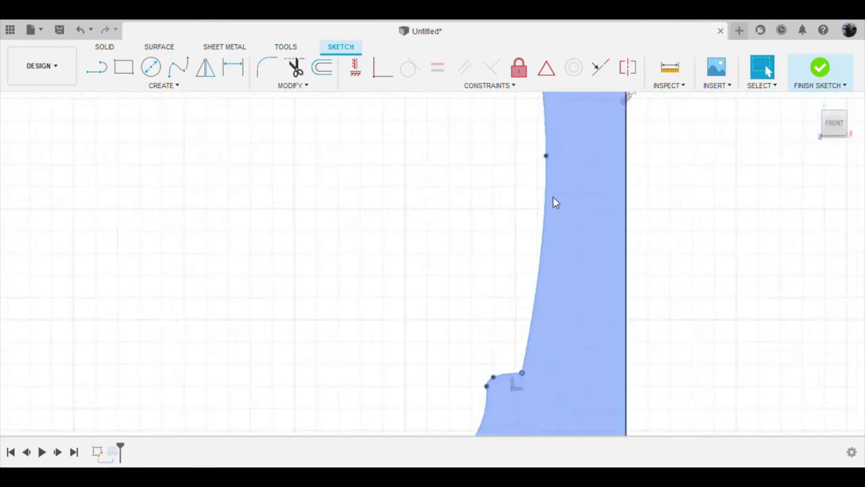
{"action": "scroll", "coordinate": [555, 200], "scroll_direction": "up", "scroll_amount": 3}
{"action": "scroll", "coordinate": [539, 180], "scroll_direction": "down", "scroll_amount": 5}
{"action": "scroll", "coordinate": [561, 201], "scroll_direction": "up", "scroll_amount": 5}
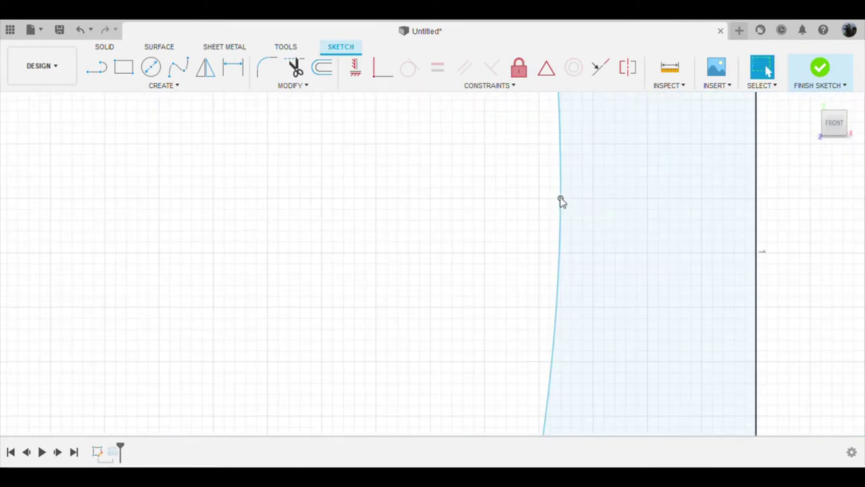
{"action": "left_click", "coordinate": [822, 67]}
- Raise one collar spline point and pull the lower and upper points outward to round the curve
{"action": "middle_click_drag", "start_coordinate": [631, 218], "coordinate": [584, 242], "text": "shift"}
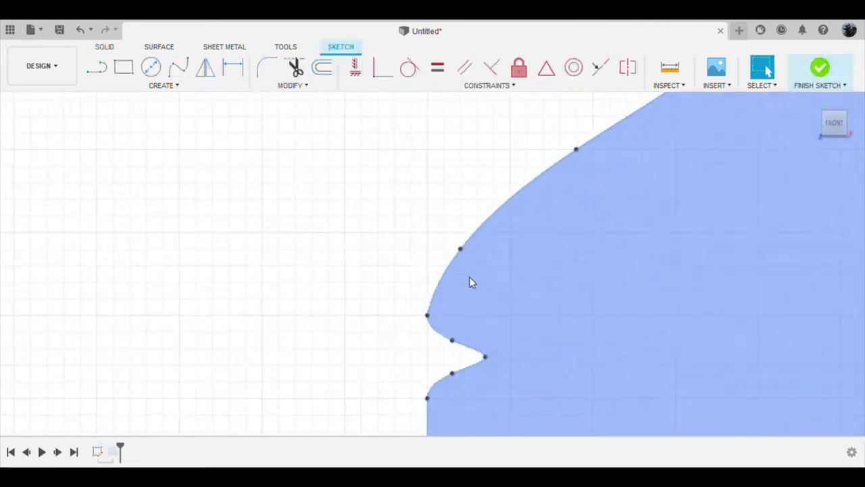
{"action": "left_click_drag", "start_coordinate": [461, 249], "coordinate": [461, 200]}
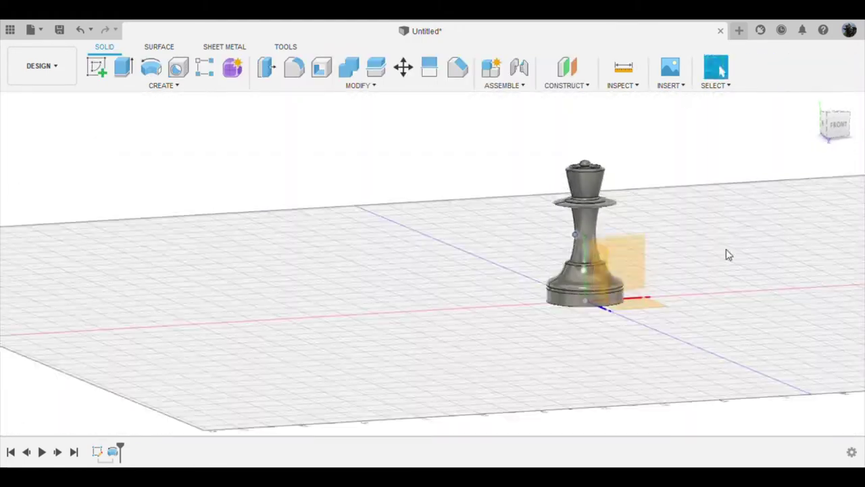
{"action": "middle_click_drag", "start_coordinate": [726, 253], "coordinate": [690, 267], "text": "shift"}
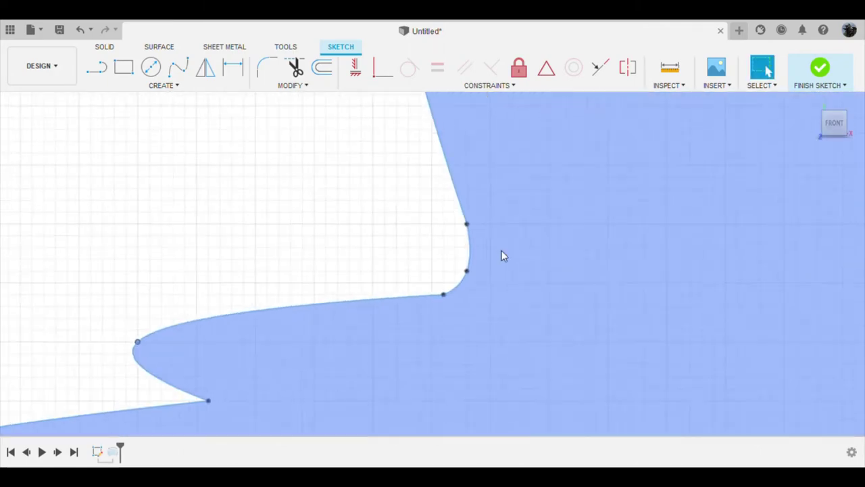
{"action": "scroll", "coordinate": [502, 255], "scroll_direction": "up", "scroll_amount": 1}
{"action": "left_click_drag", "start_coordinate": [437, 300], "coordinate": [471, 301]}
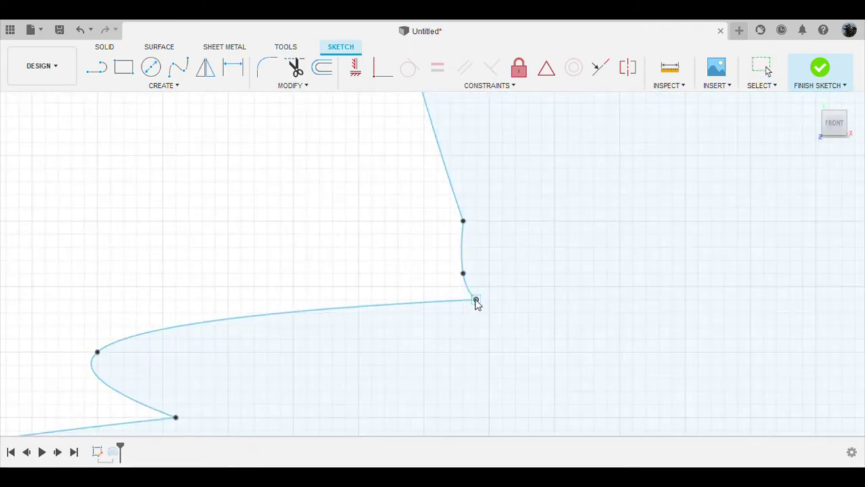
{"action": "left_click_drag", "start_coordinate": [463, 221], "coordinate": [490, 223]}
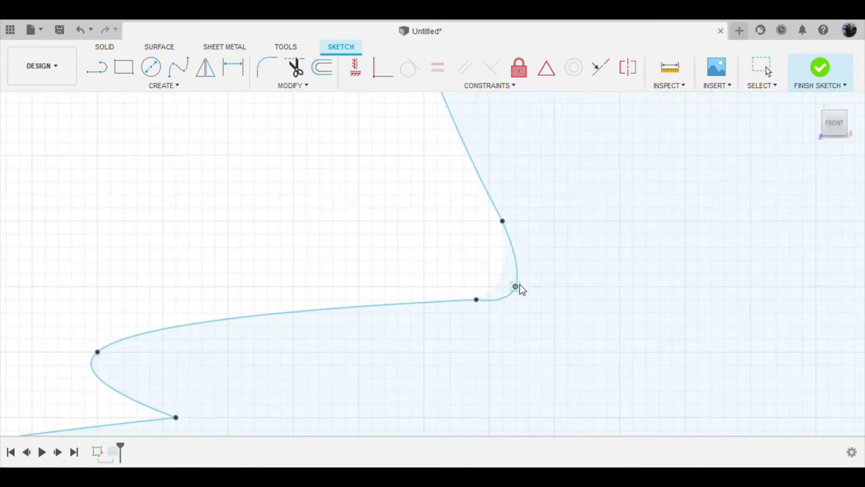
{"action": "scroll", "coordinate": [531, 284], "scroll_direction": "up", "scroll_amount": 2}
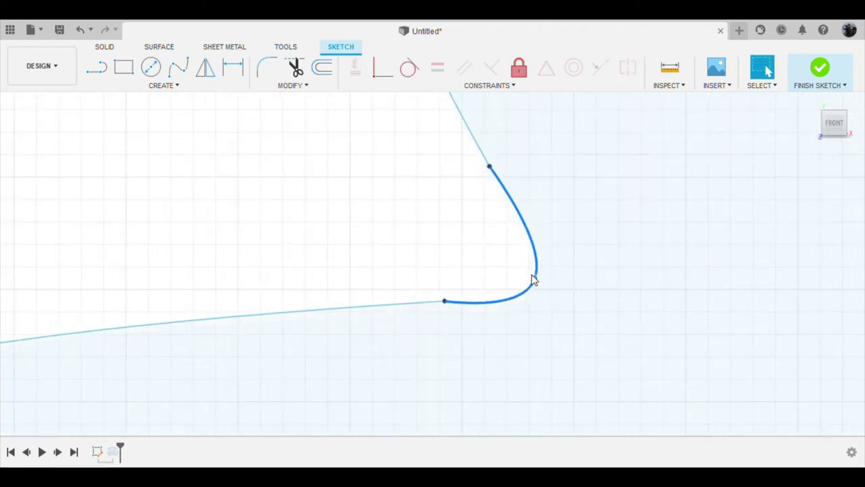
{"action": "scroll", "coordinate": [541, 223], "scroll_direction": "down", "scroll_amount": 5}
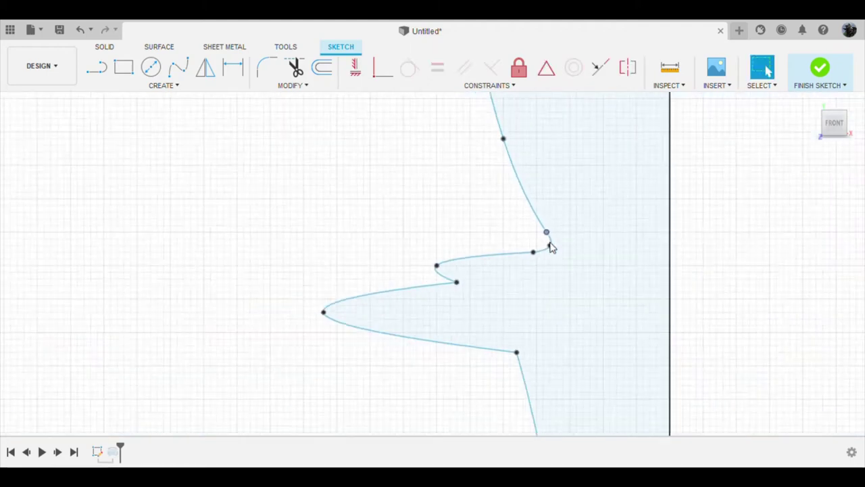
{"action": "scroll", "coordinate": [533, 220], "scroll_direction": "up", "scroll_amount": 8}
{"action": "scroll", "coordinate": [561, 240], "scroll_direction": "down", "scroll_amount": 8}
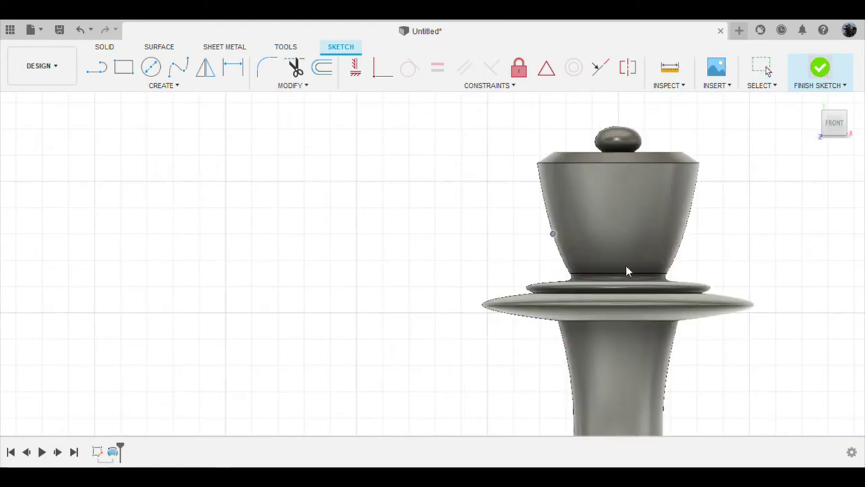
- Reopen the profile sketch and shift a collar spline point to reshape the curve
{"action": "middle_click_drag", "start_coordinate": [539, 298], "coordinate": [521, 270], "text": "shift"}
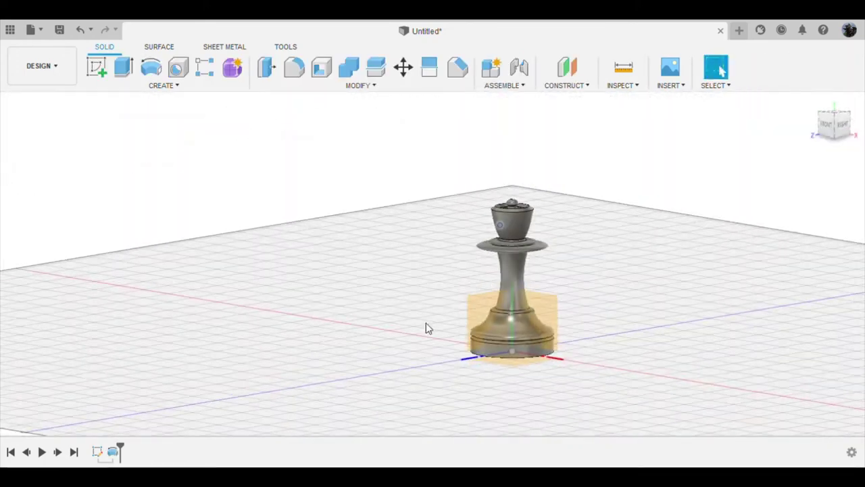
{"action": "double_click", "coordinate": [96, 452]}
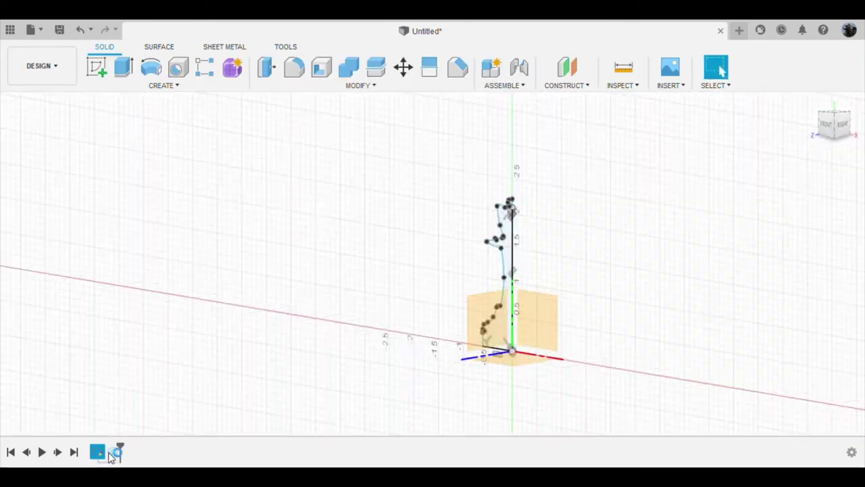
{"action": "scroll", "coordinate": [417, 332], "scroll_direction": "up", "scroll_amount": 3}
{"action": "scroll", "coordinate": [361, 313], "scroll_direction": "up", "scroll_amount": 3}
{"action": "mouse_move", "coordinate": [319, 264]}
{"action": "left_mouse_down"}
{"action": "mouse_move", "coordinate": [323, 226]}
{"action": "mouse_move", "coordinate": [313, 263]}
{"action": "left_mouse_up"}
{"action": "scroll", "coordinate": [367, 280], "scroll_direction": "down", "scroll_amount": 5}
{"action": "scroll", "coordinate": [368, 262], "scroll_direction": "up", "scroll_amount": 6}
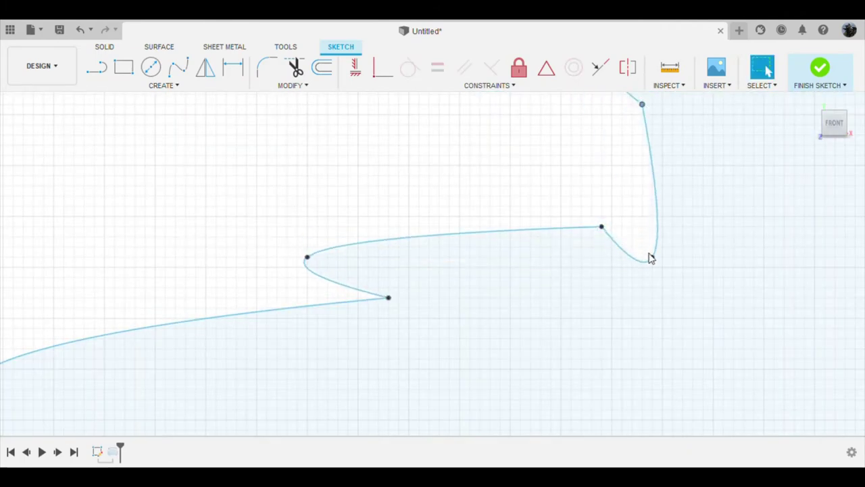
{"action": "scroll", "coordinate": [659, 205], "scroll_direction": "down", "scroll_amount": 3}
{"action": "scroll", "coordinate": [608, 193], "scroll_direction": "down", "scroll_amount": 2}
{"action": "scroll", "coordinate": [568, 192], "scroll_direction": "up", "scroll_amount": 6}
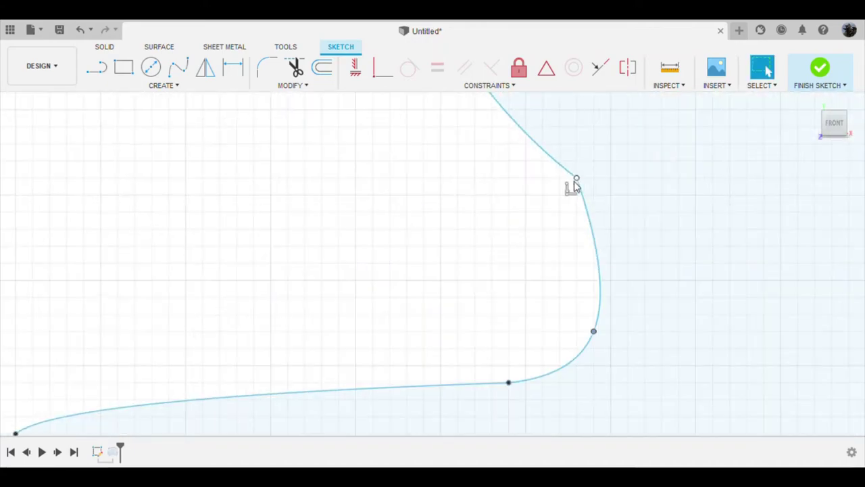
{"action": "scroll", "coordinate": [527, 183], "scroll_direction": "down", "scroll_amount": 3}
{"action": "scroll", "coordinate": [534, 172], "scroll_direction": "up", "scroll_amount": 3}
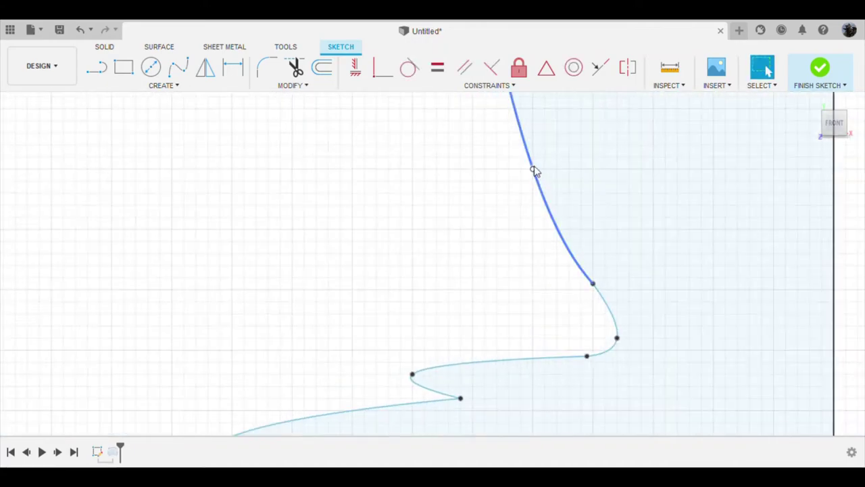
{"action": "scroll", "coordinate": [525, 209], "scroll_direction": "down", "scroll_amount": 3}
{"action": "scroll", "coordinate": [512, 239], "scroll_direction": "up", "scroll_amount": 5}
{"action": "scroll", "coordinate": [467, 232], "scroll_direction": "up", "scroll_amount": 3}
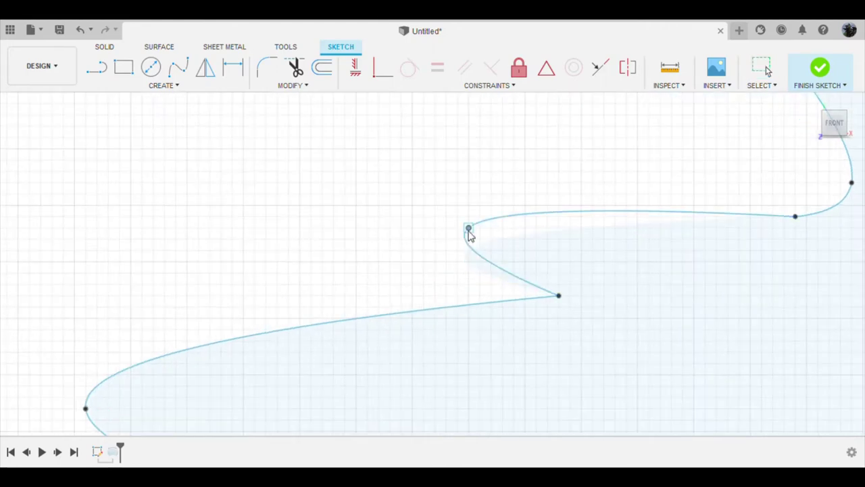
{"action": "scroll", "coordinate": [365, 251], "scroll_direction": "up", "scroll_amount": 3}
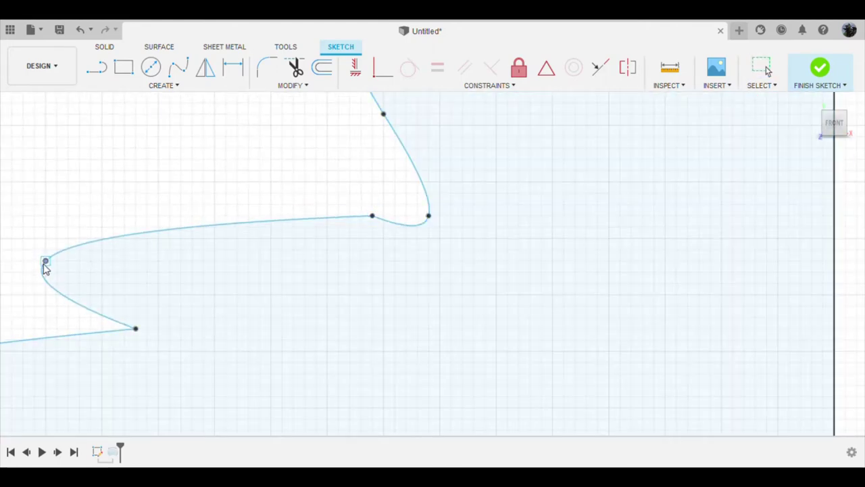
- Undo the last spline point move and bring the lower profile into view
{"action": "key", "text": "Escape"}
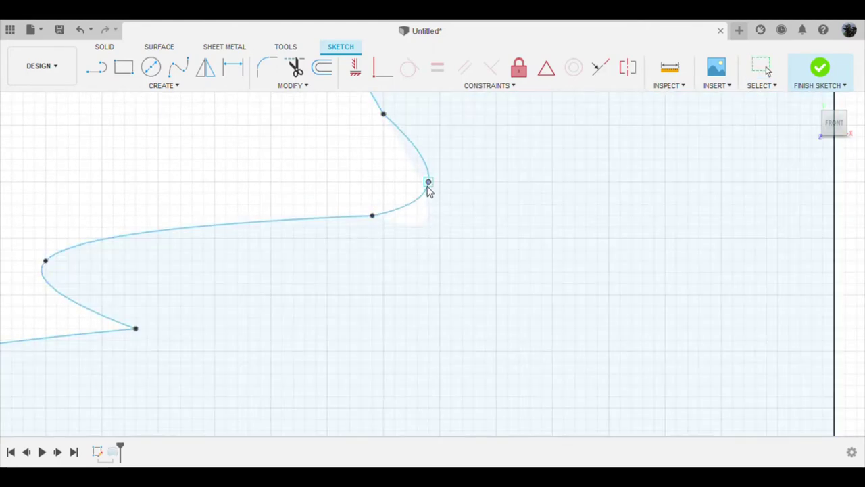
{"action": "scroll", "coordinate": [390, 112], "scroll_direction": "down", "scroll_amount": 3}
{"action": "middle_click_drag", "start_coordinate": [395, 131], "coordinate": [448, 257]}
{"action": "scroll", "coordinate": [453, 278], "scroll_direction": "up", "scroll_amount": 2}
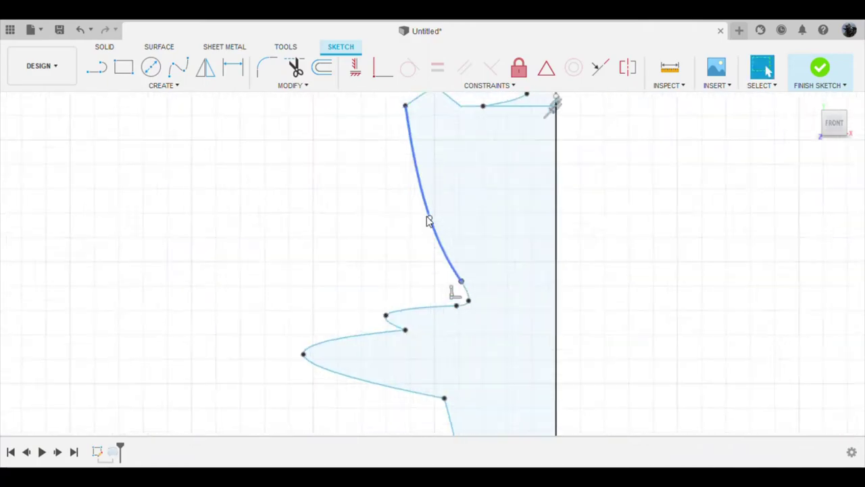
{"action": "scroll", "coordinate": [449, 196], "scroll_direction": "up", "scroll_amount": 5}
{"action": "scroll", "coordinate": [441, 179], "scroll_direction": "down", "scroll_amount": 5}
- Finish the sketch to rebuild the queen, then reopen the profile sketch for editing
{"action": "left_click", "coordinate": [820, 68]}
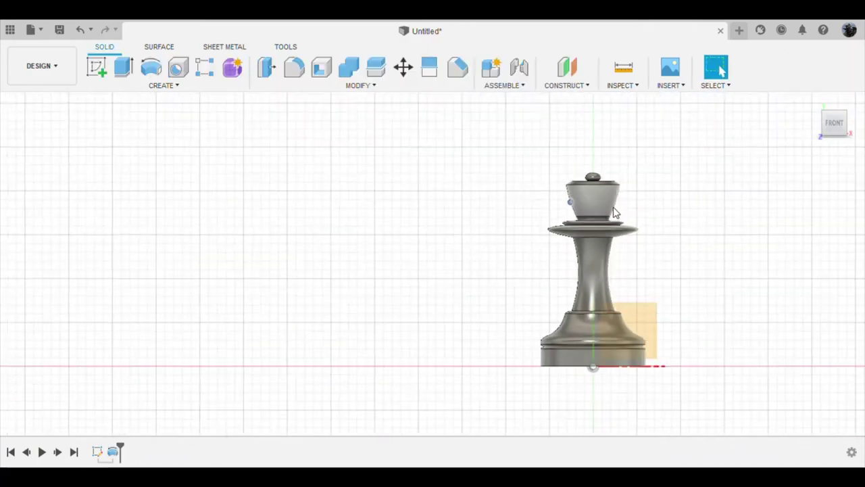
{"action": "mouse_move", "coordinate": [609, 203]}
{"action": "middle_mouse_down", "text": "shift"}
{"action": "mouse_move", "coordinate": [575, 263]}
{"action": "mouse_move", "coordinate": [594, 253]}
{"action": "mouse_move", "coordinate": [550, 246]}
{"action": "mouse_move", "coordinate": [562, 253]}
{"action": "mouse_move", "coordinate": [540, 270]}
{"action": "middle_mouse_up", "text": "shift"}
{"action": "double_click", "coordinate": [98, 453]}
{"action": "scroll", "coordinate": [446, 290], "scroll_direction": "up", "scroll_amount": 3}
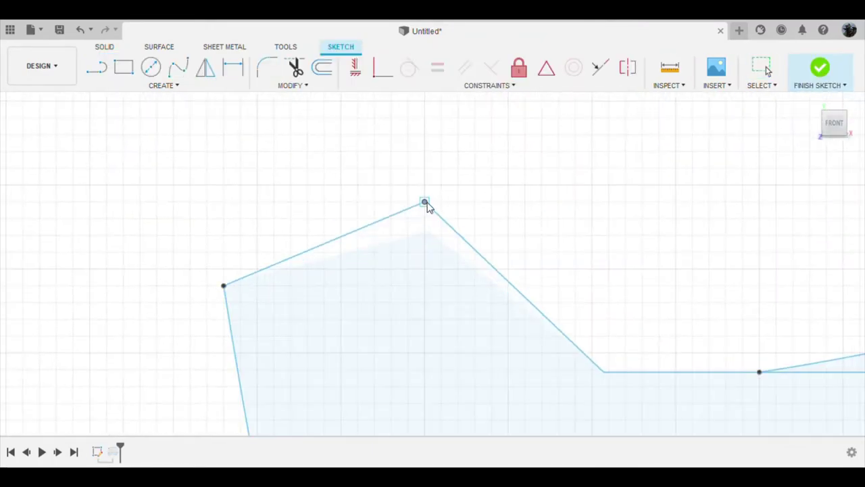
{"action": "scroll", "coordinate": [476, 199], "scroll_direction": "down", "scroll_amount": 5}
{"action": "scroll", "coordinate": [481, 234], "scroll_direction": "up", "scroll_amount": 5}
- Raise the crown notch corner point to reshape the profile
{"action": "left_click_drag", "start_coordinate": [493, 280], "coordinate": [486, 216]}
{"action": "scroll", "coordinate": [486, 215], "scroll_direction": "down", "scroll_amount": 5}
{"action": "scroll", "coordinate": [497, 240], "scroll_direction": "up", "scroll_amount": 5}
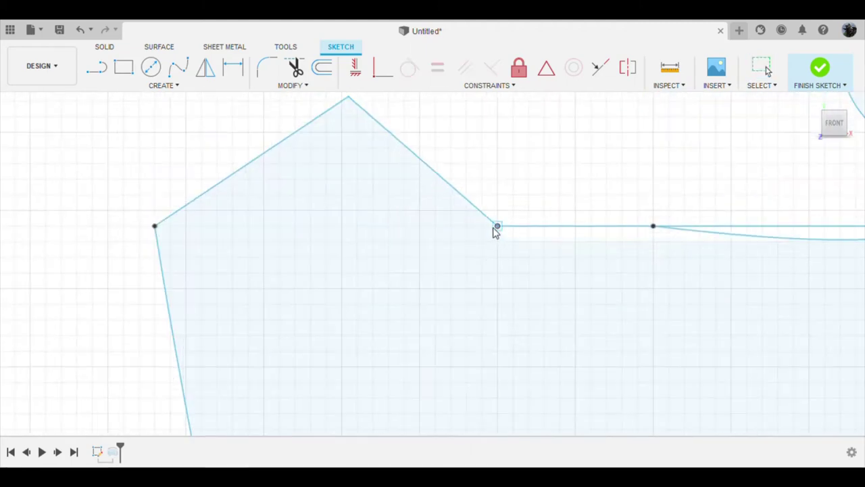
{"action": "scroll", "coordinate": [495, 232], "scroll_direction": "down", "scroll_amount": 3}
{"action": "scroll", "coordinate": [536, 268], "scroll_direction": "up", "scroll_amount": 3}
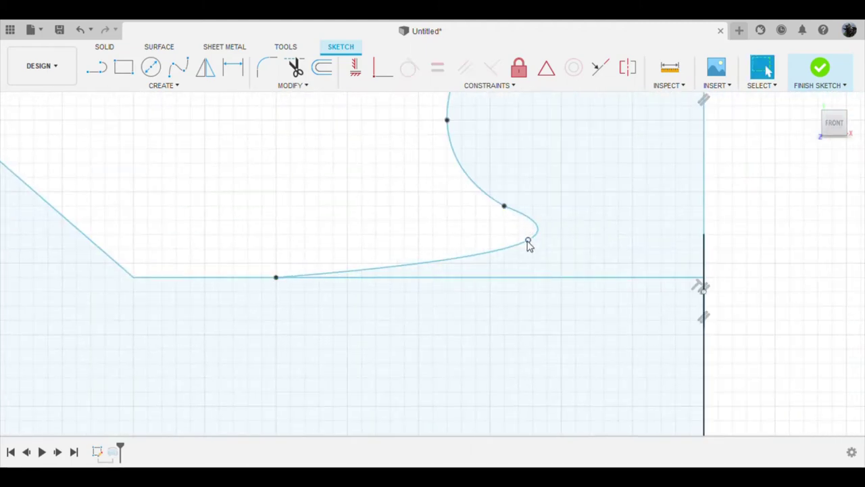
{"action": "scroll", "coordinate": [520, 233], "scroll_direction": "up", "scroll_amount": 2}
{"action": "scroll", "coordinate": [490, 162], "scroll_direction": "down", "scroll_amount": 3}
{"action": "scroll", "coordinate": [479, 133], "scroll_direction": "up", "scroll_amount": 2}
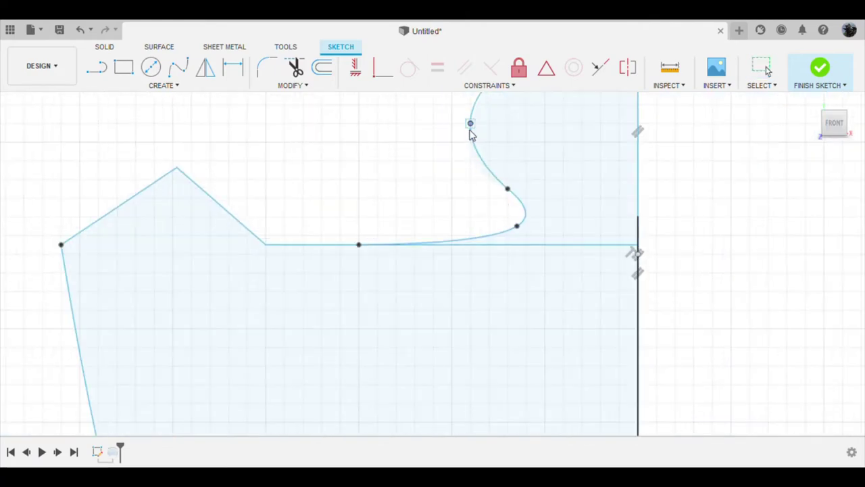
{"action": "scroll", "coordinate": [469, 135], "scroll_direction": "up", "scroll_amount": 4}
{"action": "scroll", "coordinate": [470, 135], "scroll_direction": "down", "scroll_amount": 5}
{"action": "scroll", "coordinate": [602, 163], "scroll_direction": "up", "scroll_amount": 4}
{"action": "scroll", "coordinate": [527, 176], "scroll_direction": "up", "scroll_amount": 3}
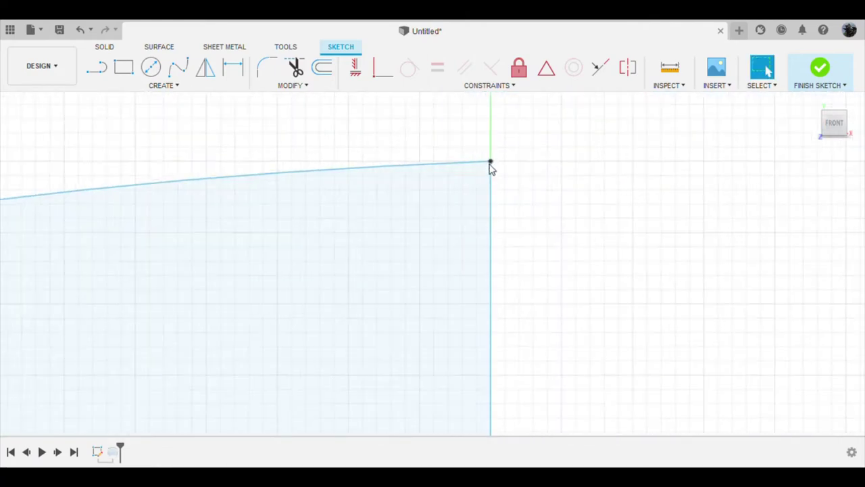
{"action": "scroll", "coordinate": [405, 257], "scroll_direction": "down", "scroll_amount": 2}
{"action": "scroll", "coordinate": [245, 296], "scroll_direction": "down", "scroll_amount": 2}
{"action": "scroll", "coordinate": [381, 293], "scroll_direction": "down", "scroll_amount": 2}
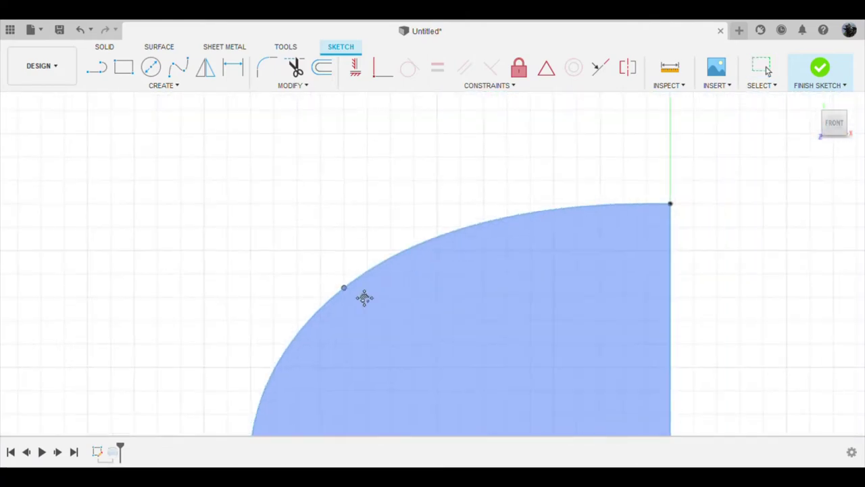
{"action": "scroll", "coordinate": [363, 295], "scroll_direction": "up", "scroll_amount": 3}
{"action": "scroll", "coordinate": [203, 274], "scroll_direction": "down", "scroll_amount": 3}
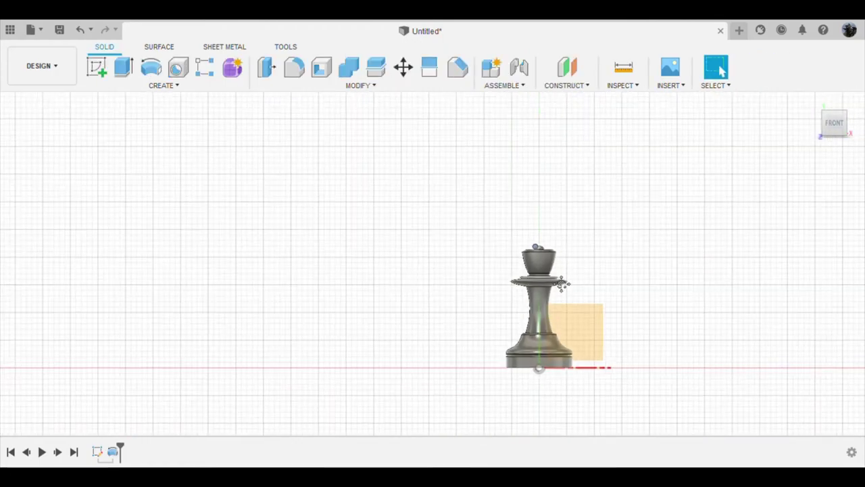
- Move the notch corner line upward and select the curve beside the notch
{"action": "middle_click_drag", "start_coordinate": [563, 284], "coordinate": [553, 275], "text": "shift"}
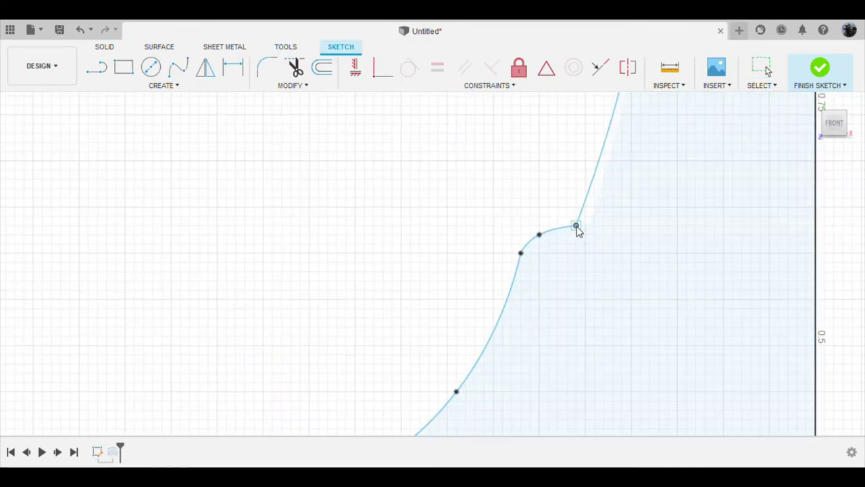
{"action": "middle_click_drag", "start_coordinate": [505, 359], "coordinate": [444, 243]}
{"action": "scroll", "coordinate": [444, 240], "scroll_direction": "down", "scroll_amount": 3}
{"action": "scroll", "coordinate": [444, 236], "scroll_direction": "down", "scroll_amount": 3}
{"action": "scroll", "coordinate": [404, 170], "scroll_direction": "up", "scroll_amount": 5}
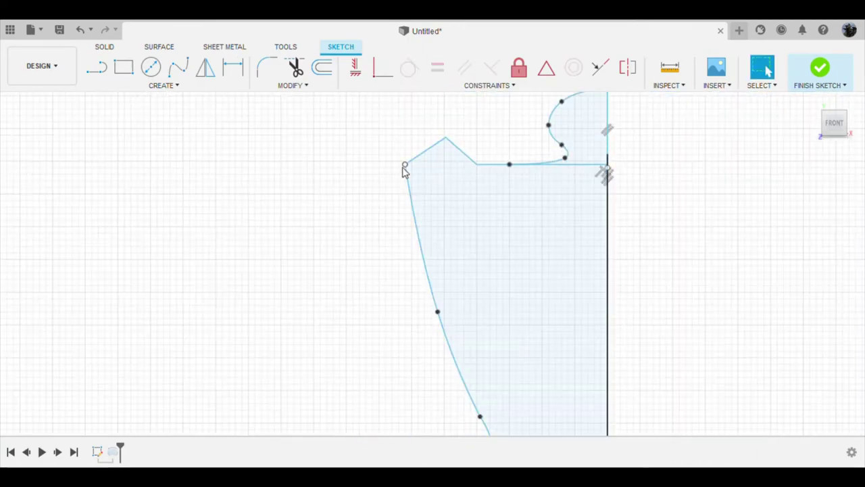
{"action": "scroll", "coordinate": [457, 209], "scroll_direction": "up", "scroll_amount": 3}
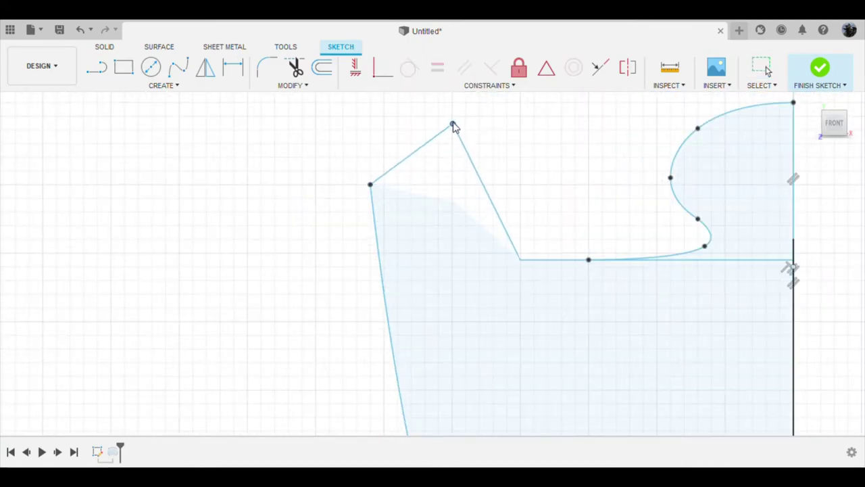
{"action": "left_click_drag", "start_coordinate": [518, 257], "coordinate": [517, 196]}
{"action": "left_click", "coordinate": [552, 230]}
{"action": "middle_click_drag", "start_coordinate": [709, 237], "coordinate": [527, 287]}
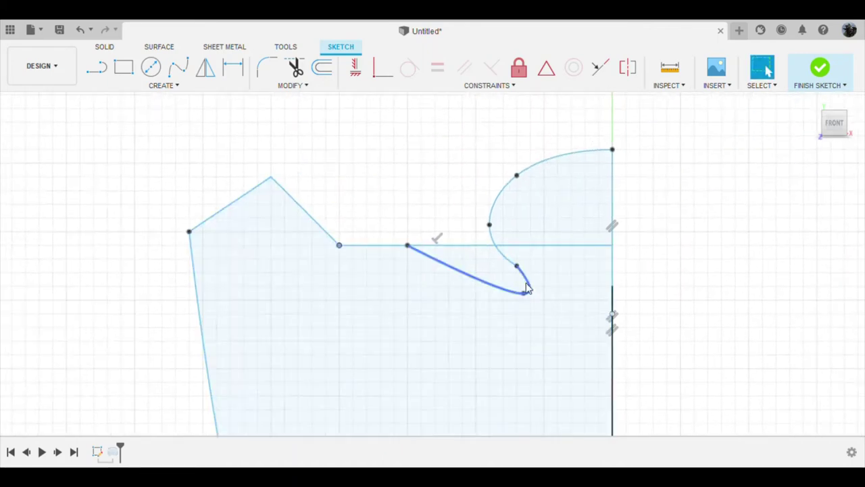
{"action": "scroll", "coordinate": [528, 287], "scroll_direction": "up", "scroll_amount": 3}
- Drag the collar spline's fit points to smooth its inner bend into a rounded hook
{"action": "left_click_drag", "start_coordinate": [512, 263], "coordinate": [514, 189]}
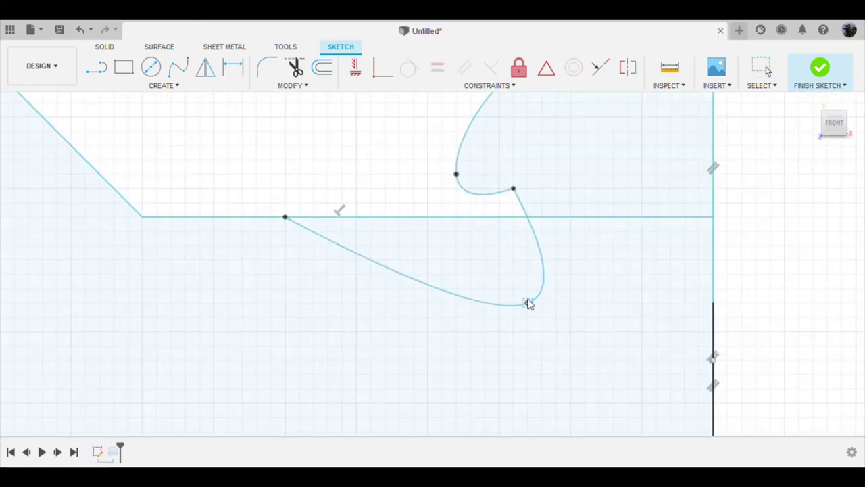
{"action": "middle_click_drag", "start_coordinate": [529, 208], "coordinate": [508, 286]}
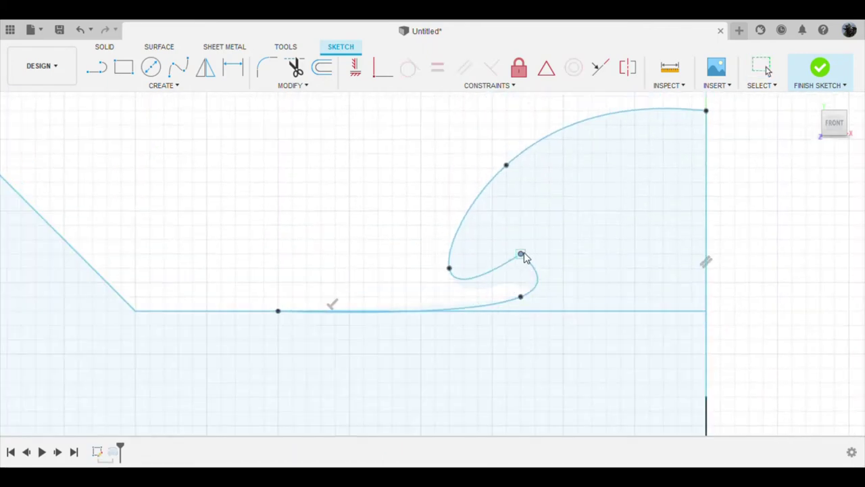
{"action": "left_click_drag", "start_coordinate": [451, 198], "coordinate": [450, 182]}
{"action": "left_click_drag", "start_coordinate": [507, 164], "coordinate": [508, 113]}
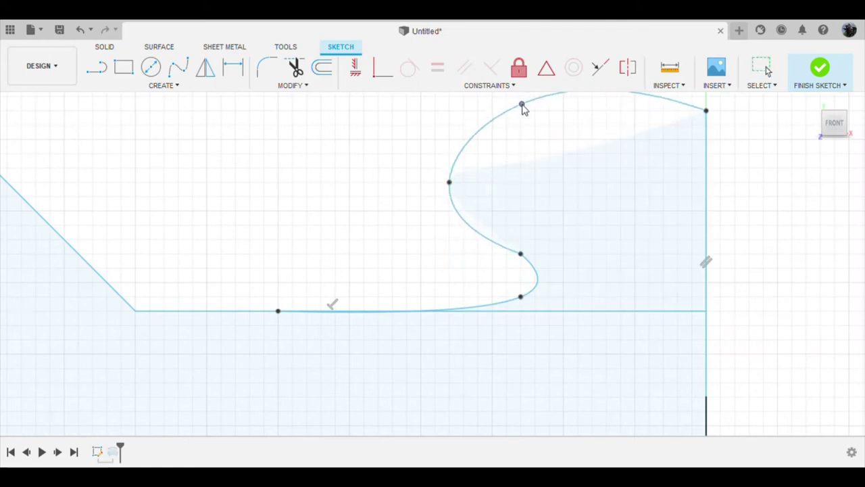
{"action": "scroll", "coordinate": [526, 277], "scroll_direction": "up", "scroll_amount": 3}
{"action": "left_click_drag", "start_coordinate": [516, 292], "coordinate": [516, 298]}
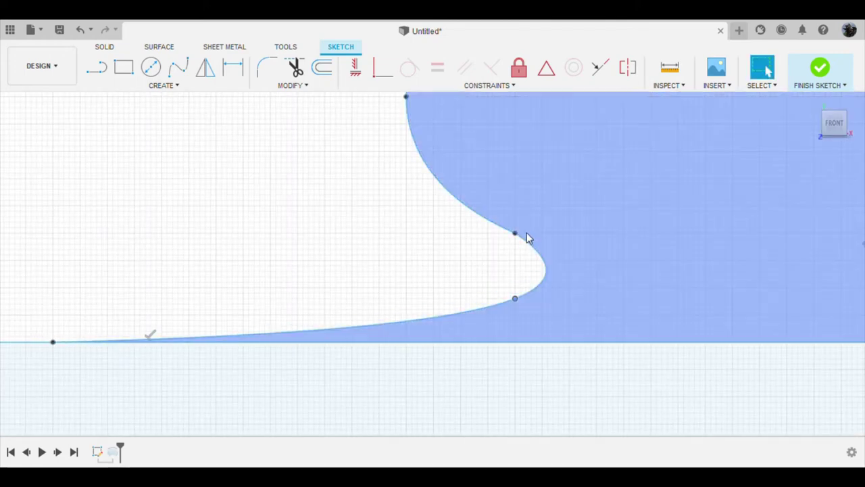
{"action": "left_click_drag", "start_coordinate": [515, 233], "coordinate": [505, 244]}
- Snap the profile's top corner point onto the vertical sketch axis
{"action": "scroll", "coordinate": [513, 269], "scroll_direction": "down", "scroll_amount": 5}
{"action": "scroll", "coordinate": [632, 224], "scroll_direction": "up", "scroll_amount": 5}
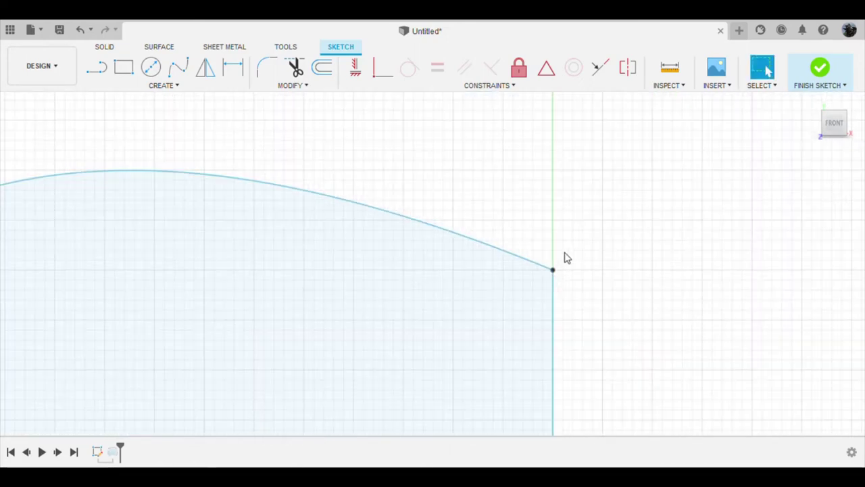
{"action": "scroll", "coordinate": [566, 257], "scroll_direction": "up", "scroll_amount": 2}
{"action": "scroll", "coordinate": [573, 160], "scroll_direction": "up", "scroll_amount": 2}
{"action": "left_click_drag", "start_coordinate": [551, 295], "coordinate": [558, 281]}
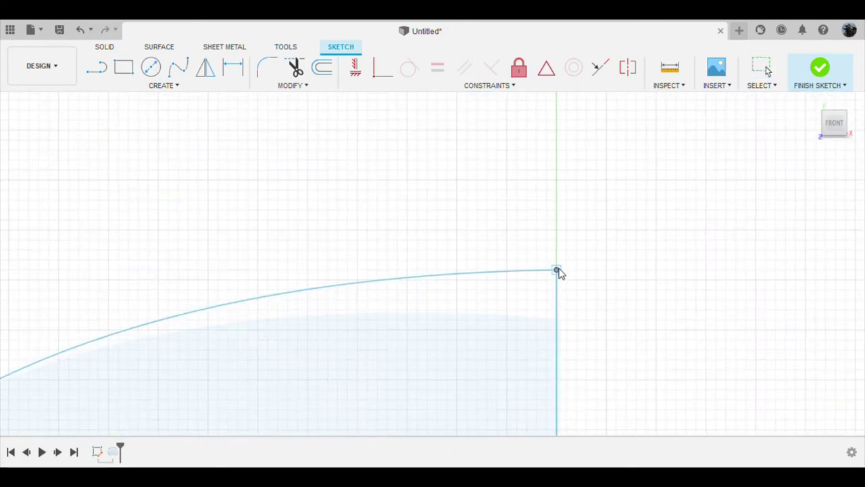
- Finish the sketch to view the revolved body, then reopen the profile sketch
{"action": "left_click", "coordinate": [820, 68]}
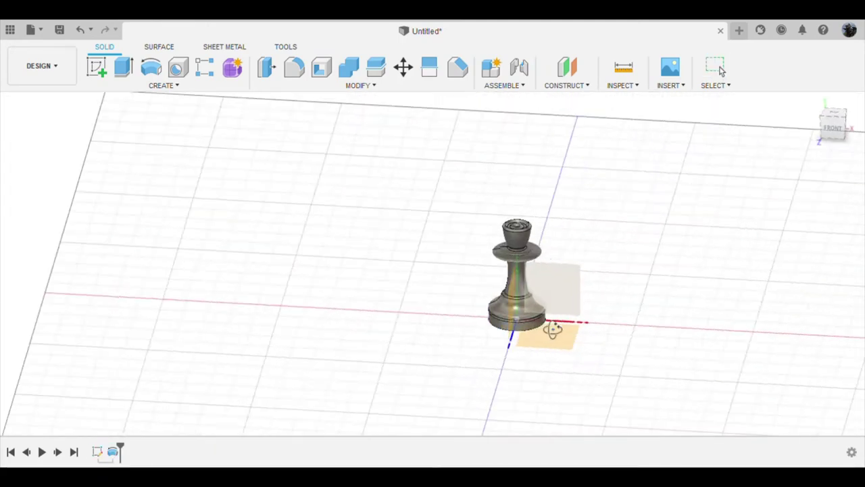
{"action": "double_click", "coordinate": [535, 290]}
{"action": "scroll", "coordinate": [474, 252], "scroll_direction": "up", "scroll_amount": 5}
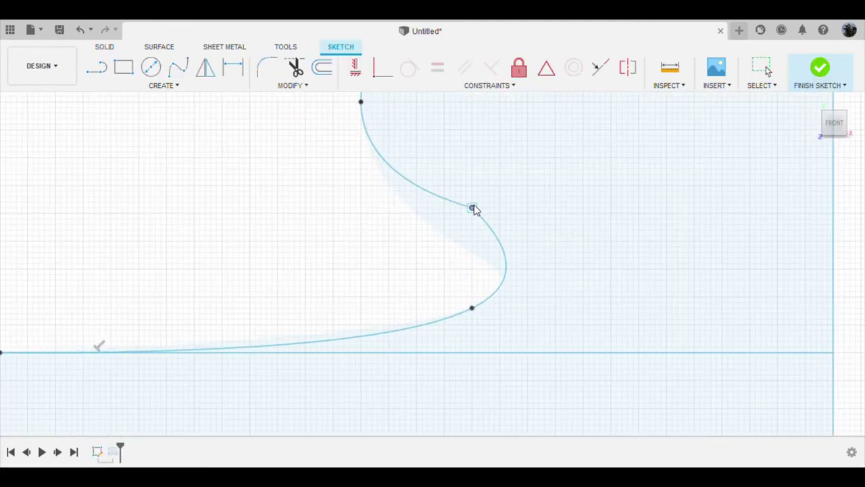
{"action": "scroll", "coordinate": [477, 290], "scroll_direction": "down", "scroll_amount": 5}
{"action": "scroll", "coordinate": [425, 179], "scroll_direction": "up", "scroll_amount": 3}
- Lower the upper spline point and pull another up to reshape the head curve
{"action": "left_click", "coordinate": [425, 180]}
{"action": "left_click_drag", "start_coordinate": [424, 179], "coordinate": [425, 209]}
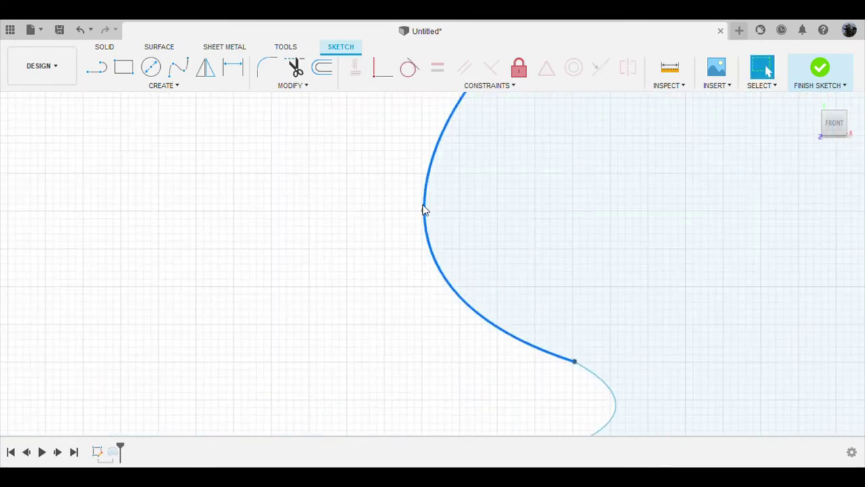
{"action": "left_click_drag", "start_coordinate": [425, 174], "coordinate": [427, 137]}
{"action": "scroll", "coordinate": [462, 207], "scroll_direction": "down", "scroll_amount": 3}
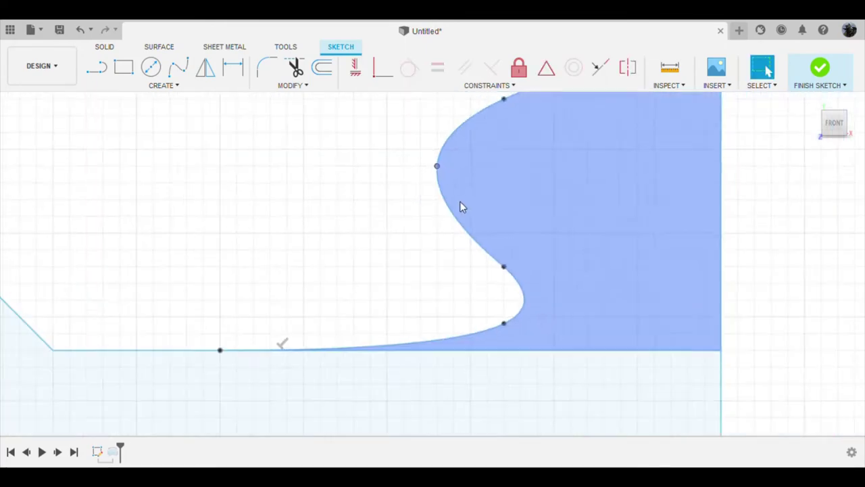
{"action": "scroll", "coordinate": [485, 226], "scroll_direction": "down", "scroll_amount": 2}
{"action": "scroll", "coordinate": [495, 229], "scroll_direction": "up", "scroll_amount": 5}
{"action": "scroll", "coordinate": [491, 166], "scroll_direction": "up", "scroll_amount": 1}
{"action": "scroll", "coordinate": [622, 203], "scroll_direction": "down", "scroll_amount": 3}
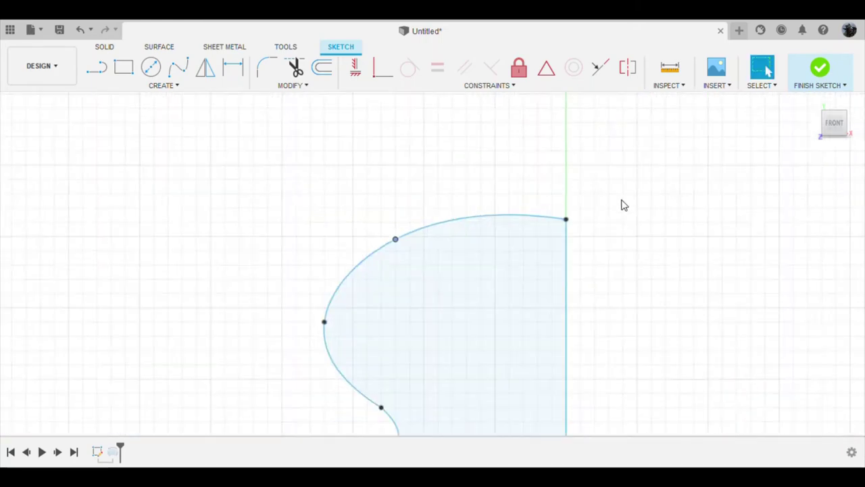
{"action": "scroll", "coordinate": [467, 210], "scroll_direction": "up", "scroll_amount": 5}
{"action": "scroll", "coordinate": [471, 204], "scroll_direction": "up", "scroll_amount": 2}
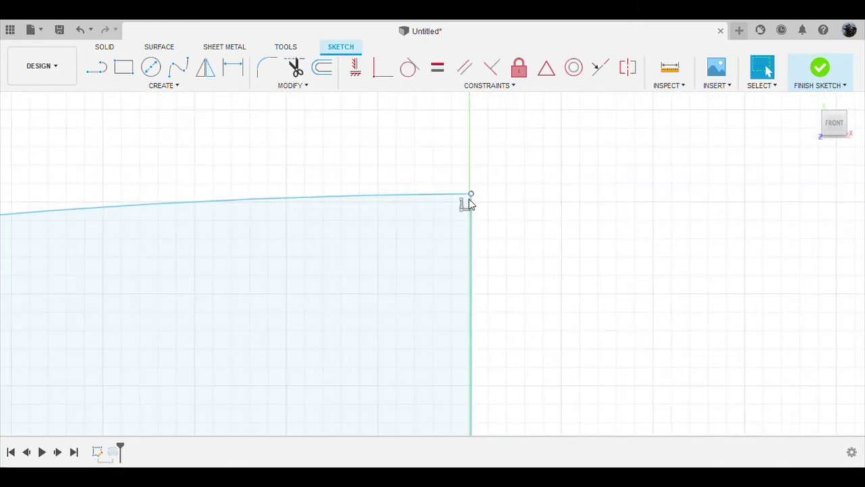
- Check the closed head profile and finish the sketch to rebuild the queen solid
{"action": "left_click", "coordinate": [453, 211]}
{"action": "scroll", "coordinate": [450, 213], "scroll_direction": "up", "scroll_amount": 2}
{"action": "scroll", "coordinate": [447, 189], "scroll_direction": "down", "scroll_amount": 5}
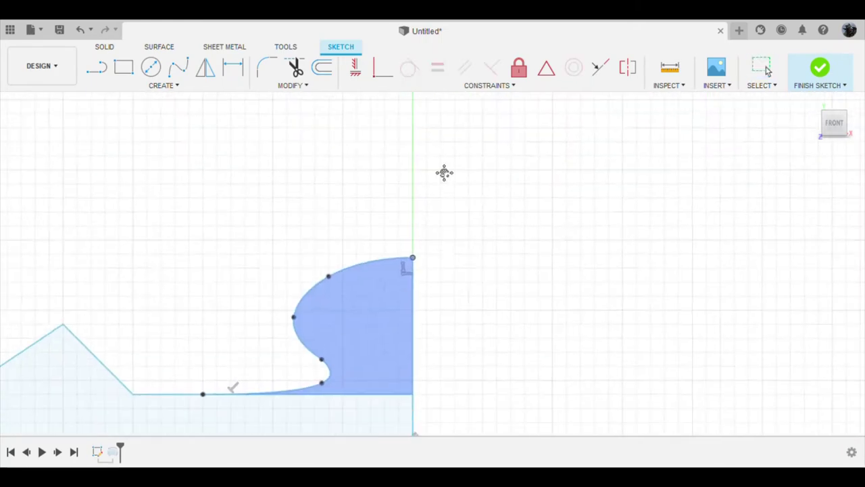
{"action": "scroll", "coordinate": [340, 148], "scroll_direction": "up", "scroll_amount": 3}
{"action": "scroll", "coordinate": [329, 157], "scroll_direction": "up", "scroll_amount": 3}
{"action": "scroll", "coordinate": [405, 176], "scroll_direction": "down", "scroll_amount": 4}
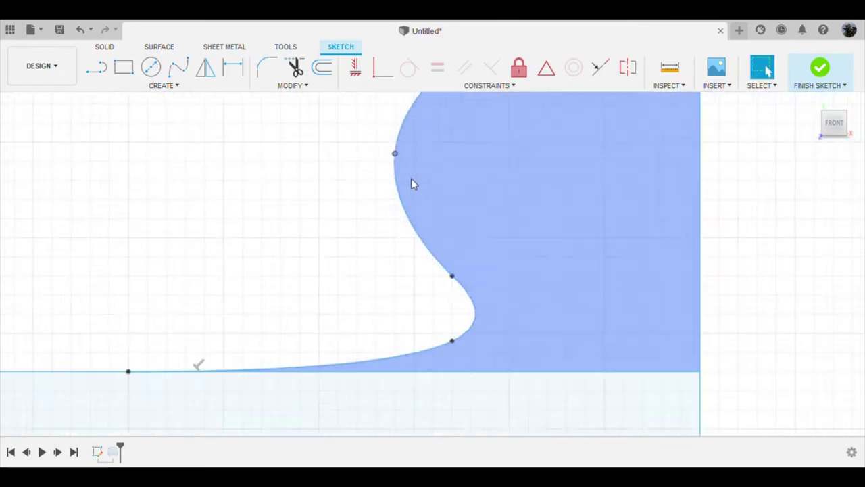
{"action": "scroll", "coordinate": [440, 248], "scroll_direction": "up", "scroll_amount": 1}
{"action": "scroll", "coordinate": [425, 151], "scroll_direction": "up", "scroll_amount": 2}
{"action": "scroll", "coordinate": [433, 257], "scroll_direction": "down", "scroll_amount": 4}
{"action": "scroll", "coordinate": [433, 257], "scroll_direction": "down", "scroll_amount": 3}
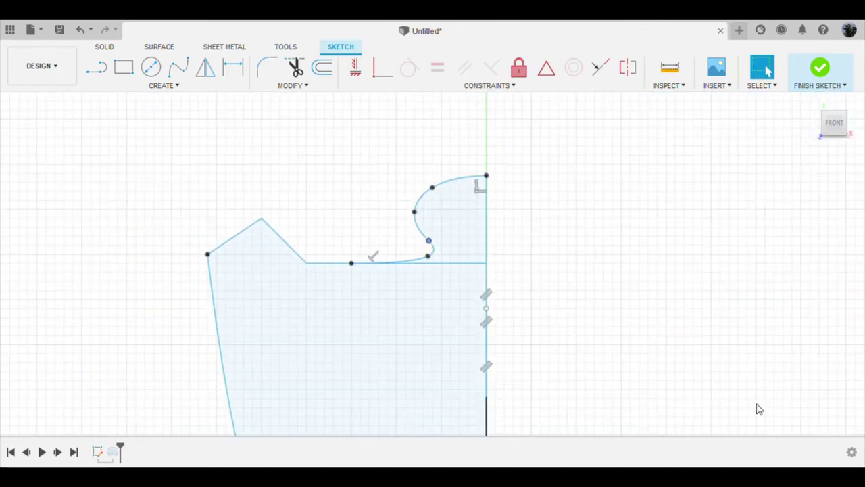
{"action": "left_click", "coordinate": [818, 79]}
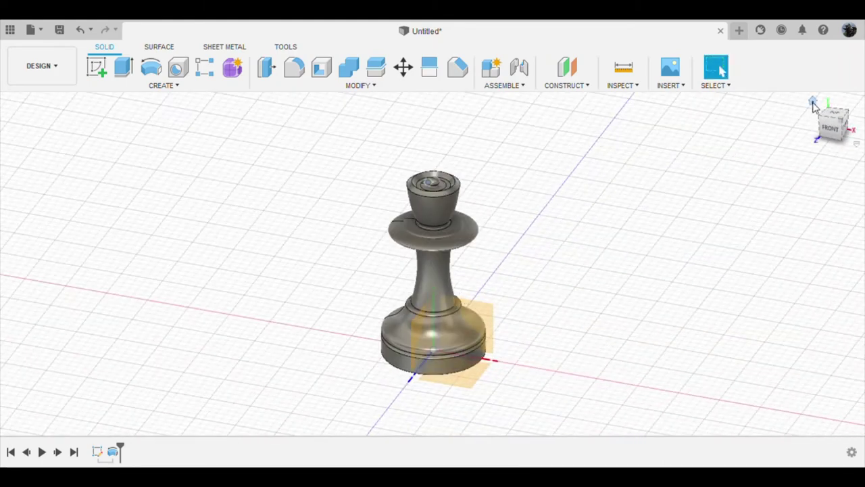
{"action": "left_click", "coordinate": [814, 103]}
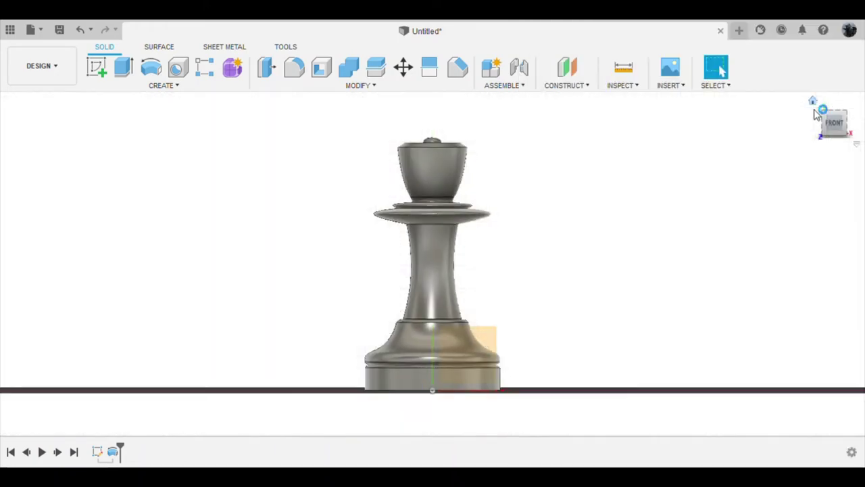
{"action": "left_click", "coordinate": [813, 102]}
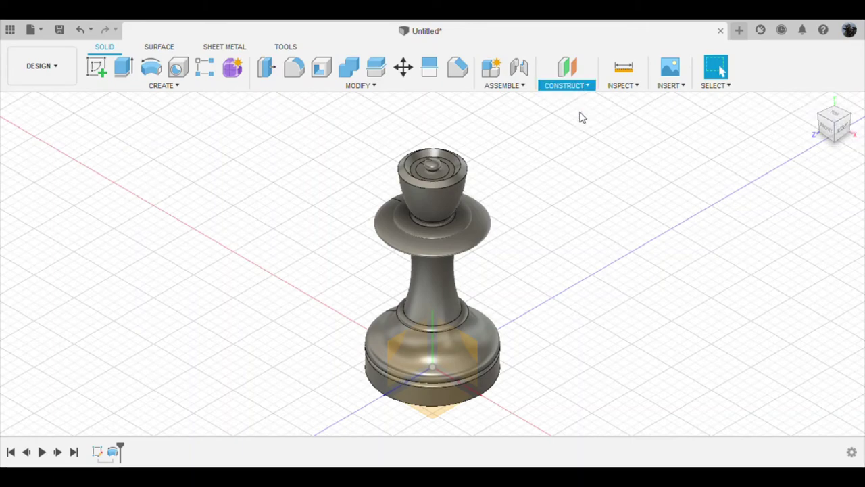
{"action": "left_click", "coordinate": [824, 131]}
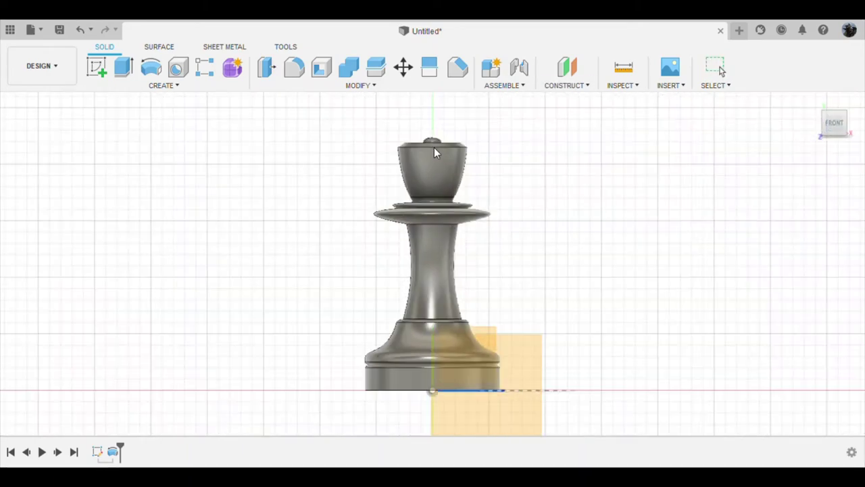
{"action": "scroll", "coordinate": [473, 379], "scroll_direction": "up", "scroll_amount": 5}
{"action": "middle_click_drag", "start_coordinate": [510, 388], "coordinate": [641, 299], "text": "shift"}
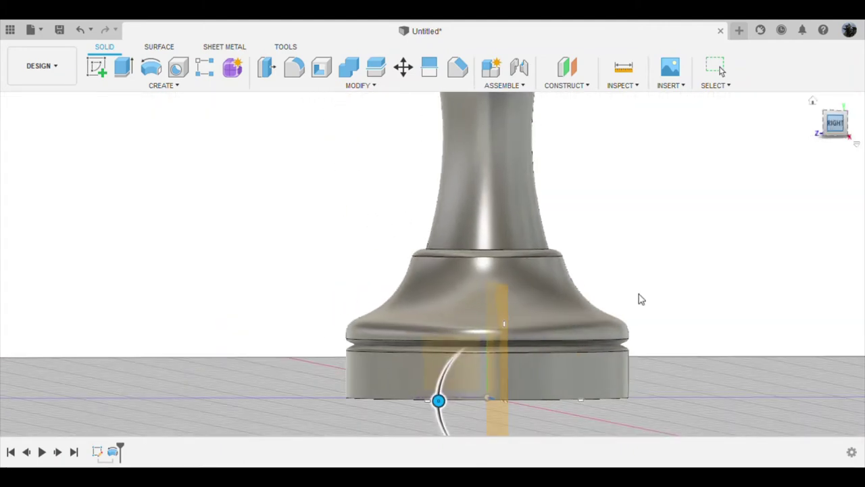
{"action": "scroll", "coordinate": [446, 362], "scroll_direction": "down", "scroll_amount": 3}
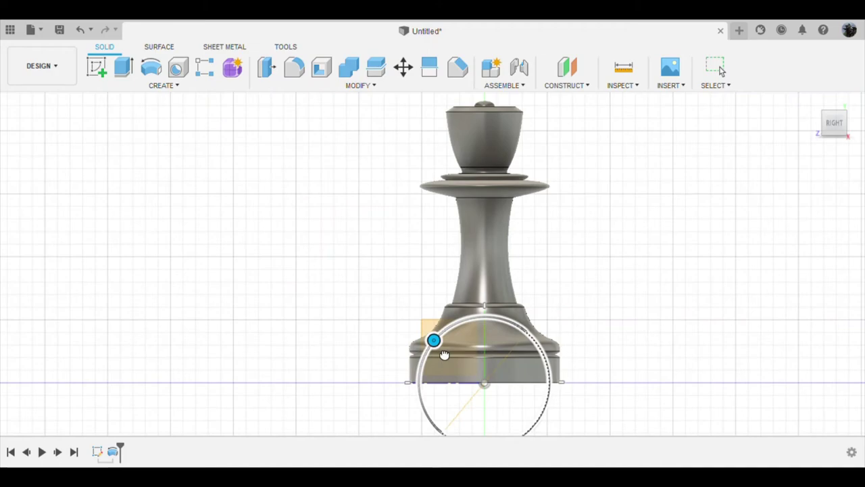
- Sketch a circle on an origin plane at the crown's rim
{"action": "mouse_move", "coordinate": [514, 365]}
{"action": "middle_mouse_down", "text": "shift"}
{"action": "mouse_move", "coordinate": [662, 421]}
{"action": "mouse_move", "coordinate": [547, 419]}
{"action": "mouse_move", "coordinate": [506, 386]}
{"action": "middle_mouse_up", "text": "shift"}
{"action": "left_click", "coordinate": [506, 386]}
{"action": "scroll", "coordinate": [437, 214], "scroll_direction": "up", "scroll_amount": 2}
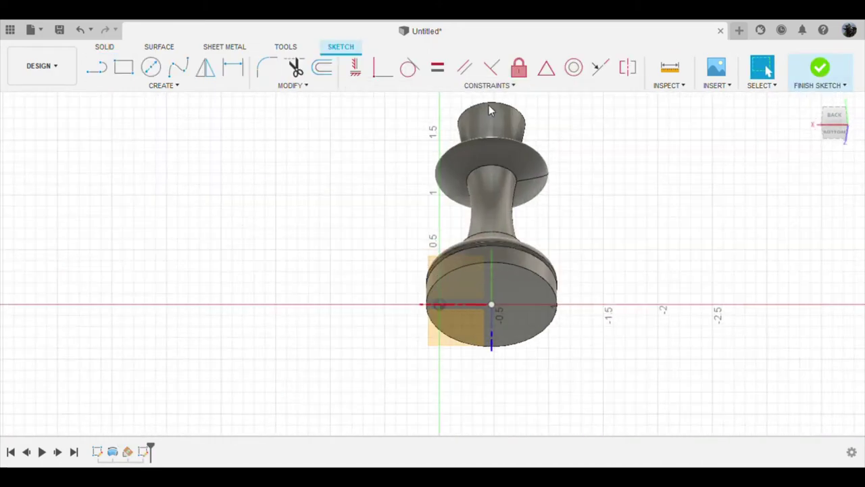
{"action": "scroll", "coordinate": [442, 207], "scroll_direction": "up", "scroll_amount": 2}
{"action": "scroll", "coordinate": [447, 202], "scroll_direction": "up", "scroll_amount": 2}
{"action": "scroll", "coordinate": [451, 196], "scroll_direction": "up", "scroll_amount": 3}
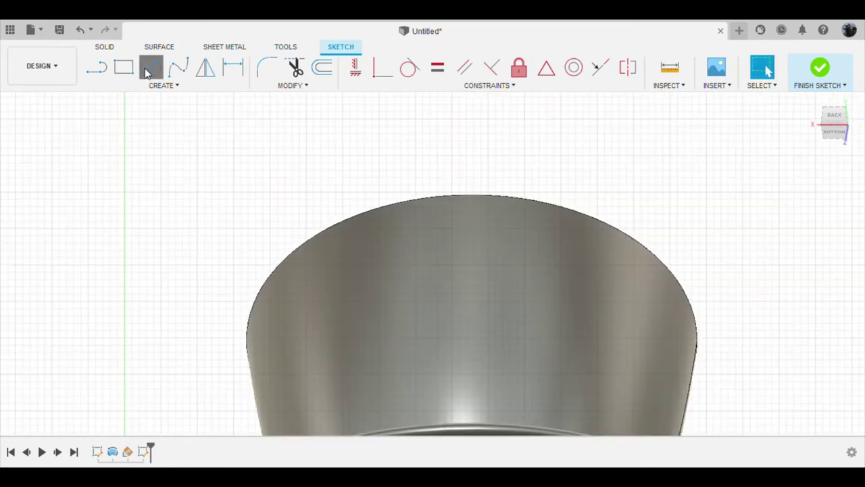
{"action": "scroll", "coordinate": [488, 157], "scroll_direction": "down", "scroll_amount": 3}
{"action": "scroll", "coordinate": [493, 180], "scroll_direction": "down", "scroll_amount": 2}
{"action": "scroll", "coordinate": [503, 174], "scroll_direction": "up", "scroll_amount": 5}
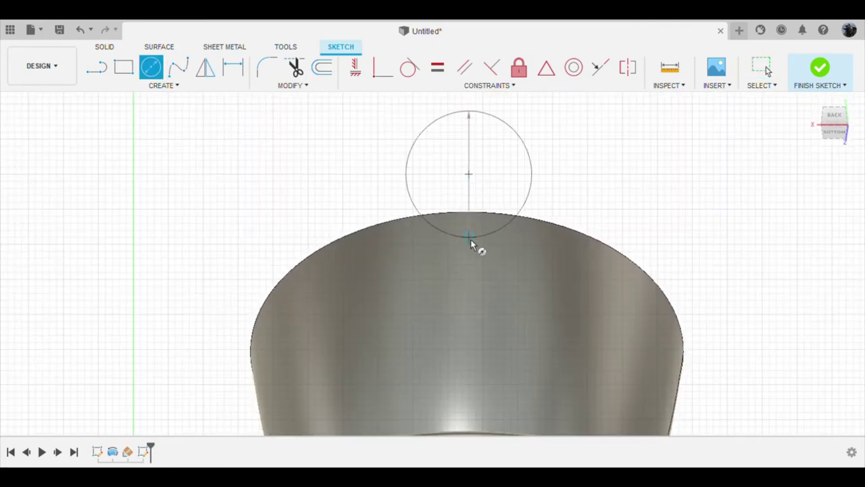
{"action": "left_click", "coordinate": [471, 245]}
{"action": "scroll", "coordinate": [514, 263], "scroll_direction": "down", "scroll_amount": 5}
{"action": "left_click", "coordinate": [820, 67]}
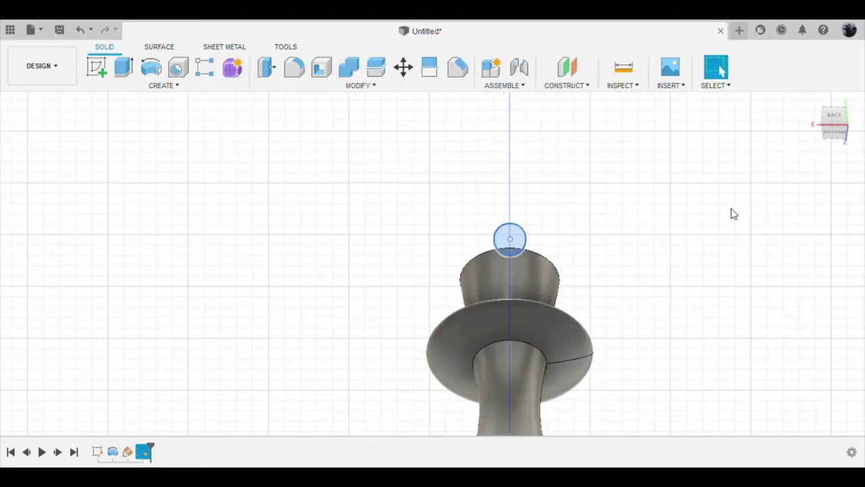
- Extrude the circle as a cut through the crown rim, leaving one rounded notch
{"action": "left_click", "coordinate": [831, 122]}
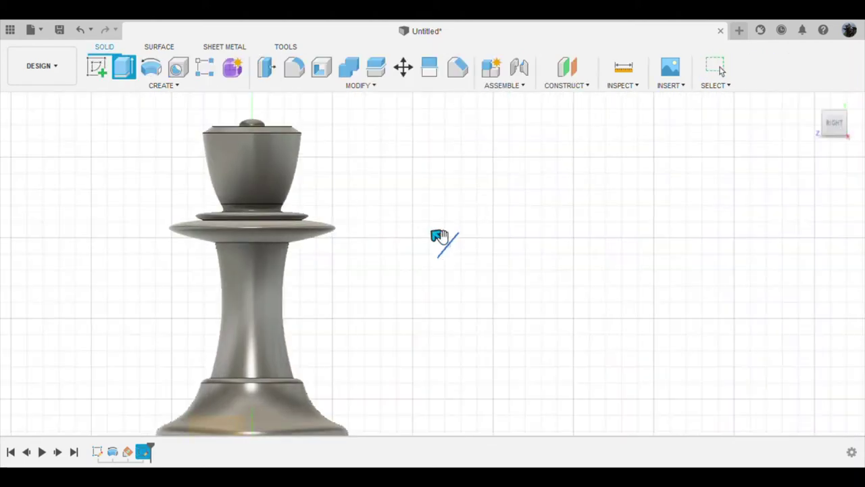
{"action": "left_click_drag", "start_coordinate": [439, 236], "coordinate": [292, 119]}
{"action": "middle_click_drag", "start_coordinate": [373, 241], "coordinate": [476, 295], "text": "shift"}
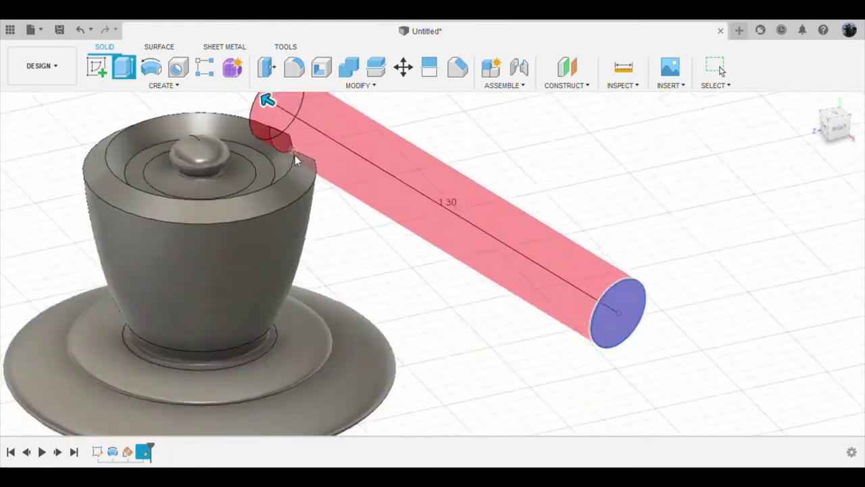
{"action": "key", "text": "Return"}
{"action": "scroll", "coordinate": [420, 258], "scroll_direction": "down", "scroll_amount": 5}
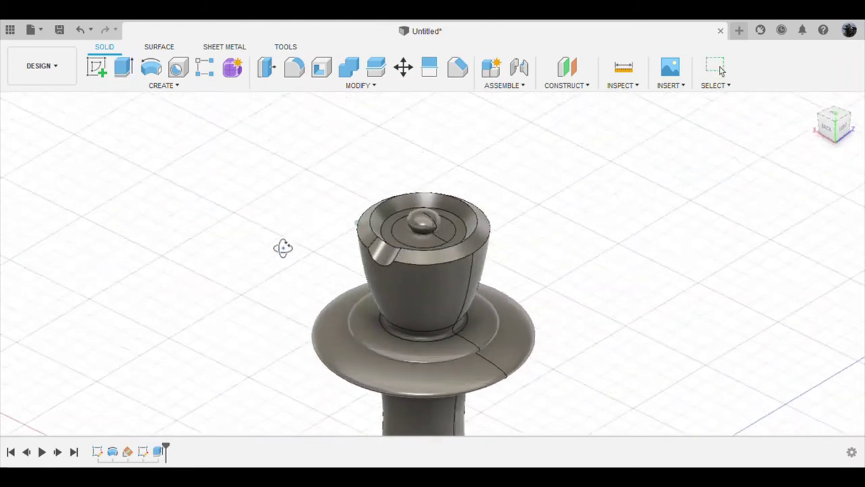
{"action": "middle_click_drag", "start_coordinate": [282, 245], "coordinate": [304, 249], "text": "shift"}
{"action": "left_click", "coordinate": [161, 86]}
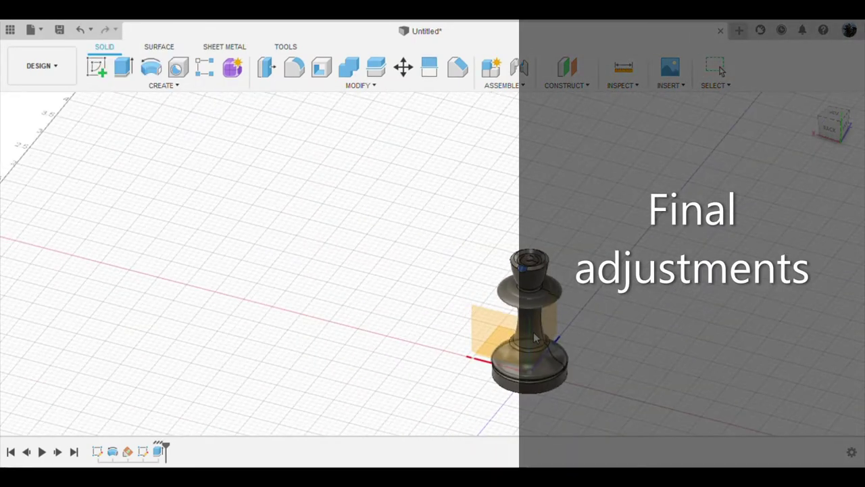
- Circular-pattern the notch cut around the crown axis so the scallops ring the rim
{"action": "middle_click_drag", "start_coordinate": [526, 283], "coordinate": [461, 184], "text": "shift"}
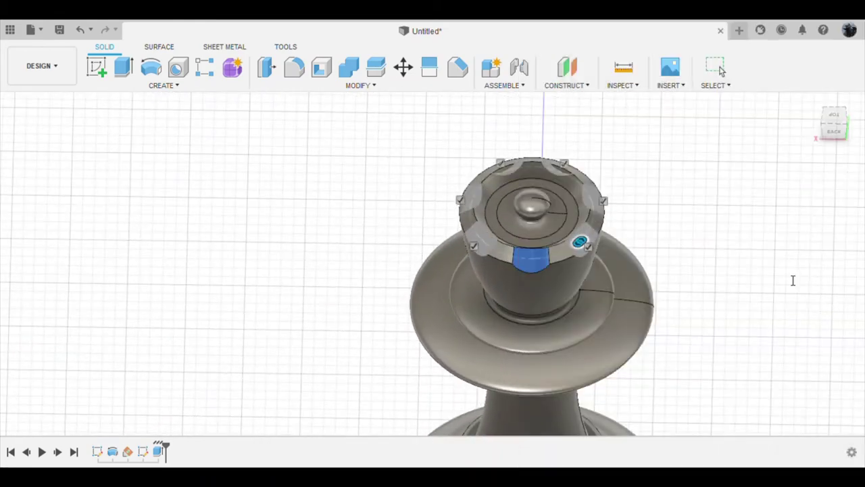
{"action": "key", "text": "Return"}
{"action": "middle_click_drag", "start_coordinate": [564, 305], "coordinate": [500, 238], "text": "shift"}
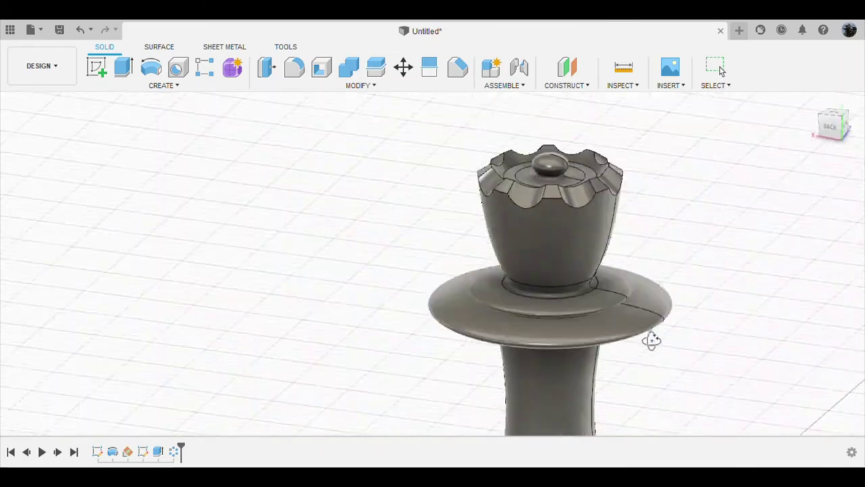
{"action": "scroll", "coordinate": [500, 238], "scroll_direction": "up", "scroll_amount": 3}
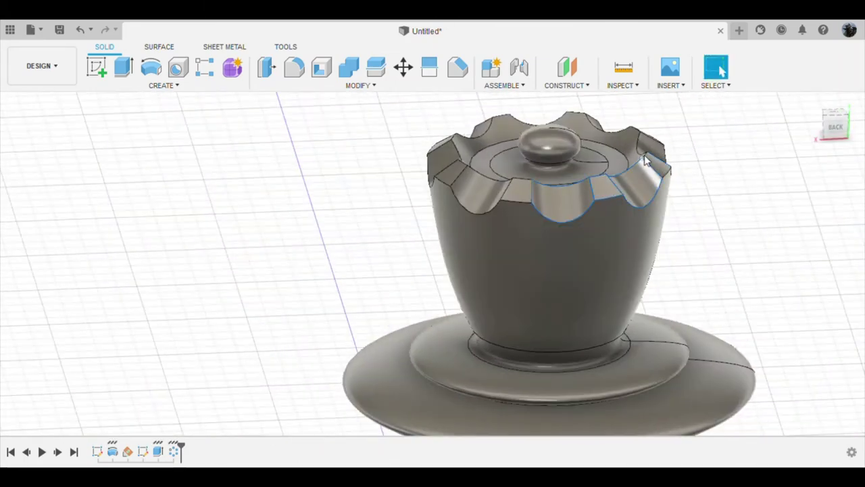
{"action": "scroll", "coordinate": [645, 159], "scroll_direction": "up", "scroll_amount": 5}
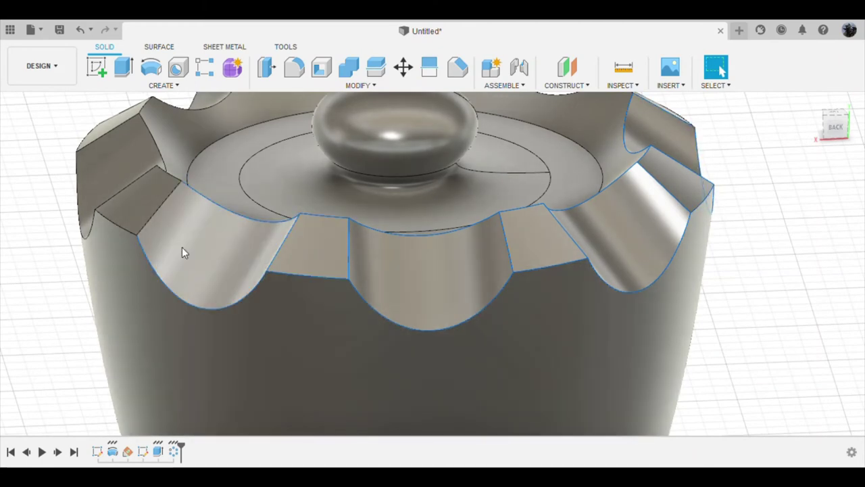
{"action": "middle_click_drag", "start_coordinate": [110, 212], "coordinate": [486, 316]}
{"action": "scroll", "coordinate": [549, 273], "scroll_direction": "up", "scroll_amount": 3}
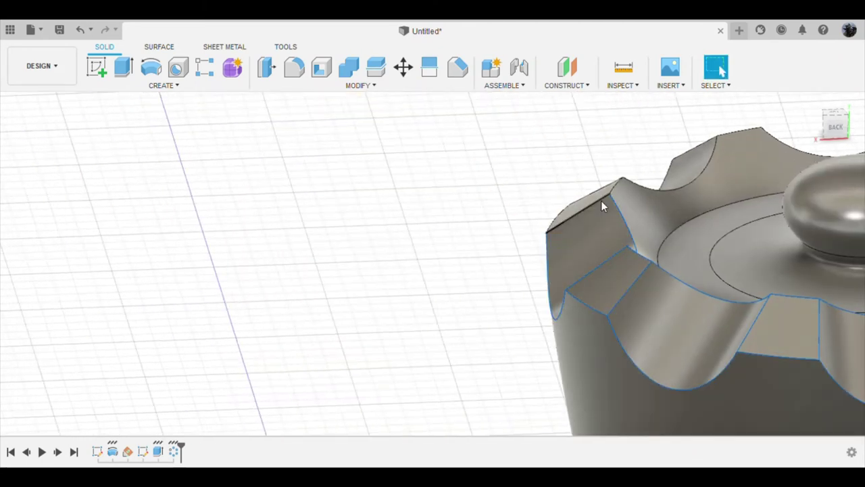
{"action": "middle_click_drag", "start_coordinate": [651, 190], "coordinate": [689, 292], "text": "shift"}
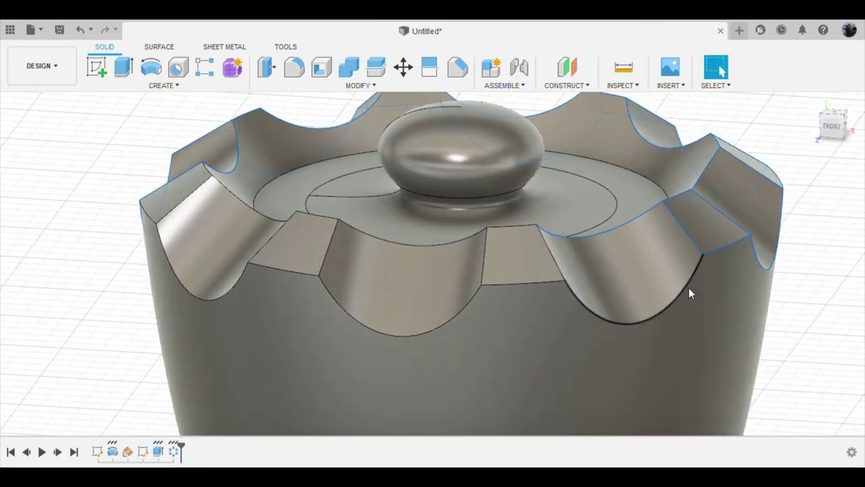
{"action": "left_click", "coordinate": [527, 268]}
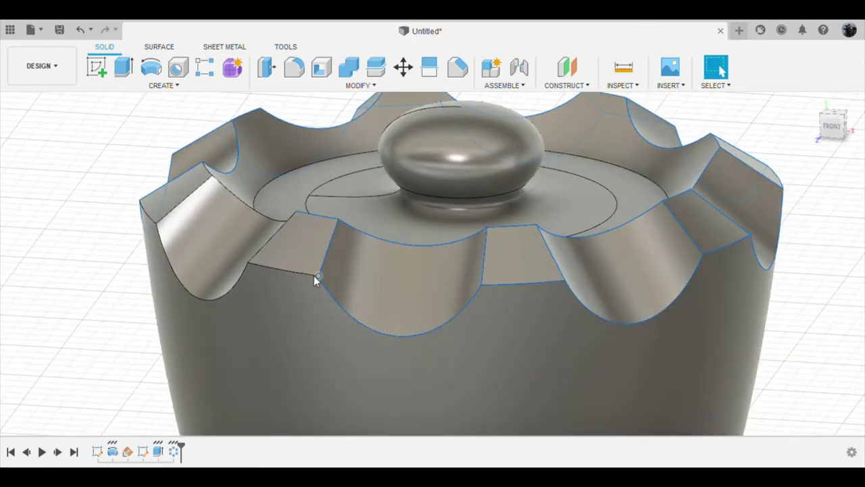
- Fillet the selected notch edges on the crown, then switch to the Front view
{"action": "middle_click_drag", "start_coordinate": [263, 216], "coordinate": [325, 319], "text": "shift"}
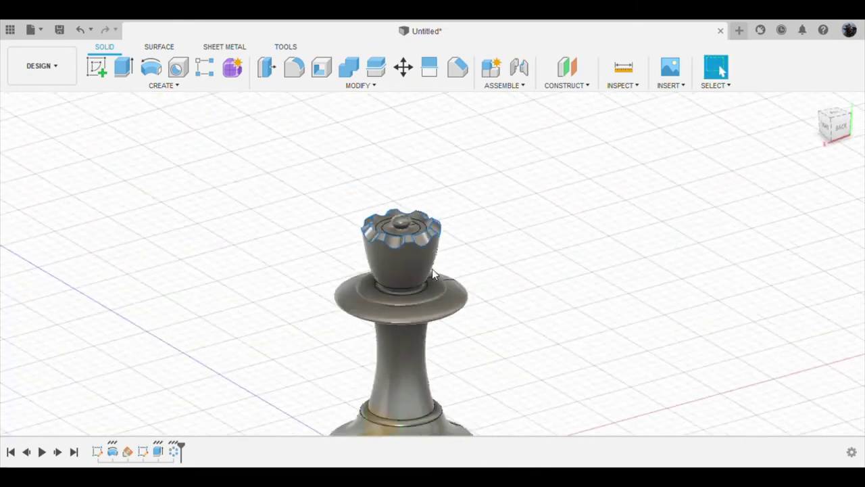
{"action": "left_click", "coordinate": [294, 67]}
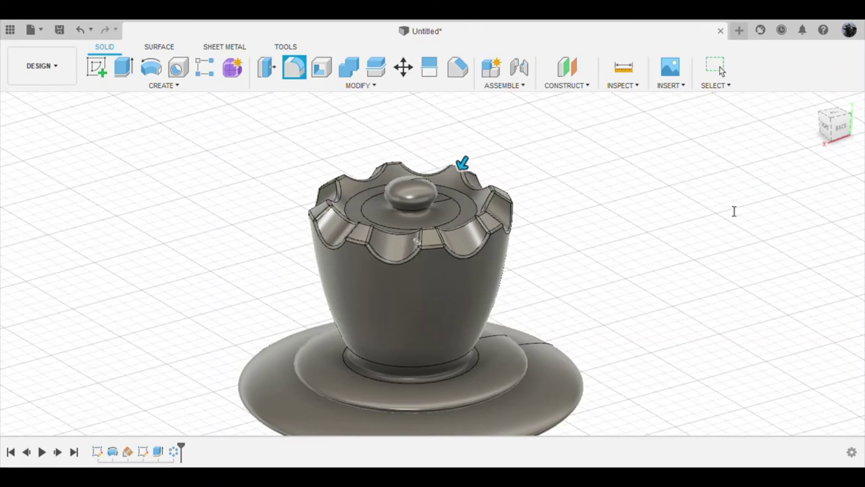
{"action": "key", "text": "Return"}
{"action": "scroll", "coordinate": [643, 359], "scroll_direction": "down", "scroll_amount": 5}
{"action": "scroll", "coordinate": [575, 270], "scroll_direction": "down", "scroll_amount": 5}
{"action": "mouse_move", "coordinate": [575, 271]}
{"action": "middle_mouse_down", "text": "shift"}
{"action": "mouse_move", "coordinate": [626, 328]}
{"action": "mouse_move", "coordinate": [575, 360]}
{"action": "mouse_move", "coordinate": [519, 250]}
{"action": "middle_mouse_up", "text": "shift"}
{"action": "scroll", "coordinate": [518, 250], "scroll_direction": "up", "scroll_amount": 5}
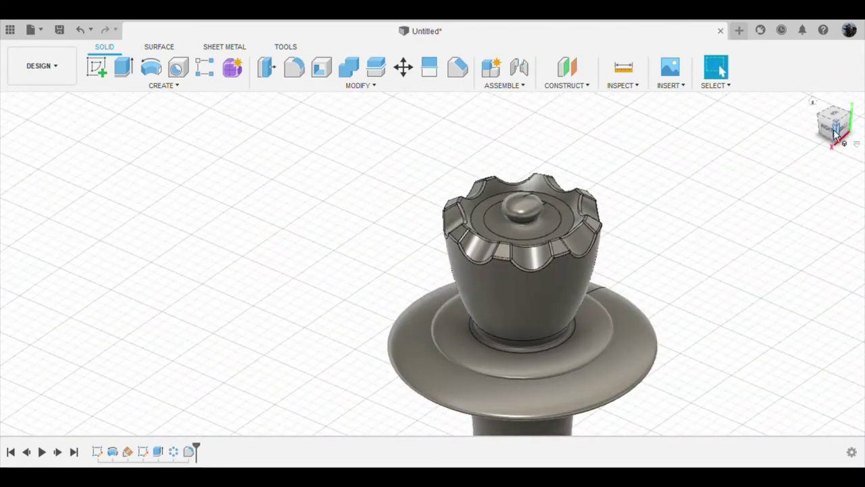
{"action": "left_click", "coordinate": [836, 132]}
- Reopen the notch-cutting circle sketch from the timeline and review the piece
{"action": "scroll", "coordinate": [521, 377], "scroll_direction": "up", "scroll_amount": 5}
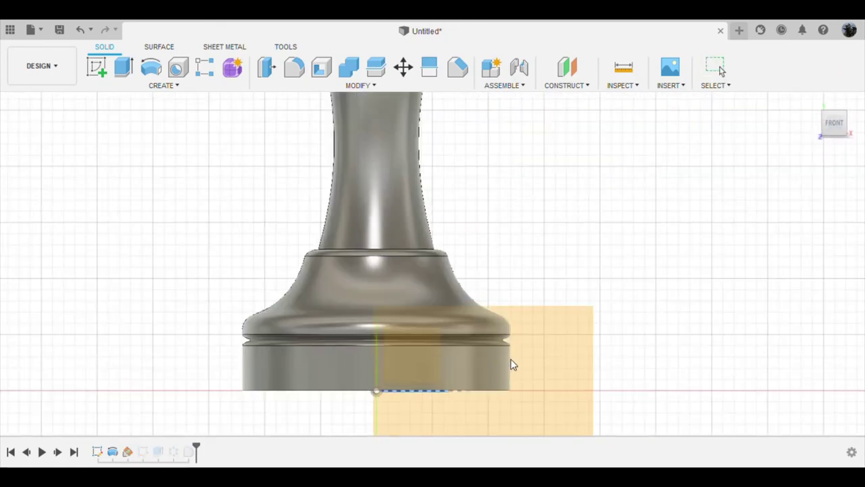
{"action": "middle_click_drag", "start_coordinate": [511, 365], "coordinate": [537, 324], "text": "shift"}
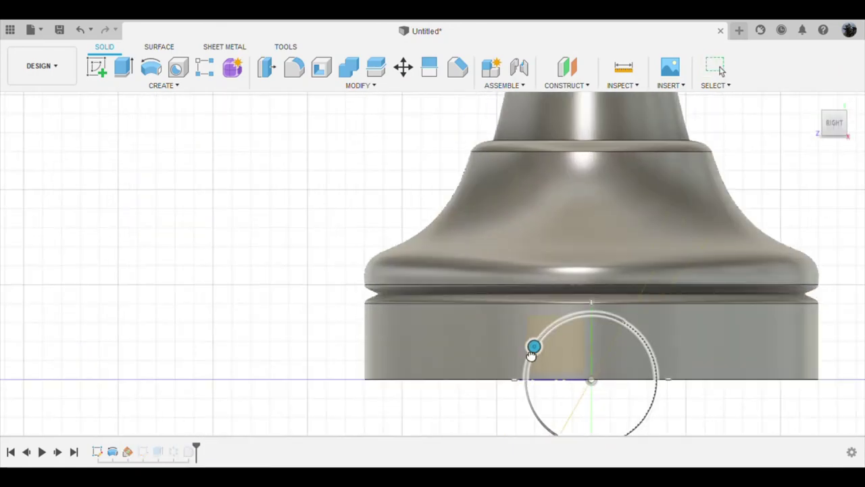
{"action": "scroll", "coordinate": [713, 275], "scroll_direction": "down", "scroll_amount": 5}
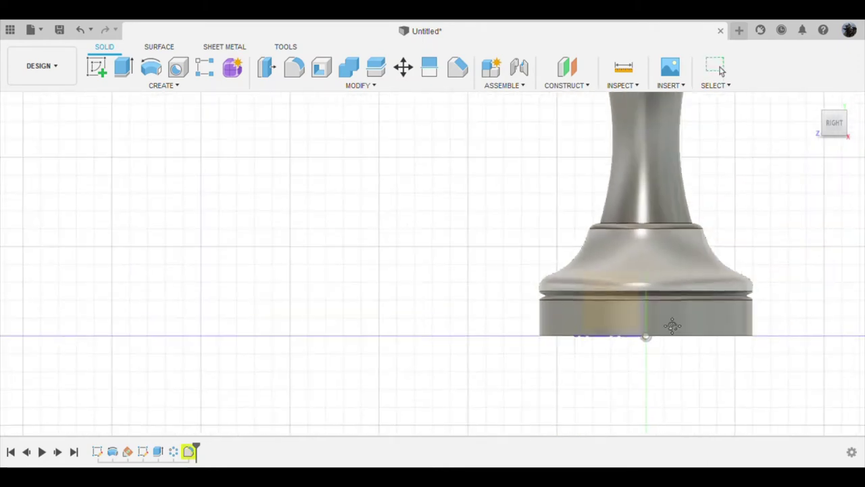
{"action": "middle_click_drag", "start_coordinate": [642, 169], "coordinate": [604, 365]}
{"action": "scroll", "coordinate": [547, 180], "scroll_direction": "up", "scroll_amount": 4}
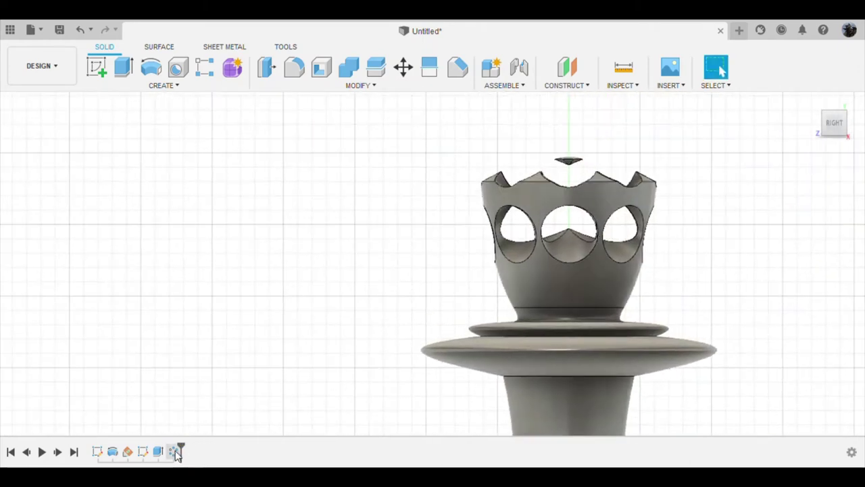
{"action": "double_click", "coordinate": [142, 451]}
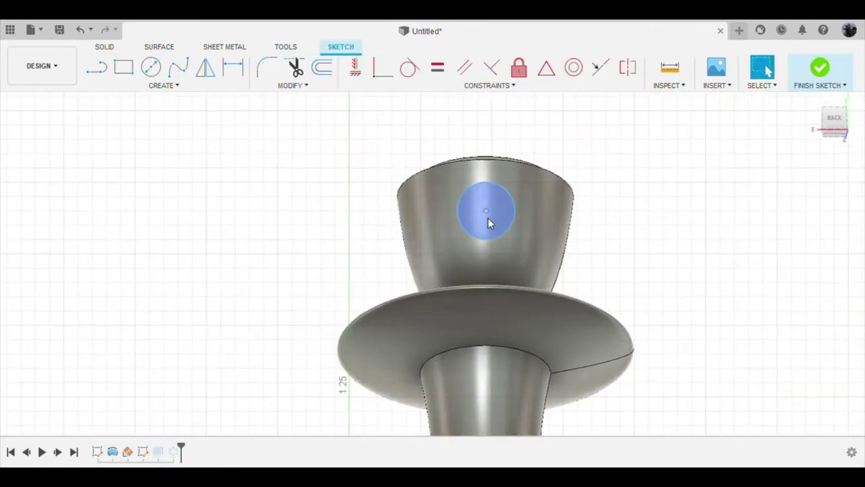
{"action": "scroll", "coordinate": [487, 215], "scroll_direction": "up", "scroll_amount": 5}
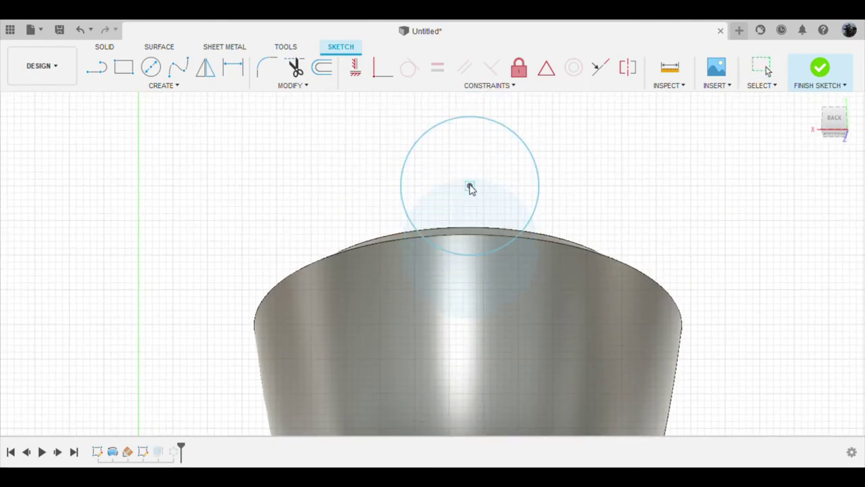
{"action": "left_click", "coordinate": [820, 68]}
{"action": "middle_click_drag", "start_coordinate": [577, 288], "coordinate": [638, 324], "text": "shift"}
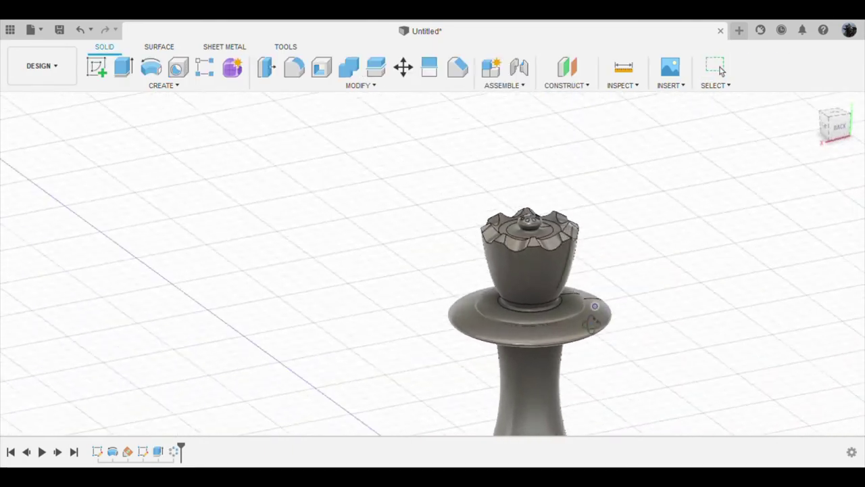
{"action": "double_click", "coordinate": [157, 451]}
{"action": "scroll", "coordinate": [498, 212], "scroll_direction": "up", "scroll_amount": 5}
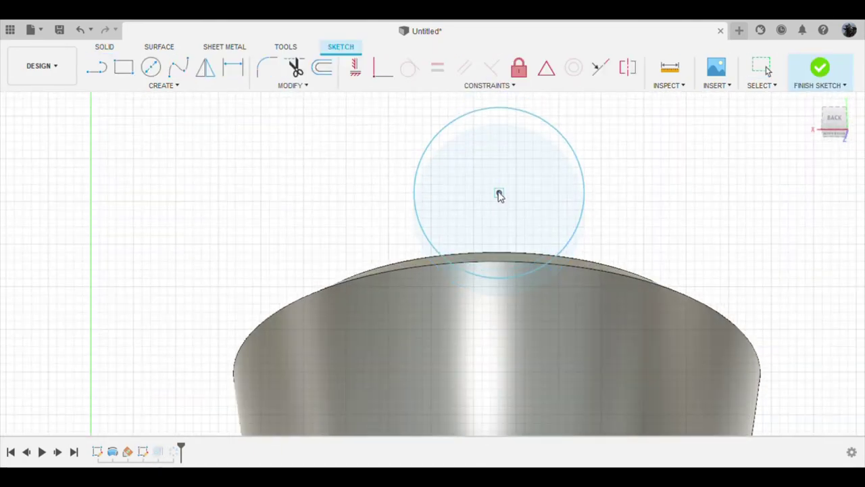
{"action": "left_click", "coordinate": [818, 68]}
{"action": "scroll", "coordinate": [626, 371], "scroll_direction": "down", "scroll_amount": 5}
{"action": "middle_click_drag", "start_coordinate": [653, 380], "coordinate": [721, 71], "text": "shift"}
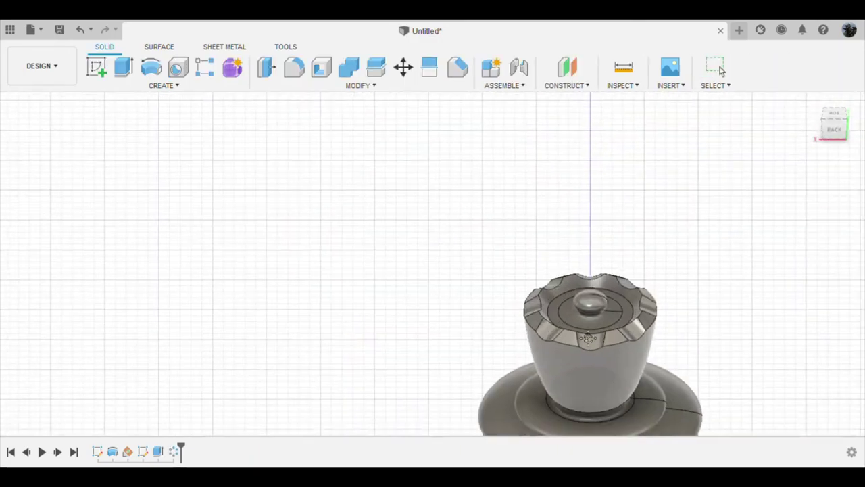
- Drag the notch circle's centre lower on the cup and finish the sketch
{"action": "middle_click_drag", "start_coordinate": [669, 271], "coordinate": [503, 372], "text": "shift"}
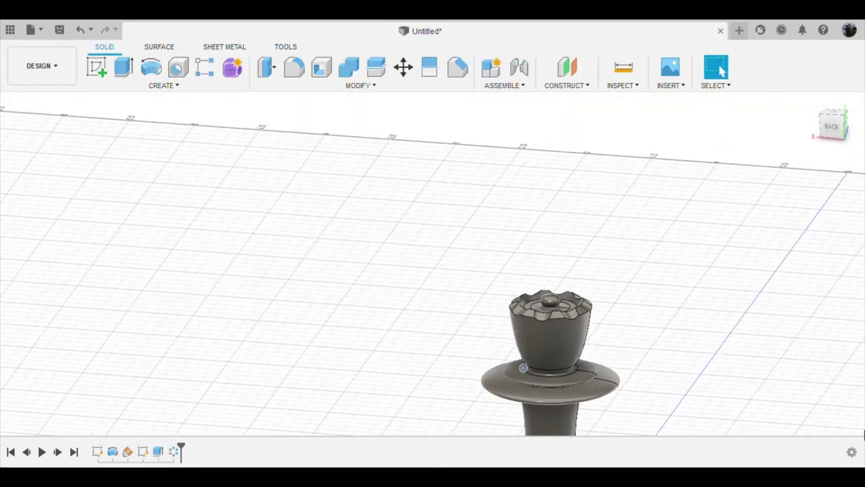
{"action": "double_click", "coordinate": [503, 367]}
{"action": "left_click", "coordinate": [819, 68]}
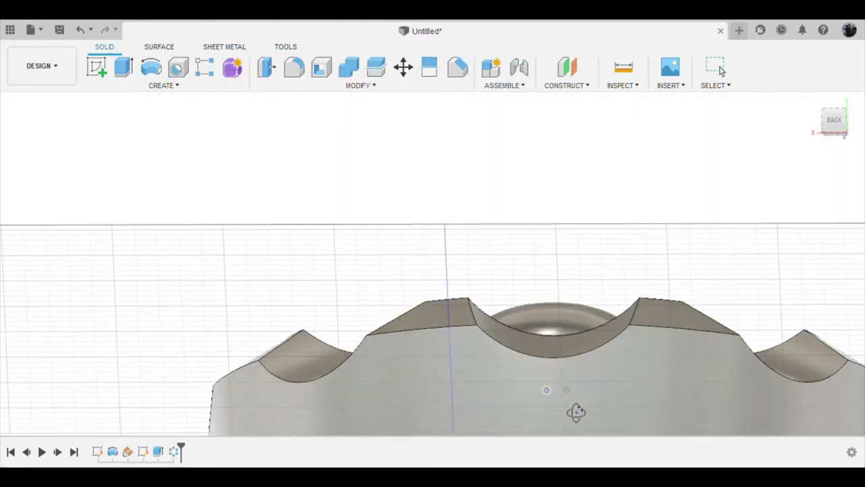
{"action": "double_click", "coordinate": [571, 408]}
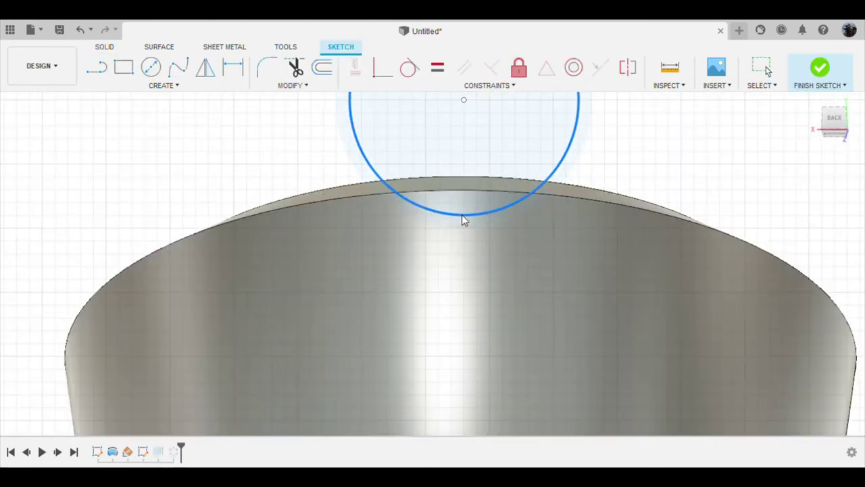
{"action": "key", "text": "Escape"}
{"action": "left_click_drag", "start_coordinate": [464, 100], "coordinate": [464, 112]}
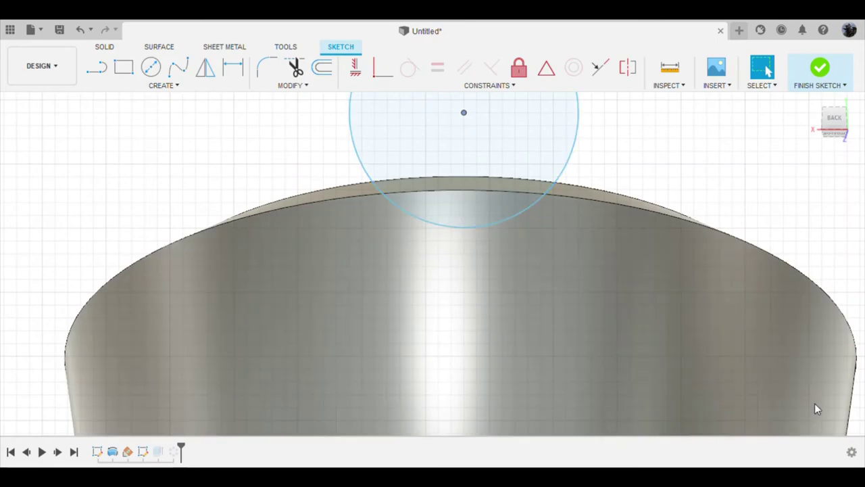
{"action": "left_click", "coordinate": [819, 68]}
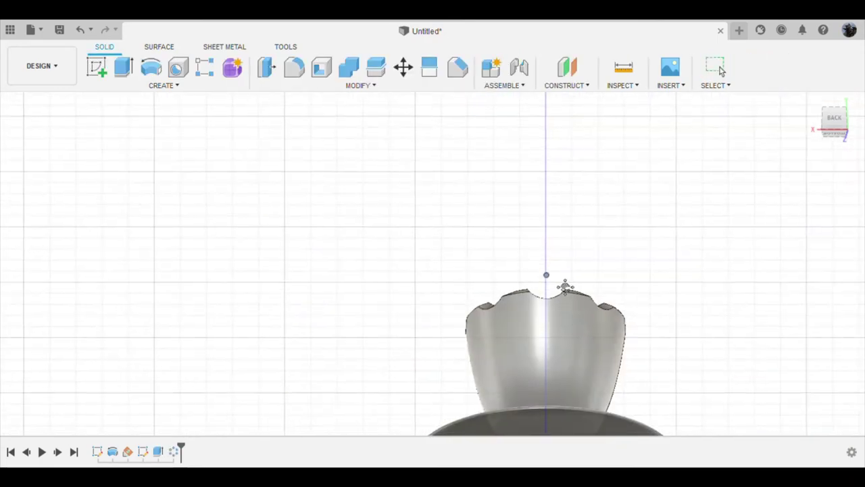
- Adjust the circle's centre point again and finish the sketch to update the crown
{"action": "double_click", "coordinate": [143, 451]}
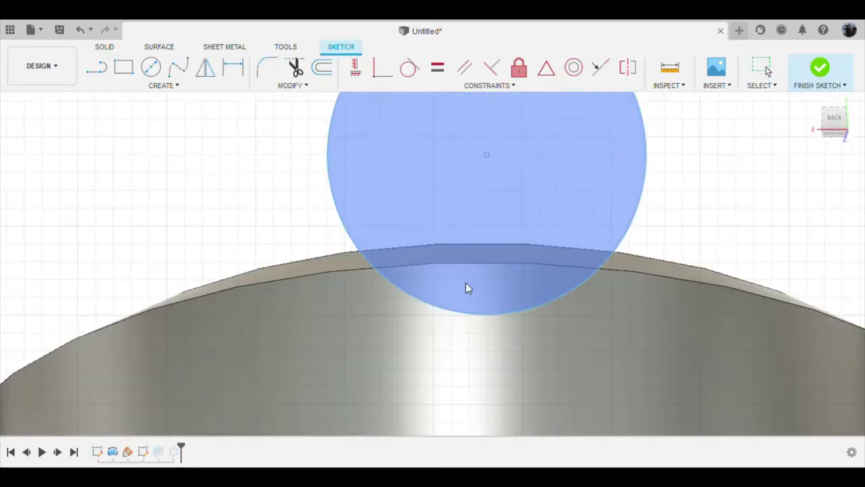
{"action": "left_click", "coordinate": [474, 139]}
{"action": "left_click", "coordinate": [819, 67]}
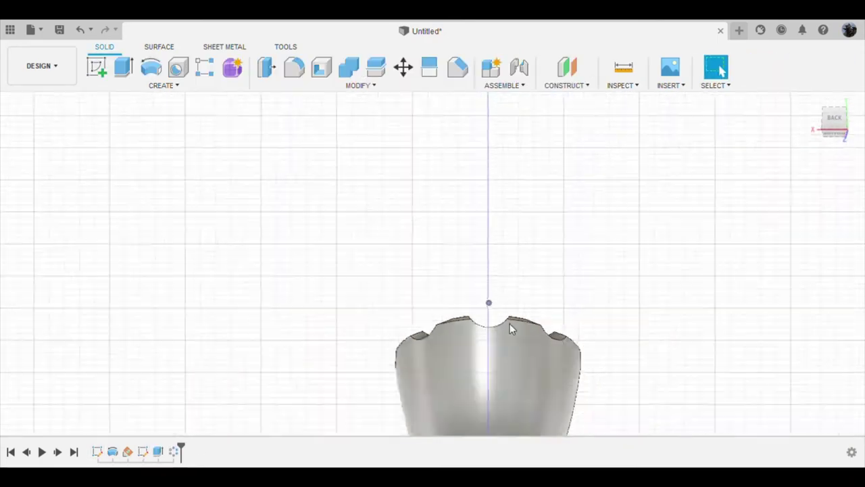
{"action": "middle_click_drag", "start_coordinate": [510, 323], "coordinate": [577, 342], "text": "shift"}
{"action": "scroll", "coordinate": [577, 342], "scroll_direction": "down", "scroll_amount": 5}
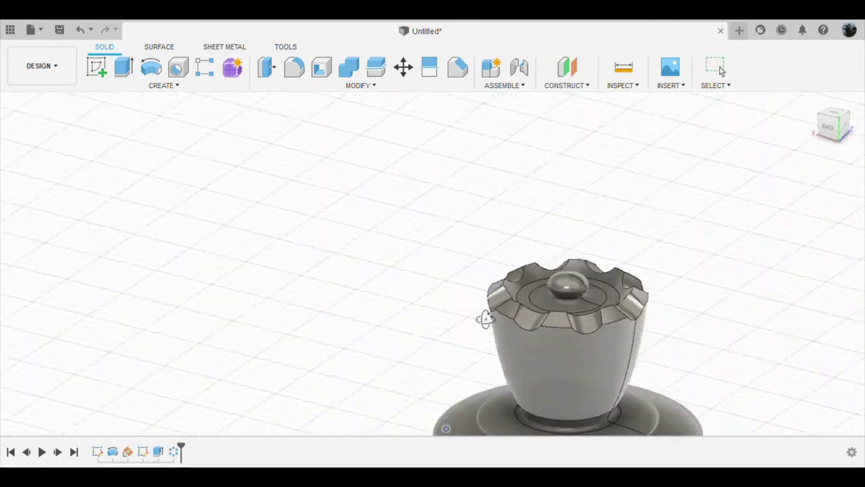
{"action": "middle_click_drag", "start_coordinate": [681, 338], "coordinate": [585, 313], "text": "shift"}
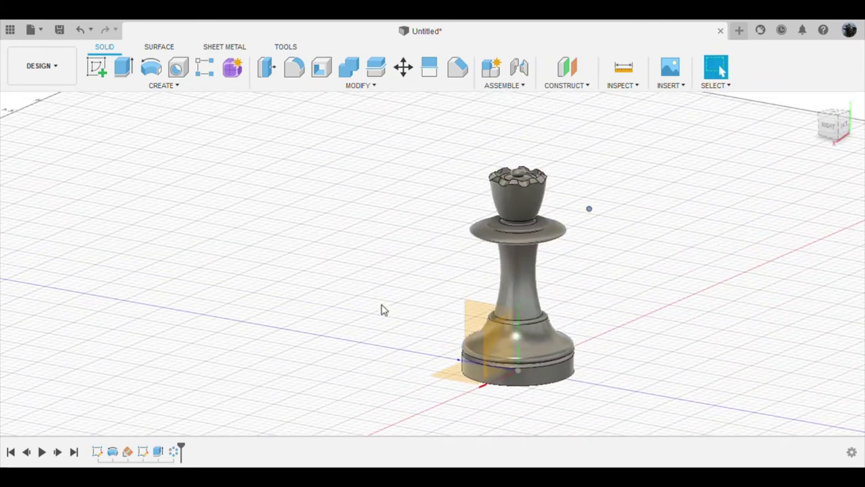
- Select the crown's notch edges all around, including far-side ones, then snap to Front view
{"action": "scroll", "coordinate": [532, 229], "scroll_direction": "up", "scroll_amount": 5}
{"action": "scroll", "coordinate": [533, 229], "scroll_direction": "up", "scroll_amount": 2}
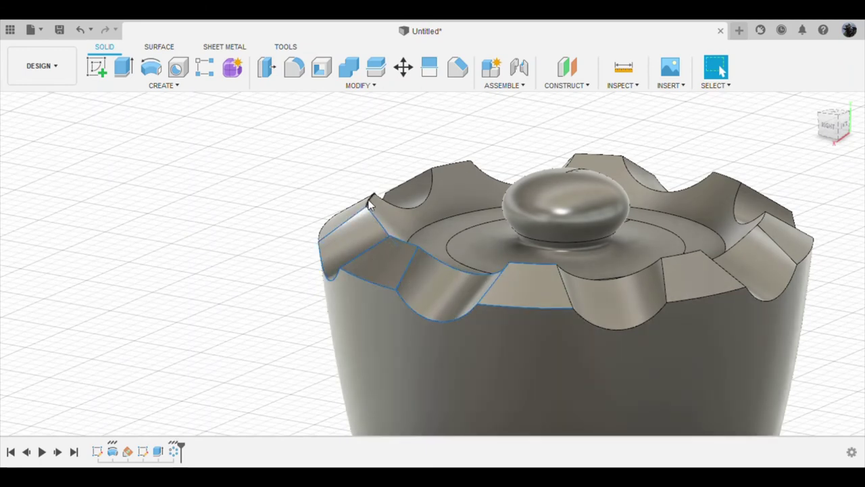
{"action": "left_click", "coordinate": [595, 305], "text": "ctrl"}
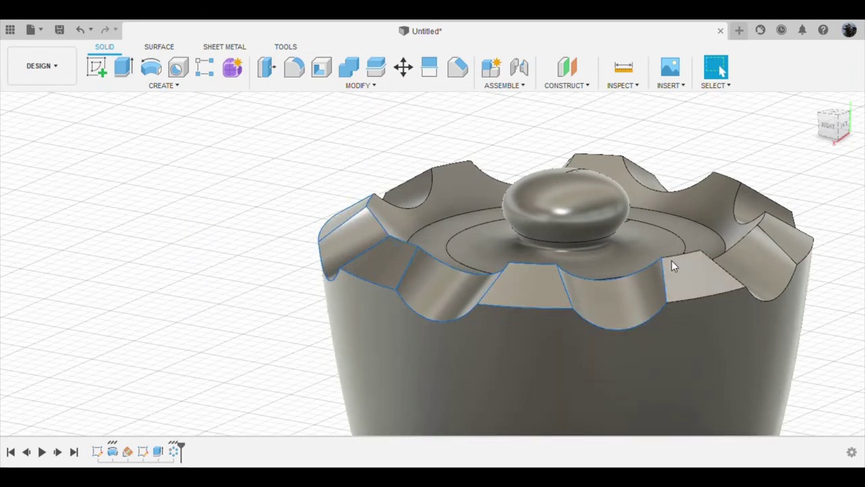
{"action": "left_click", "coordinate": [771, 298], "text": "ctrl"}
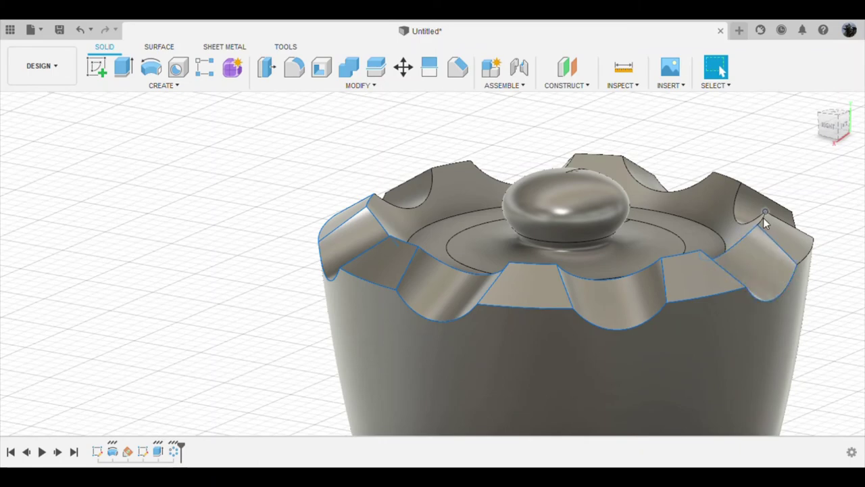
{"action": "mouse_move", "coordinate": [817, 279]}
{"action": "middle_mouse_down", "text": "shift"}
{"action": "mouse_move", "coordinate": [358, 232]}
{"action": "mouse_move", "coordinate": [377, 238]}
{"action": "middle_mouse_up", "text": "shift"}
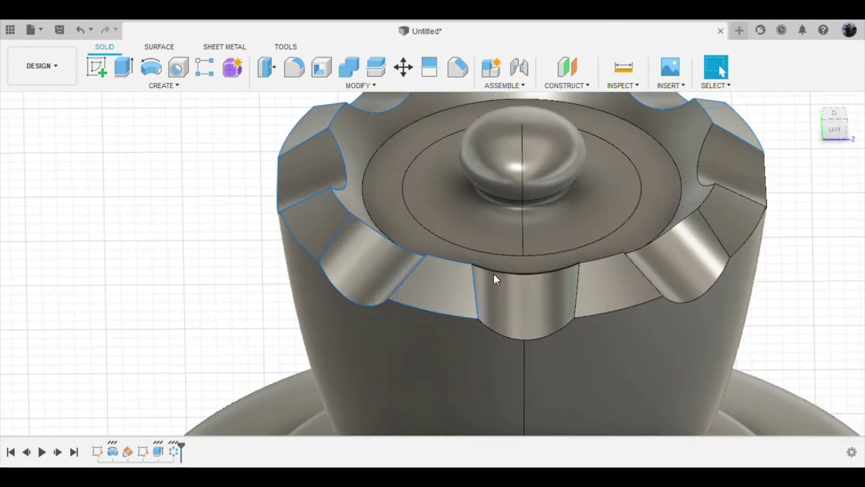
{"action": "left_click", "coordinate": [550, 330], "text": "ctrl"}
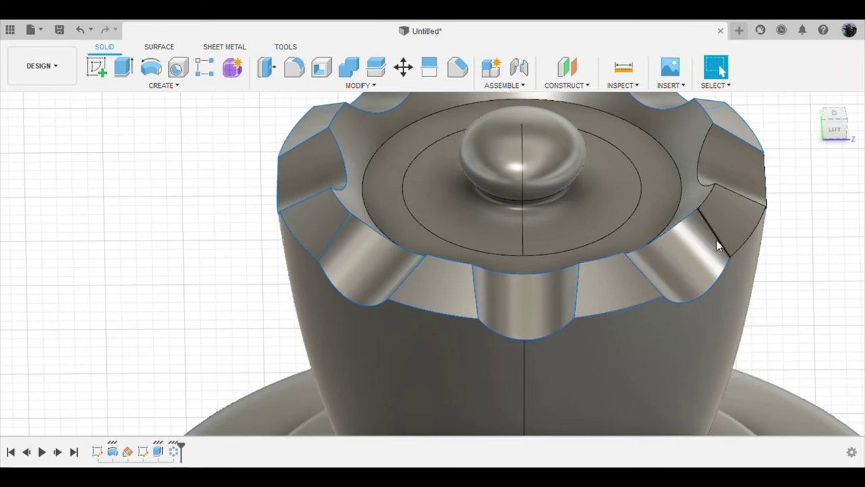
{"action": "scroll", "coordinate": [772, 232], "scroll_direction": "down", "scroll_amount": 3}
{"action": "scroll", "coordinate": [798, 250], "scroll_direction": "down", "scroll_amount": 1}
{"action": "middle_click_drag", "start_coordinate": [797, 251], "coordinate": [554, 298], "text": "shift"}
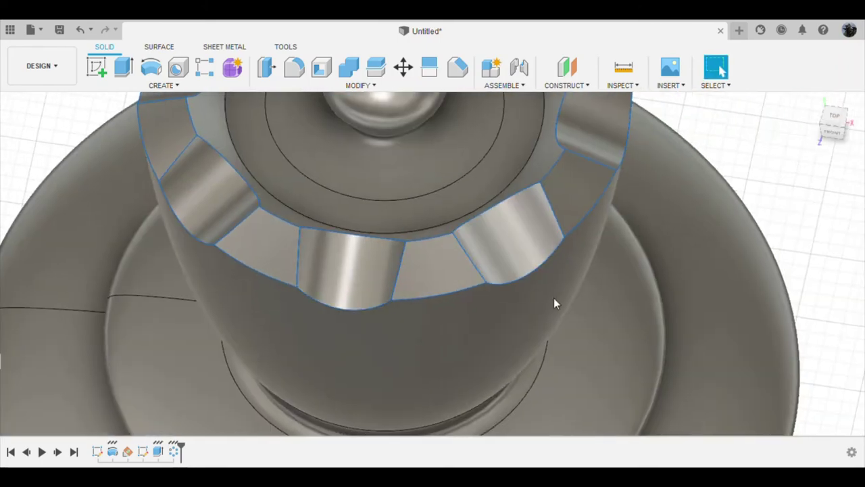
{"action": "scroll", "coordinate": [554, 298], "scroll_direction": "down", "scroll_amount": 3}
{"action": "left_click", "coordinate": [837, 135]}
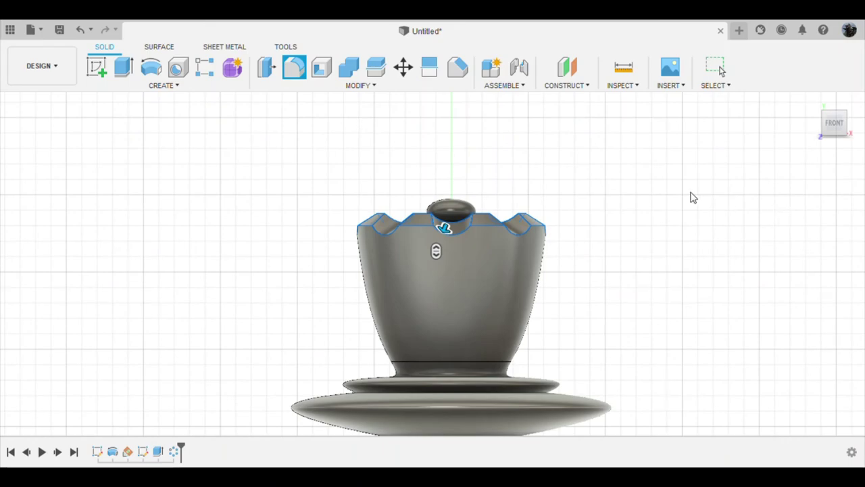
- Reopen the profile sketch and lower the collar bump's peak point to make it symmetric
{"action": "mouse_move", "coordinate": [483, 264]}
{"action": "middle_mouse_down", "text": "shift"}
{"action": "mouse_move", "coordinate": [489, 234]}
{"action": "mouse_move", "coordinate": [458, 286]}
{"action": "mouse_move", "coordinate": [459, 253]}
{"action": "middle_mouse_up", "text": "shift"}
{"action": "double_click", "coordinate": [96, 451]}
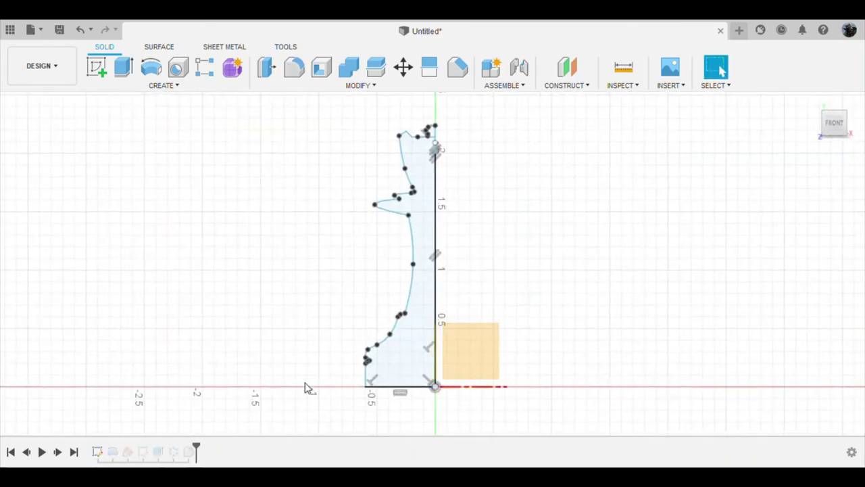
{"action": "scroll", "coordinate": [365, 382], "scroll_direction": "up", "scroll_amount": 5}
{"action": "scroll", "coordinate": [380, 280], "scroll_direction": "up", "scroll_amount": 4}
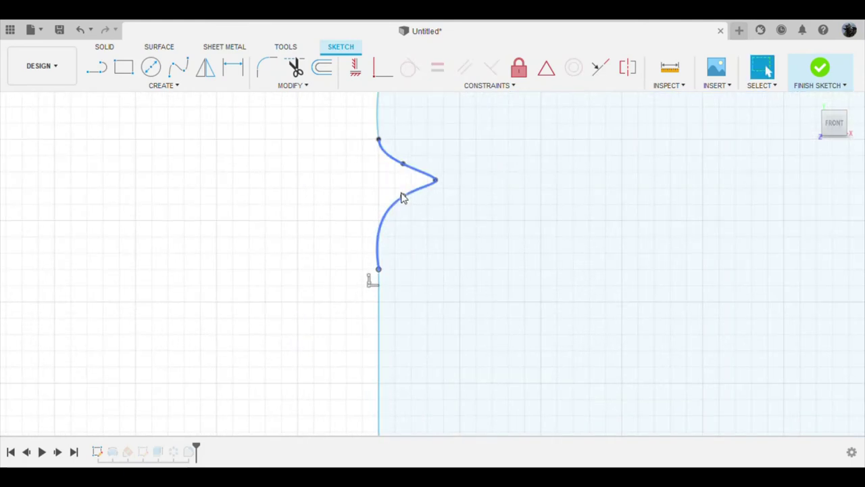
{"action": "scroll", "coordinate": [409, 223], "scroll_direction": "up", "scroll_amount": 2}
{"action": "left_click_drag", "start_coordinate": [465, 149], "coordinate": [463, 187]}
{"action": "scroll", "coordinate": [464, 188], "scroll_direction": "up", "scroll_amount": 1}
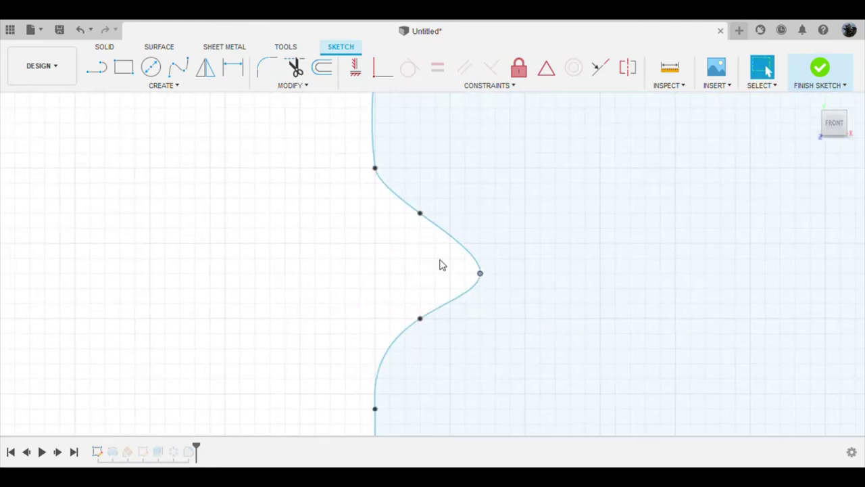
{"action": "scroll", "coordinate": [374, 172], "scroll_direction": "up", "scroll_amount": 2}
{"action": "scroll", "coordinate": [374, 172], "scroll_direction": "up", "scroll_amount": 1}
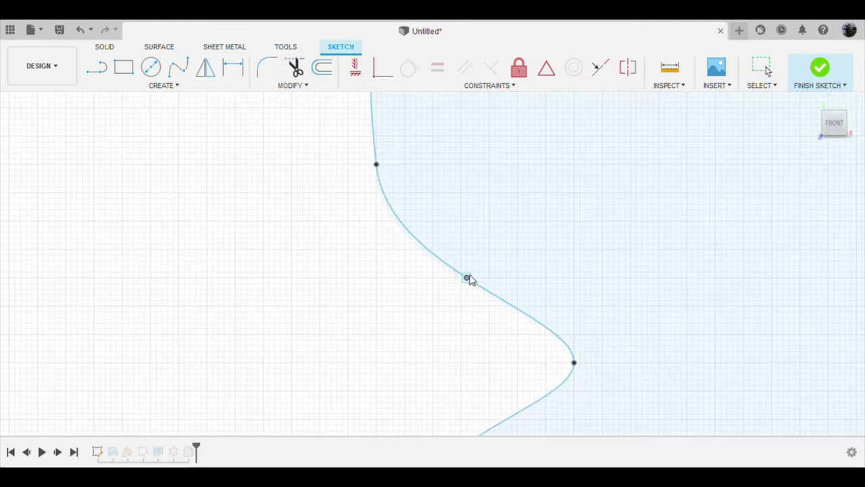
{"action": "scroll", "coordinate": [506, 318], "scroll_direction": "down", "scroll_amount": 3}
{"action": "scroll", "coordinate": [556, 308], "scroll_direction": "down", "scroll_amount": 1}
{"action": "scroll", "coordinate": [506, 240], "scroll_direction": "up", "scroll_amount": 3}
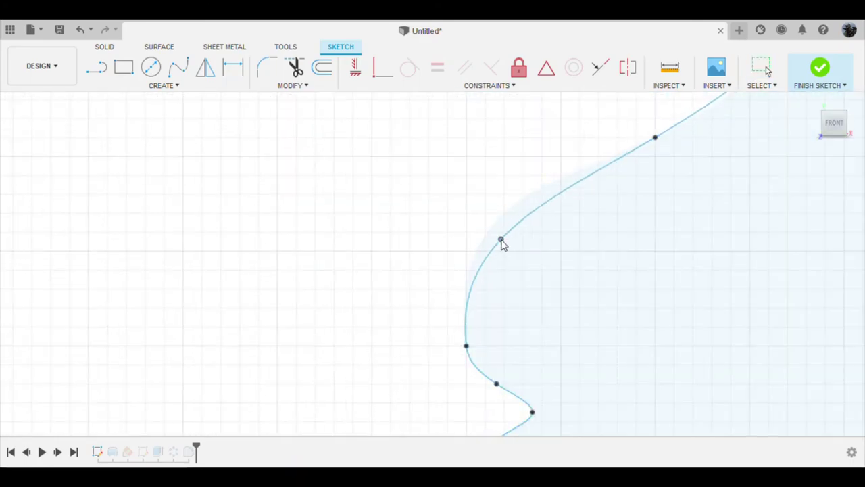
{"action": "scroll", "coordinate": [520, 267], "scroll_direction": "down", "scroll_amount": 2}
{"action": "scroll", "coordinate": [613, 249], "scroll_direction": "up", "scroll_amount": 2}
{"action": "scroll", "coordinate": [588, 176], "scroll_direction": "up", "scroll_amount": 1}
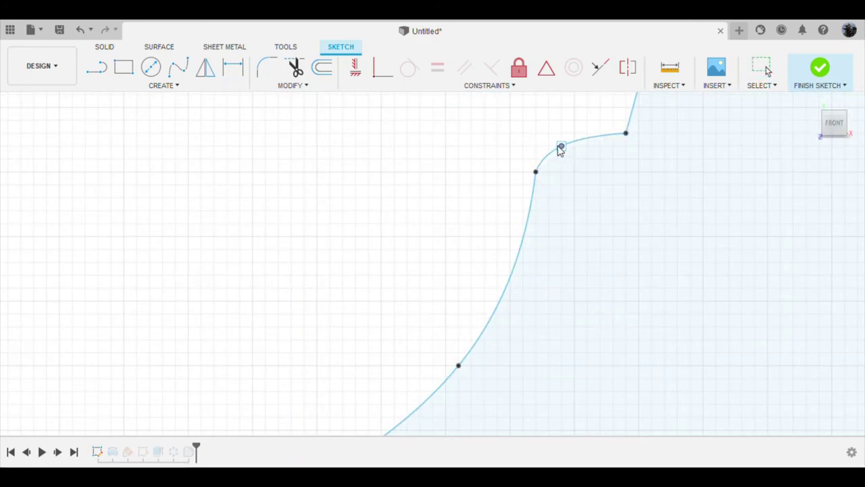
{"action": "scroll", "coordinate": [560, 148], "scroll_direction": "up", "scroll_amount": 2}
{"action": "scroll", "coordinate": [561, 195], "scroll_direction": "down", "scroll_amount": 3}
{"action": "scroll", "coordinate": [552, 249], "scroll_direction": "up", "scroll_amount": 2}
{"action": "scroll", "coordinate": [539, 245], "scroll_direction": "down", "scroll_amount": 4}
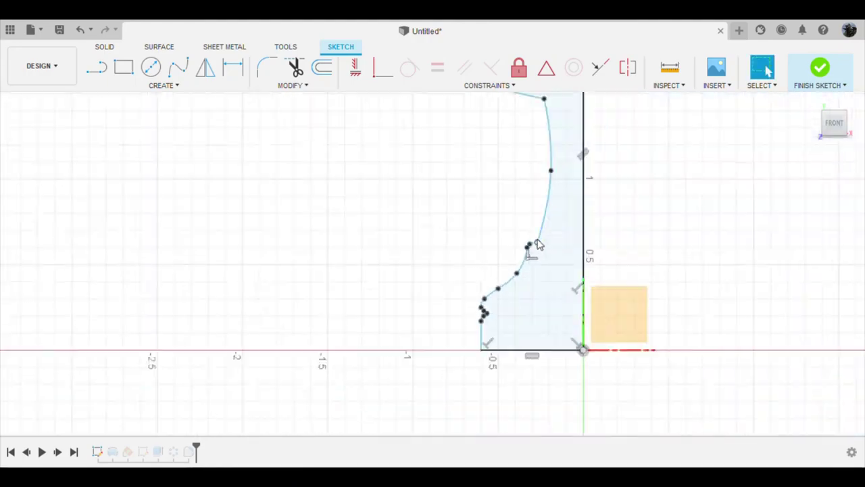
{"action": "scroll", "coordinate": [539, 245], "scroll_direction": "up", "scroll_amount": 2}
{"action": "scroll", "coordinate": [527, 178], "scroll_direction": "up", "scroll_amount": 2}
{"action": "scroll", "coordinate": [533, 218], "scroll_direction": "down", "scroll_amount": 3}
{"action": "scroll", "coordinate": [533, 216], "scroll_direction": "down", "scroll_amount": 3}
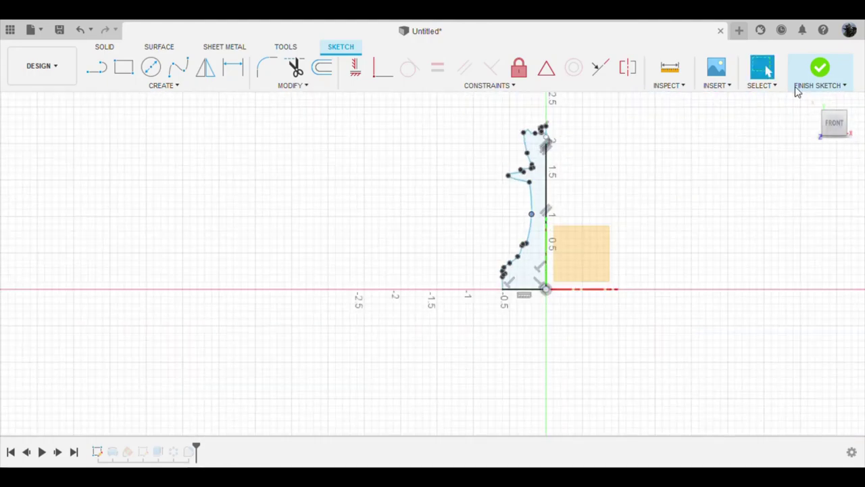
{"action": "scroll", "coordinate": [510, 222], "scroll_direction": "up", "scroll_amount": 4}
{"action": "scroll", "coordinate": [512, 237], "scroll_direction": "up", "scroll_amount": 2}
{"action": "scroll", "coordinate": [543, 299], "scroll_direction": "down", "scroll_amount": 4}
{"action": "scroll", "coordinate": [538, 257], "scroll_direction": "up", "scroll_amount": 4}
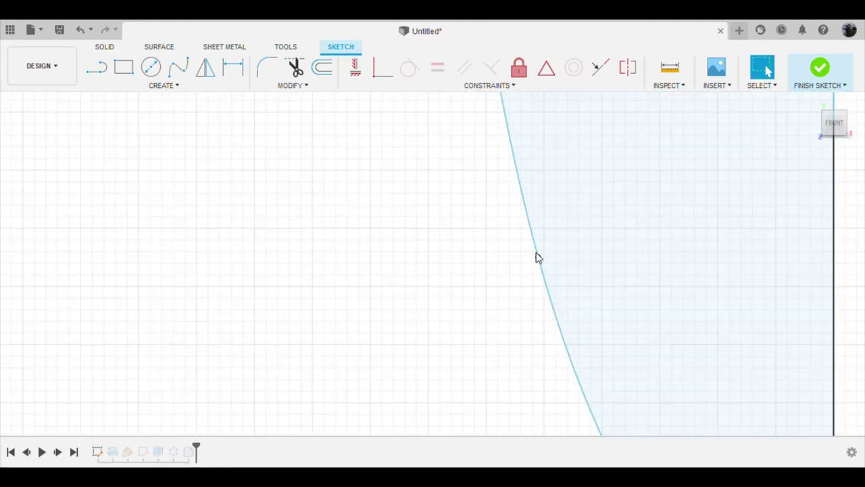
{"action": "scroll", "coordinate": [524, 189], "scroll_direction": "down", "scroll_amount": 4}
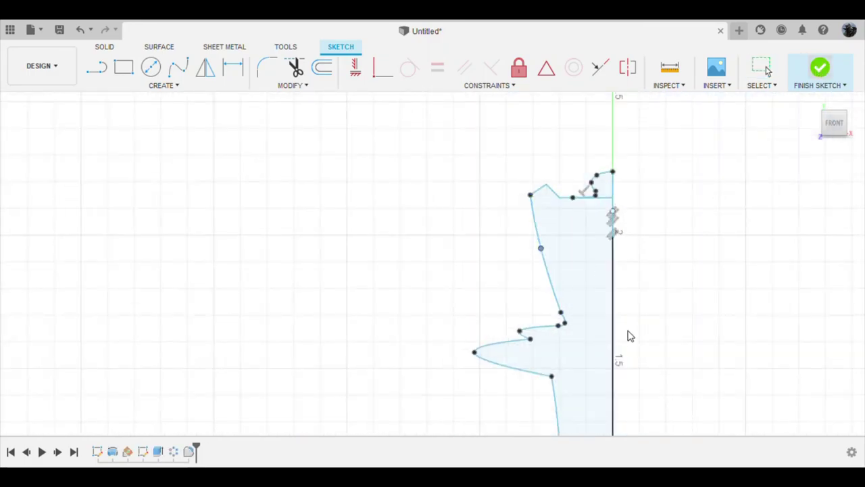
- Select the wavy profile spline and region, then reopen the profile sketch for further reshaping
{"action": "mouse_move", "coordinate": [554, 332]}
{"action": "middle_mouse_down", "text": "shift"}
{"action": "mouse_move", "coordinate": [583, 303]}
{"action": "mouse_move", "coordinate": [554, 284]}
{"action": "middle_mouse_up", "text": "shift"}
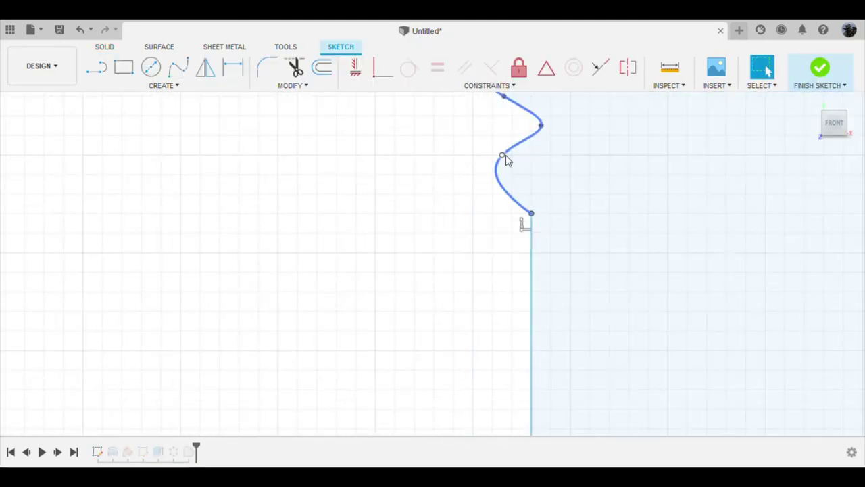
{"action": "mouse_move", "coordinate": [590, 129]}
{"action": "middle_mouse_down"}
{"action": "mouse_move", "coordinate": [550, 180]}
{"action": "mouse_move", "coordinate": [535, 174]}
{"action": "middle_mouse_up"}
{"action": "left_click", "coordinate": [600, 169]}
{"action": "middle_click_drag", "start_coordinate": [600, 169], "coordinate": [519, 286]}
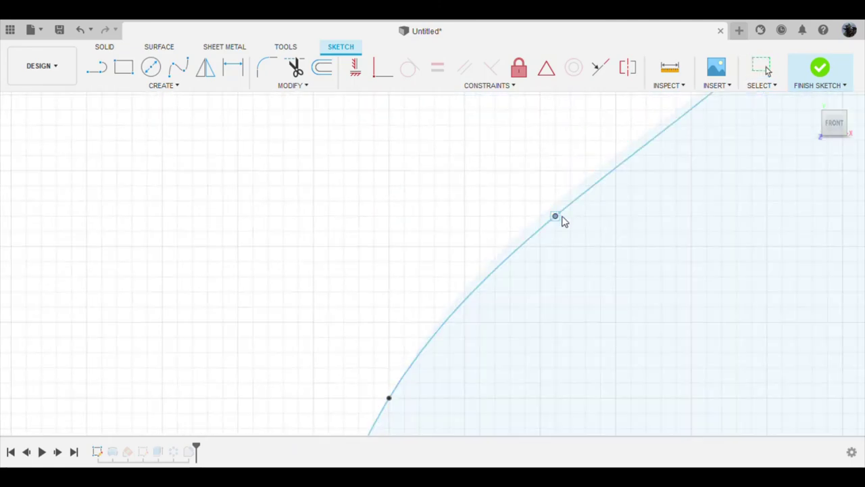
{"action": "left_click", "coordinate": [605, 237]}
{"action": "scroll", "coordinate": [554, 336], "scroll_direction": "down", "scroll_amount": 3}
{"action": "scroll", "coordinate": [566, 332], "scroll_direction": "down", "scroll_amount": 3}
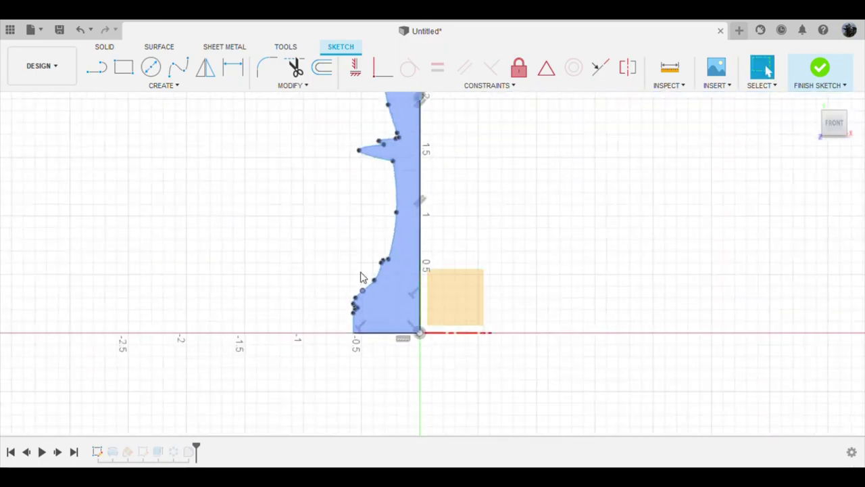
{"action": "scroll", "coordinate": [546, 294], "scroll_direction": "down", "scroll_amount": 2}
{"action": "mouse_move", "coordinate": [630, 270]}
{"action": "middle_mouse_down", "text": "shift"}
{"action": "mouse_move", "coordinate": [614, 286]}
{"action": "mouse_move", "coordinate": [630, 290]}
{"action": "mouse_move", "coordinate": [633, 266]}
{"action": "mouse_move", "coordinate": [564, 259]}
{"action": "mouse_move", "coordinate": [628, 277]}
{"action": "mouse_move", "coordinate": [595, 291]}
{"action": "middle_mouse_up", "text": "shift"}
{"action": "double_click", "coordinate": [97, 452]}
{"action": "scroll", "coordinate": [487, 223], "scroll_direction": "up", "scroll_amount": 5}
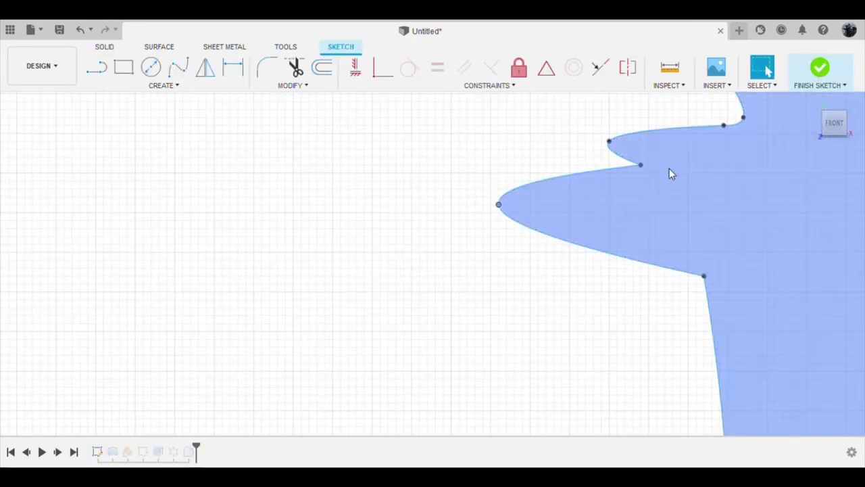
- Orbit around the rendered glossy black queen to inspect its shading and shadow
{"action": "mouse_move", "coordinate": [622, 290]}
{"action": "middle_mouse_down", "text": "shift"}
{"action": "mouse_move", "coordinate": [631, 251]}
{"action": "mouse_move", "coordinate": [637, 277]}
{"action": "middle_mouse_up", "text": "shift"}
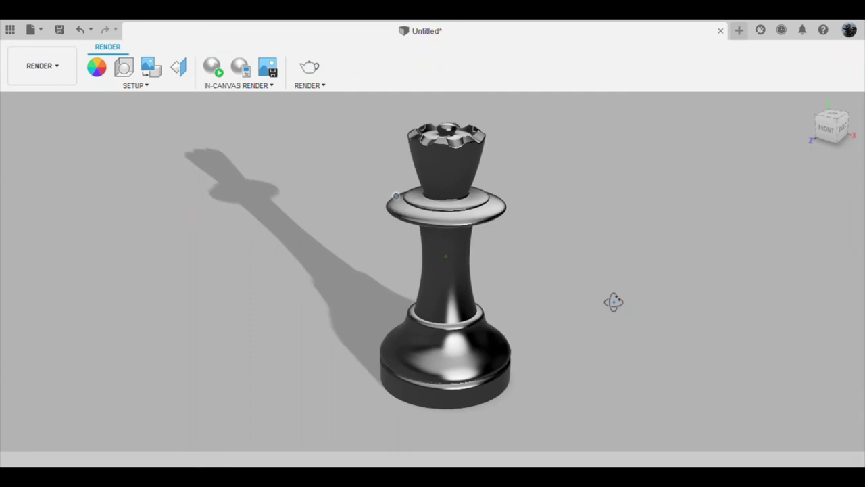
{"action": "middle_click_drag", "start_coordinate": [557, 304], "coordinate": [447, 306], "text": "shift"}
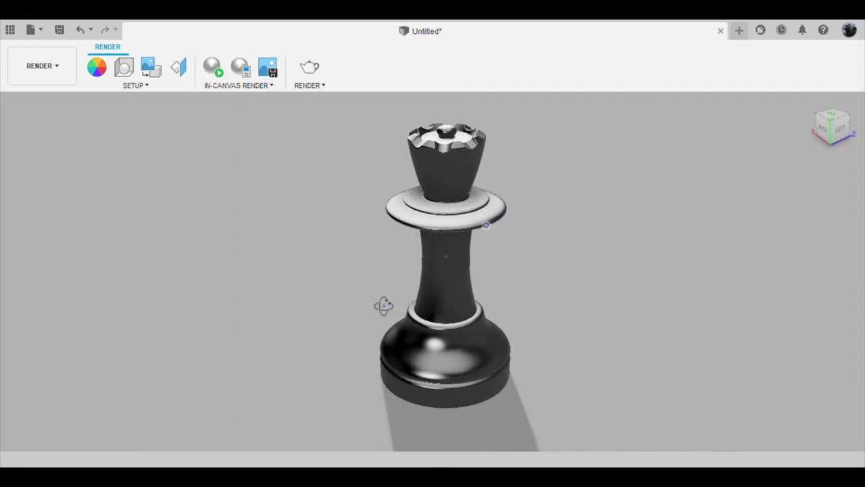